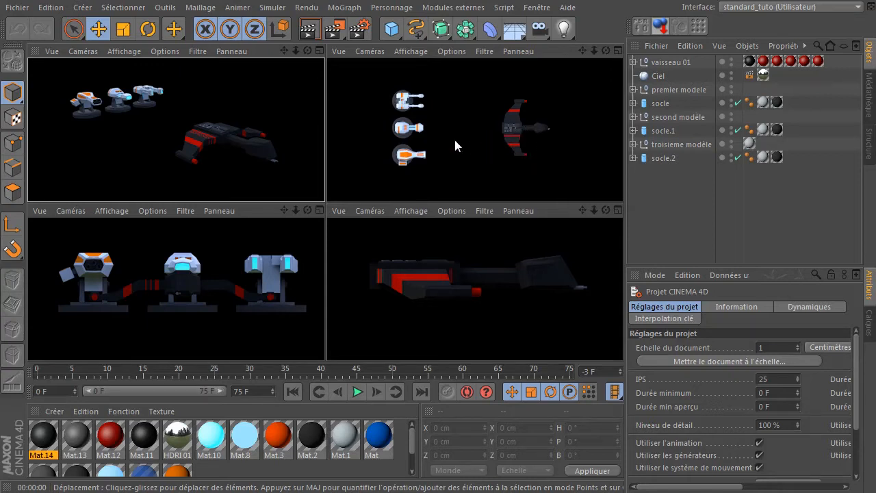
# Examine the shape of the existing dark spaceship with red stripes from several angles in the perspective view.
pyautogui.click(267, 98)
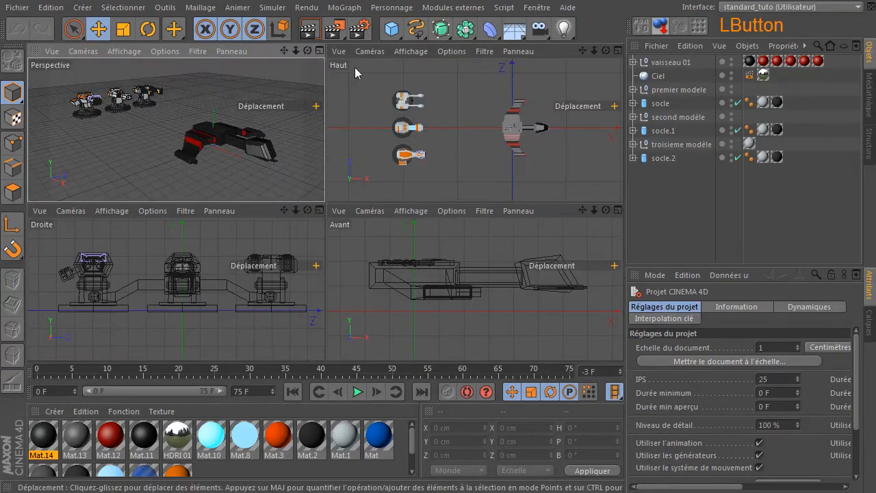
pyautogui.moveTo(307, 51); pyautogui.dragTo(294, 41)
pyautogui.moveTo(213, 146); pyautogui.dragTo(216, 173)
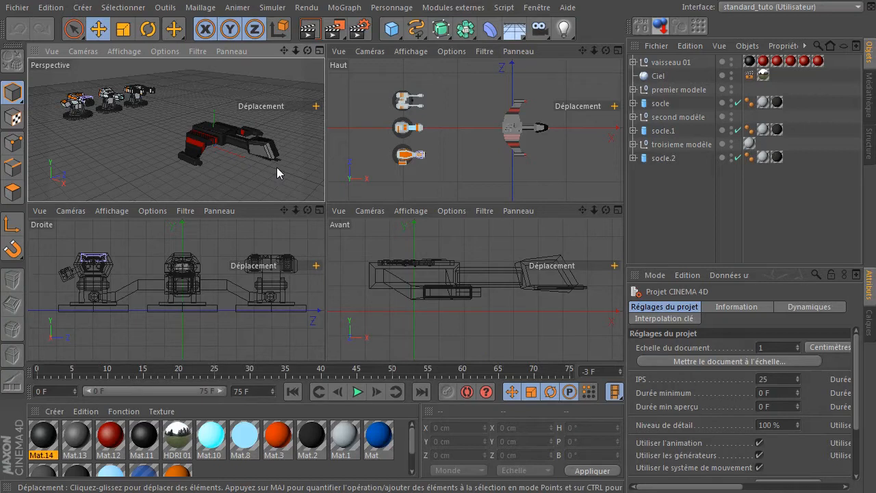
pyautogui.middleClick(229, 163)
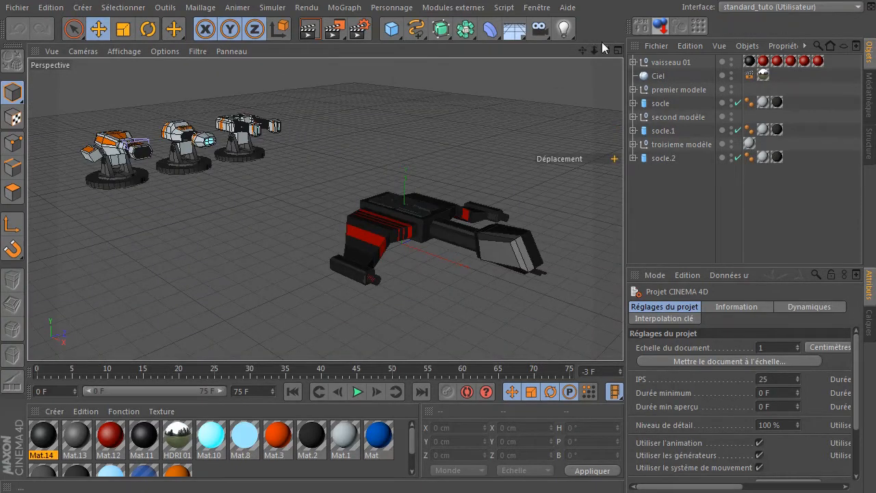
pyautogui.moveTo(583, 51); pyautogui.dragTo(562, 75)
pyautogui.moveTo(351, 214); pyautogui.dragTo(365, 174)
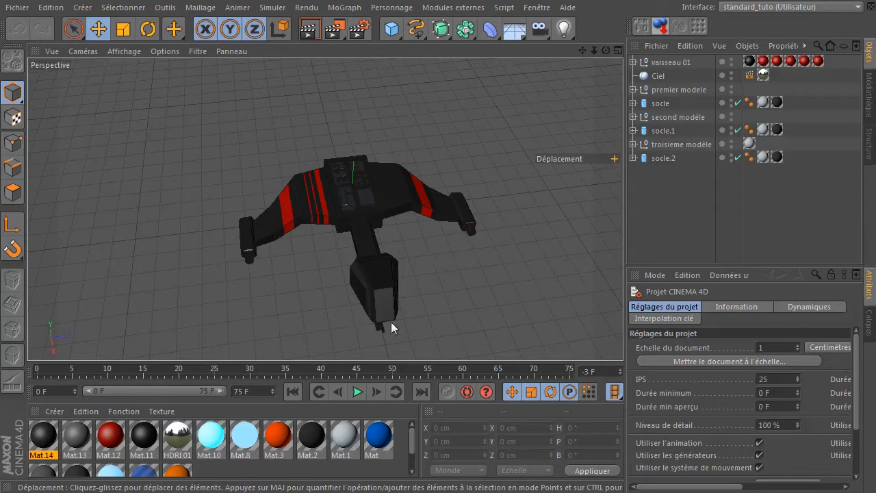
pyautogui.moveTo(606, 50); pyautogui.dragTo(310, 240)
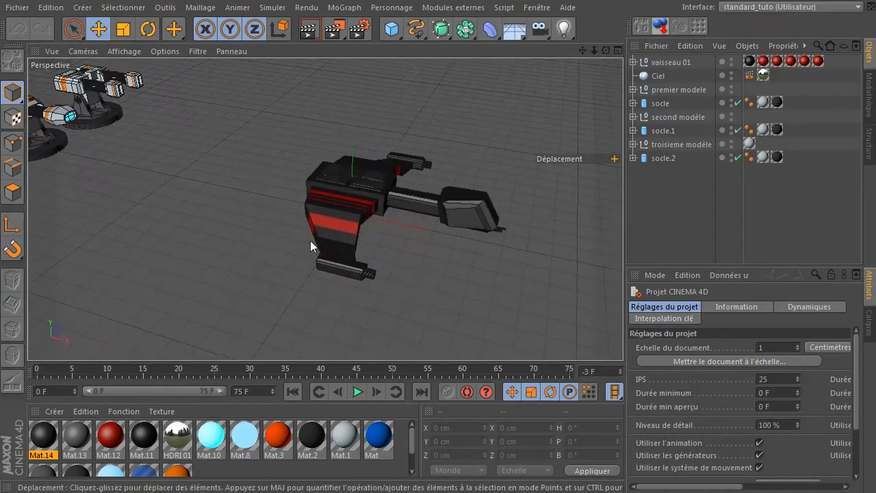
# Move the vaisseau 01 group about 2160 cm along the Z axis to free the centre of the scene.
pyautogui.click(671, 63)
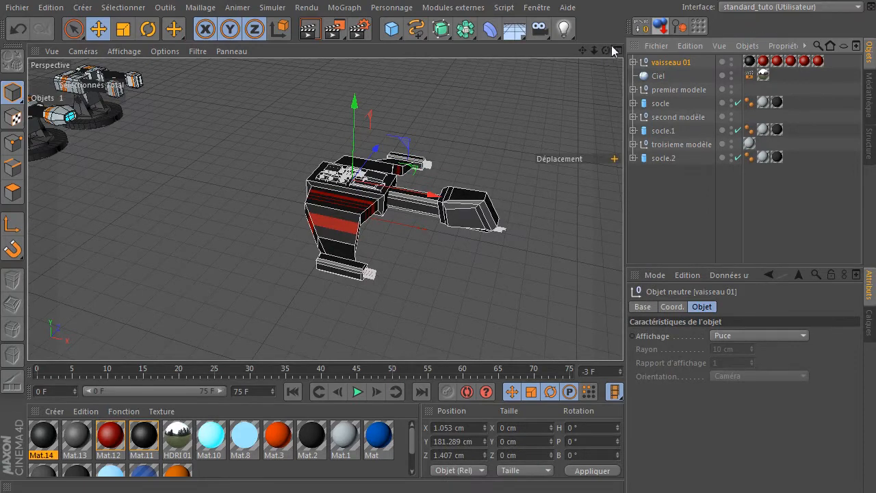
pyautogui.moveTo(606, 50); pyautogui.dragTo(526, 88)
pyautogui.scroll(-8, 360, 252)
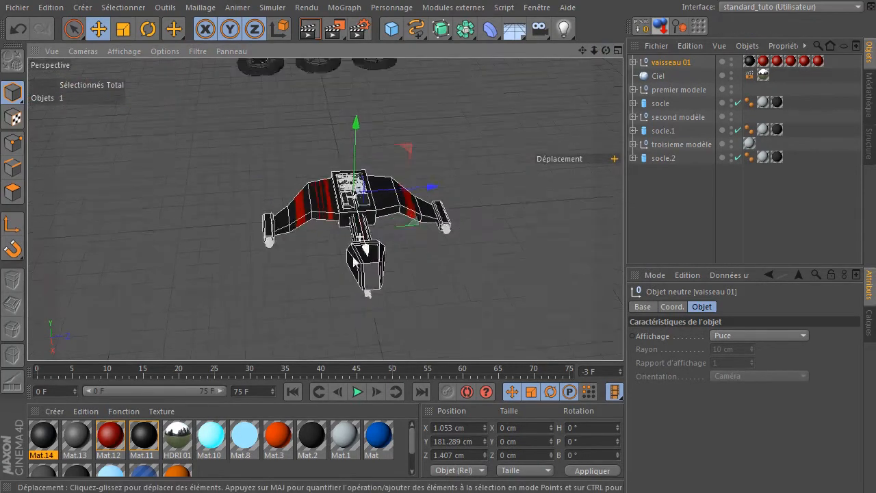
pyautogui.moveTo(432, 223); pyautogui.dragTo(599, 220)
pyautogui.click(347, 258)
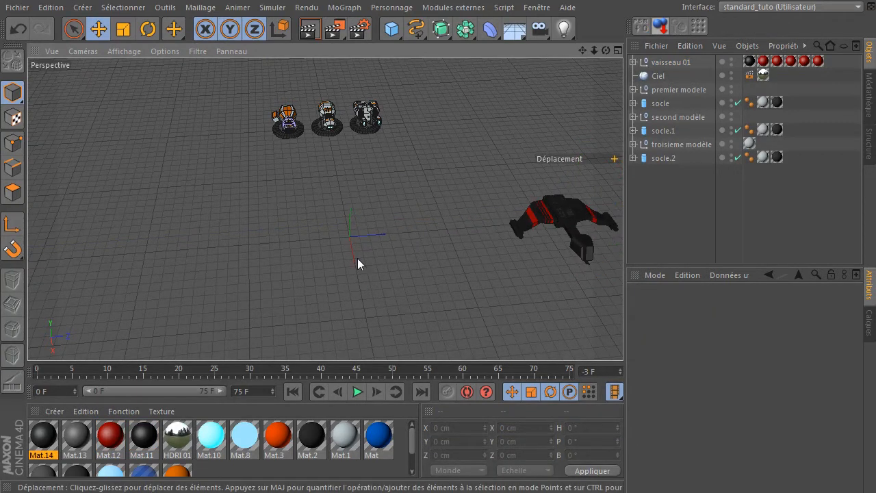
# Add a cube primitive at the scene origin.
pyautogui.moveTo(606, 50); pyautogui.dragTo(678, 37)
pyautogui.moveTo(349, 236); pyautogui.dragTo(349, 237)
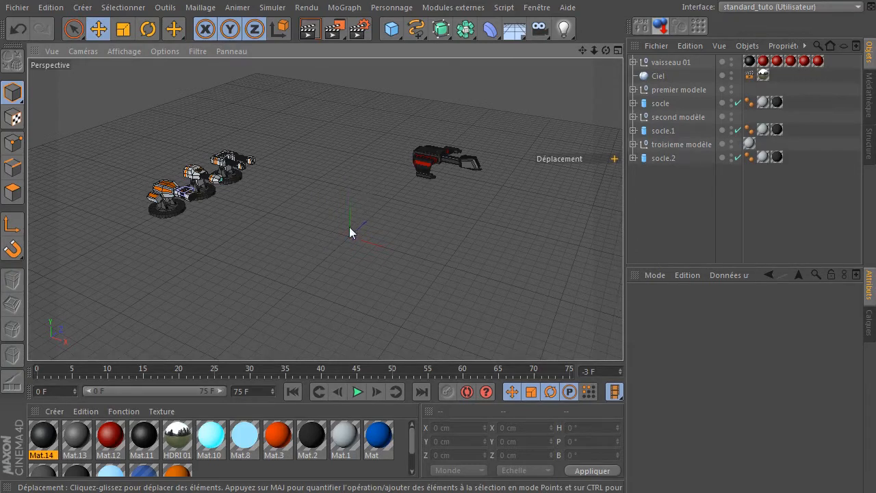
pyautogui.moveTo(606, 51); pyautogui.dragTo(570, 68)
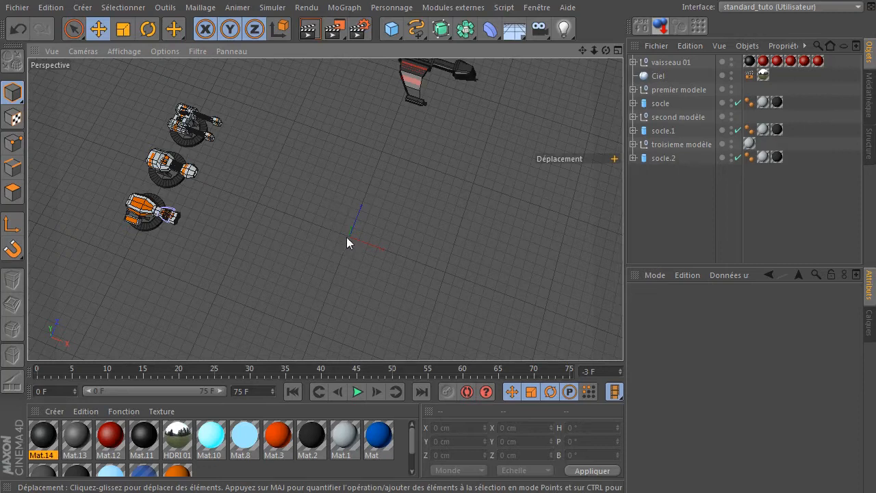
pyautogui.moveTo(606, 50); pyautogui.dragTo(296, 236)
pyautogui.moveTo(392, 29); pyautogui.dragTo(563, 44)
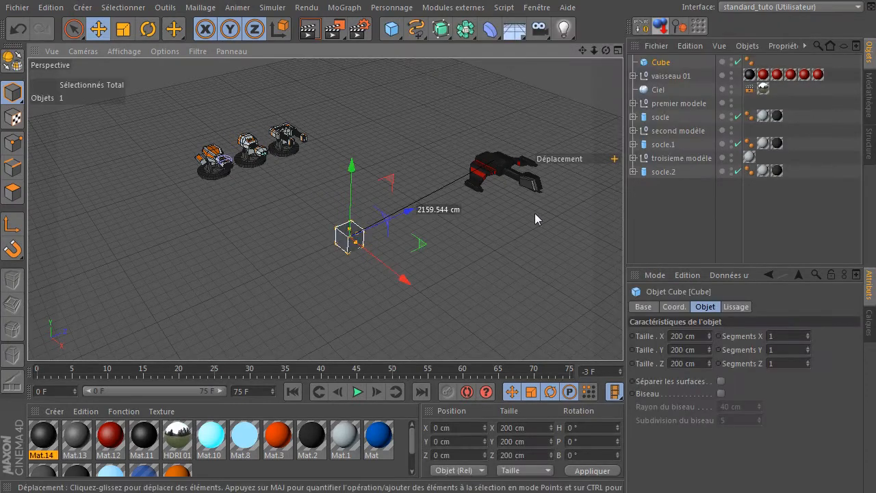
# Resize the cube into an elongated box of about 344 × 112 × 133 cm in X, Y and Z.
pyautogui.scroll(8, 359, 280)
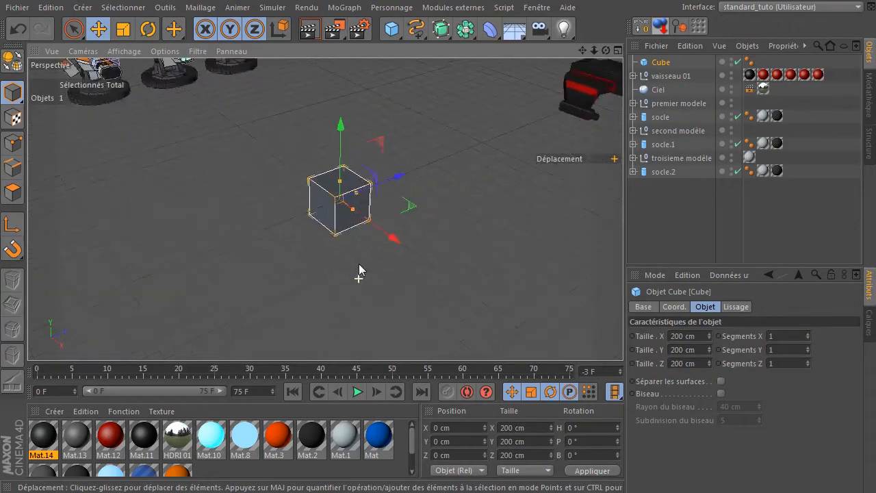
pyautogui.moveTo(336, 161); pyautogui.dragTo(363, 204)
pyautogui.moveTo(606, 51); pyautogui.dragTo(650, 26)
# Compare the box with the ship in the top and perspective views, and convert it to an editable polygon object.
pyautogui.middleClick(523, 140)
pyautogui.middleClick(510, 159)
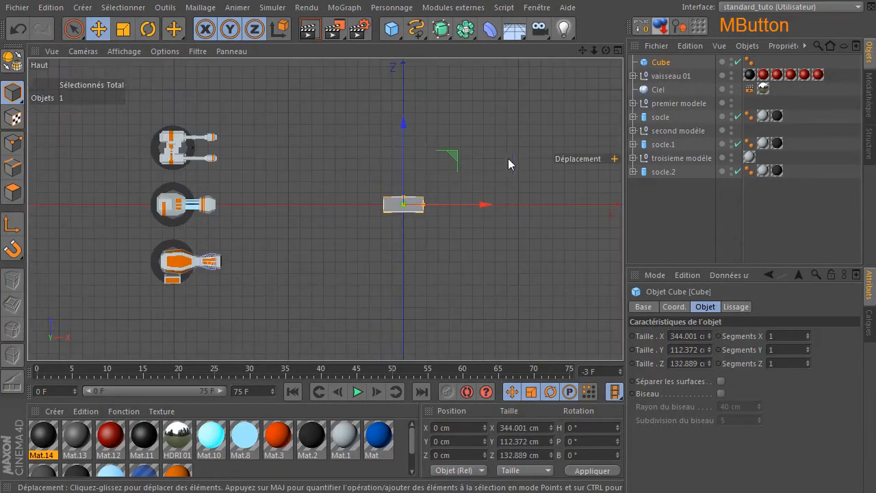
pyautogui.scroll(-3, 487, 158)
pyautogui.moveTo(584, 51); pyautogui.dragTo(552, 123)
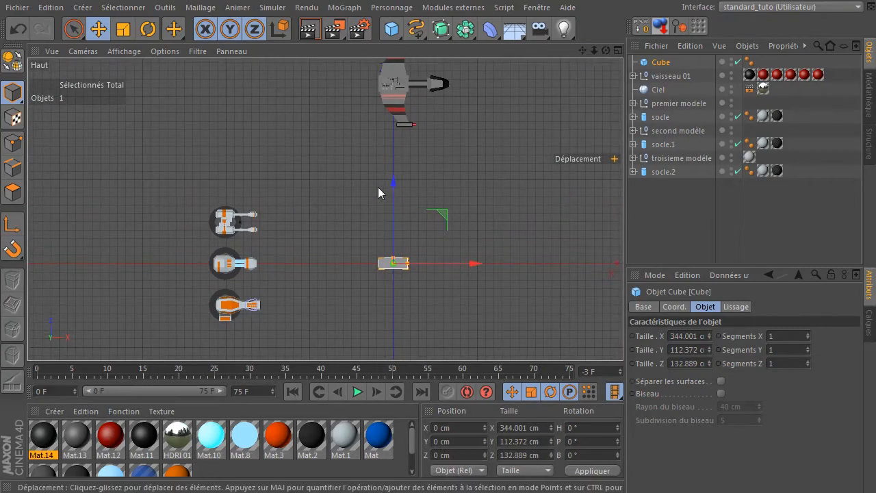
pyautogui.middleClick(225, 176)
pyautogui.middleClick(228, 158)
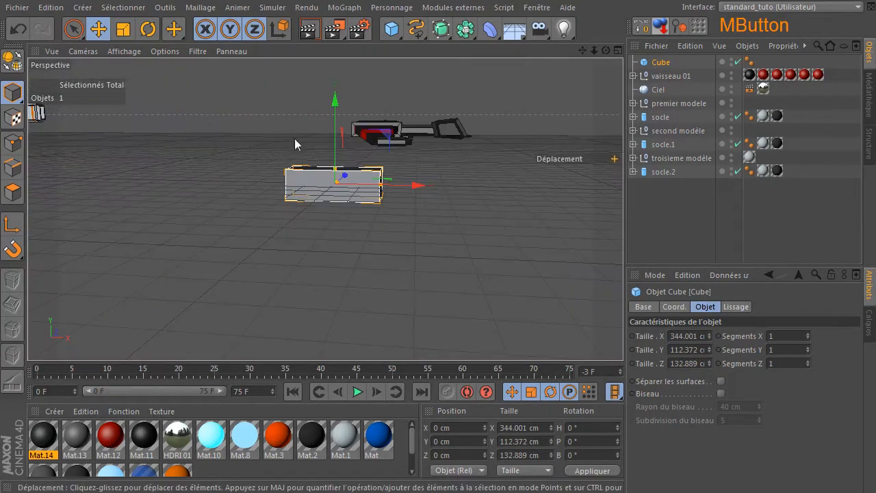
pyautogui.moveTo(606, 52); pyautogui.dragTo(580, 73)
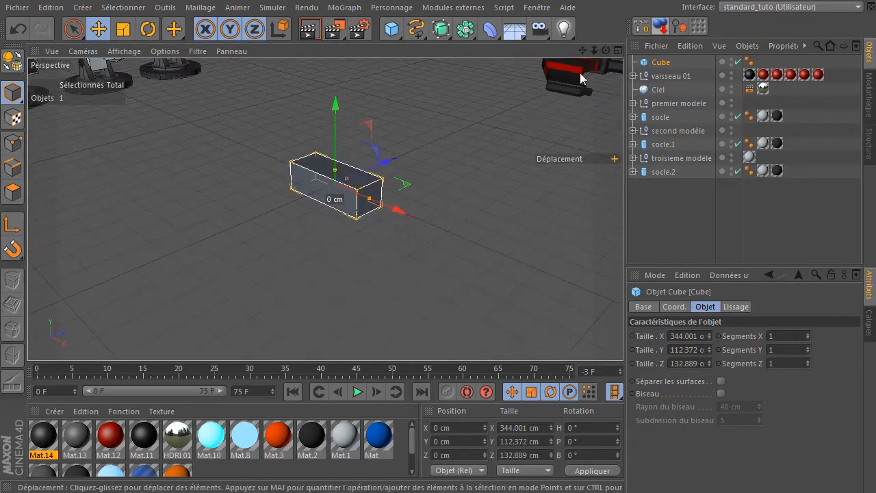
pyautogui.click(9, 61)
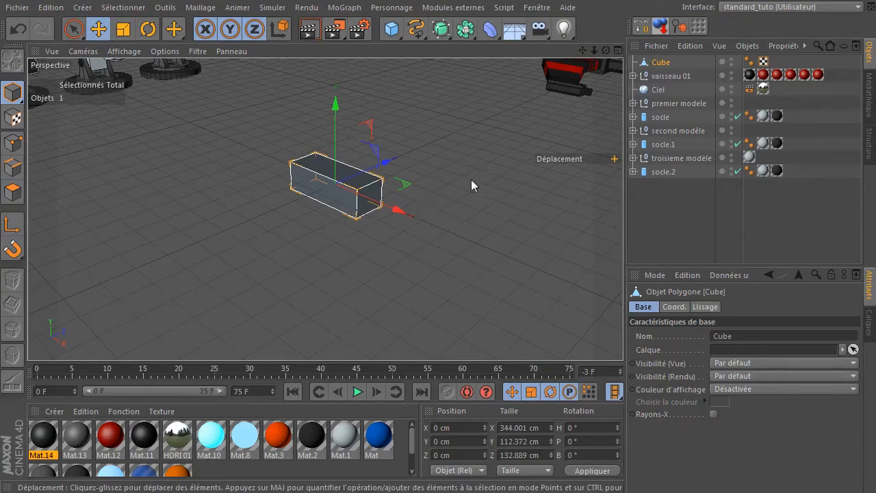
pyautogui.moveTo(582, 51); pyautogui.dragTo(261, 219)
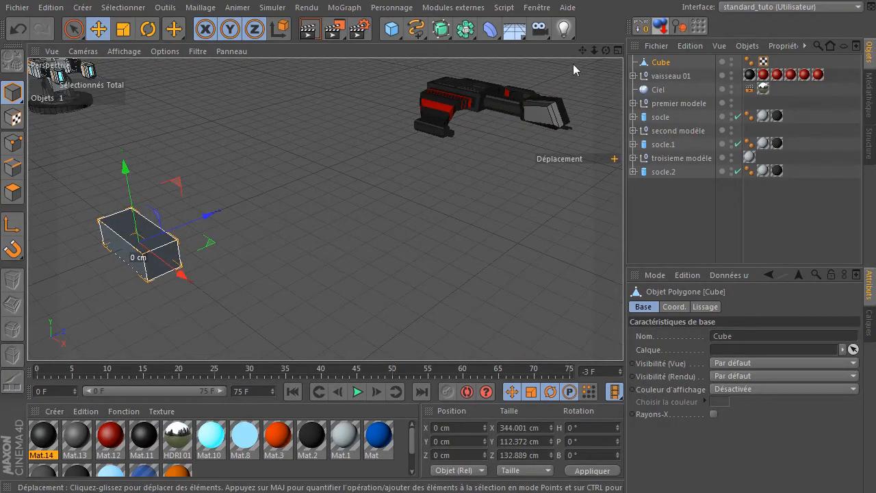
pyautogui.moveTo(582, 51); pyautogui.dragTo(169, 74)
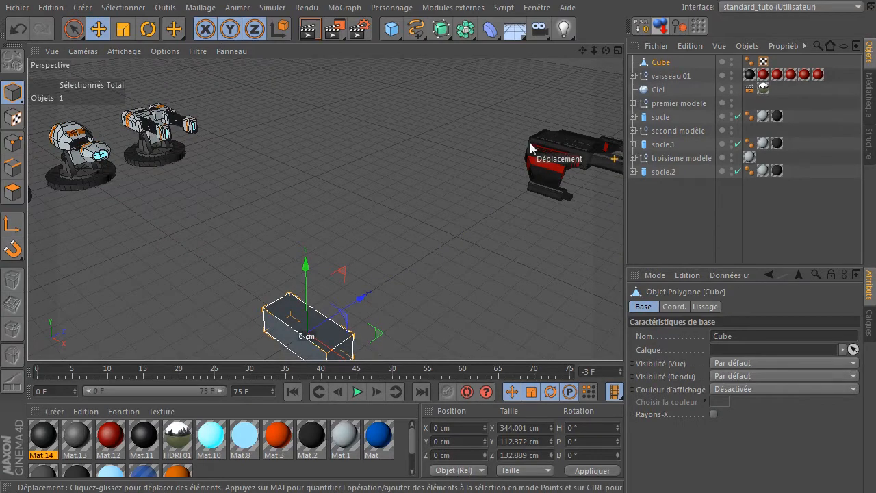
pyautogui.moveTo(583, 50); pyautogui.dragTo(325, 209)
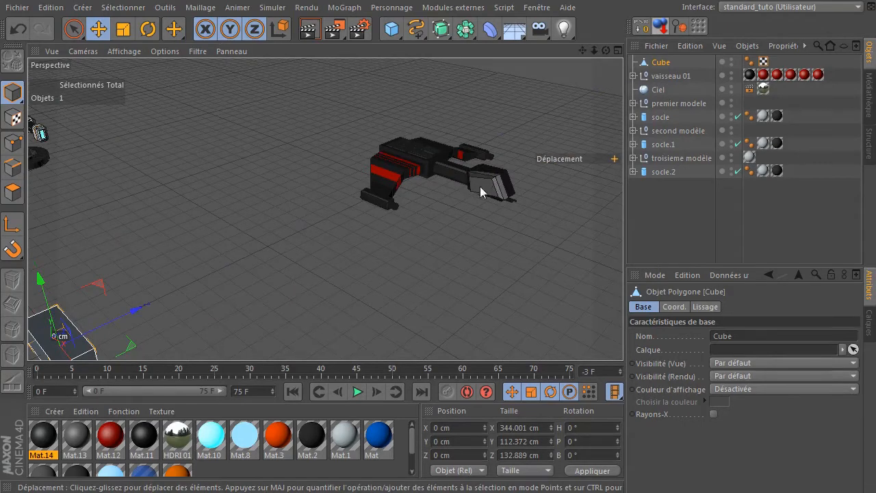
pyautogui.moveTo(583, 50); pyautogui.dragTo(360, 252)
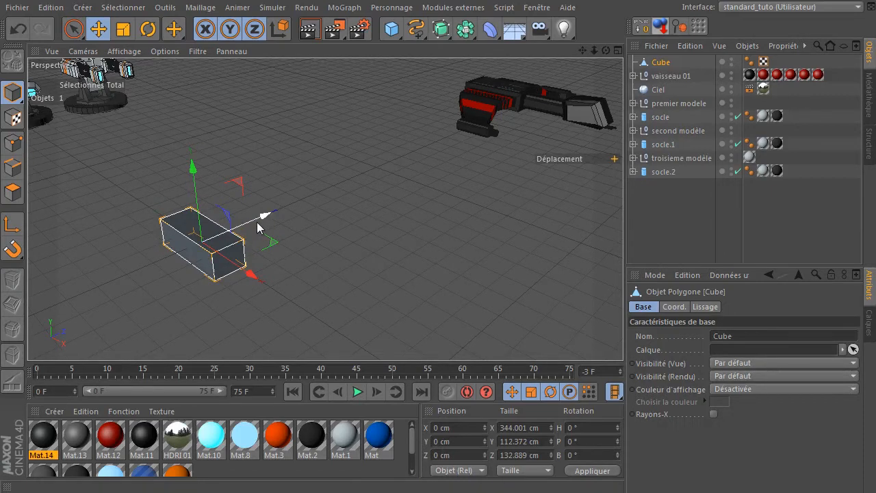
# Bevel all polygons of the box with an extrusion of 27 cm and an inner offset of 18 cm.
pyautogui.click(13, 194)
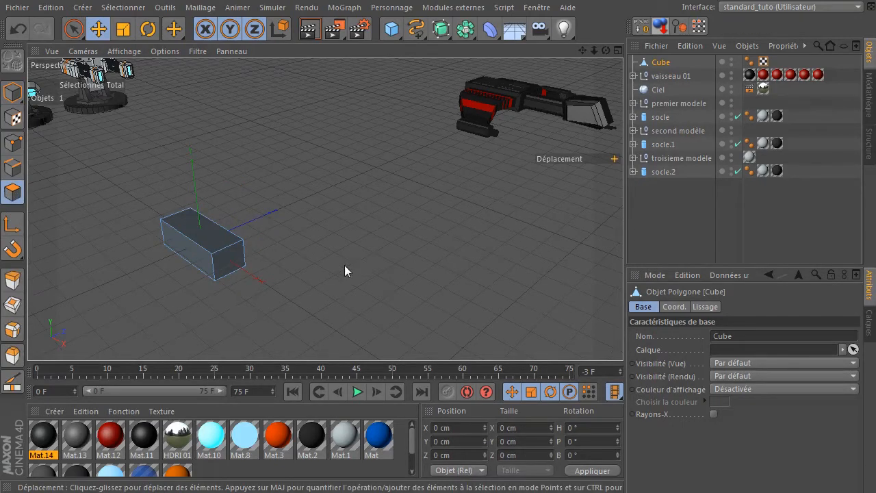
pyautogui.hotkey('ctrl', 'a')
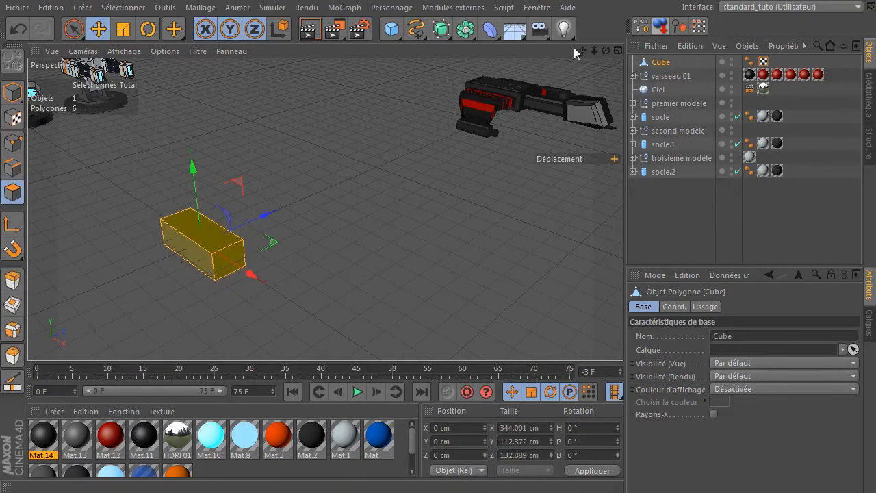
pyautogui.moveTo(586, 50); pyautogui.dragTo(575, 52)
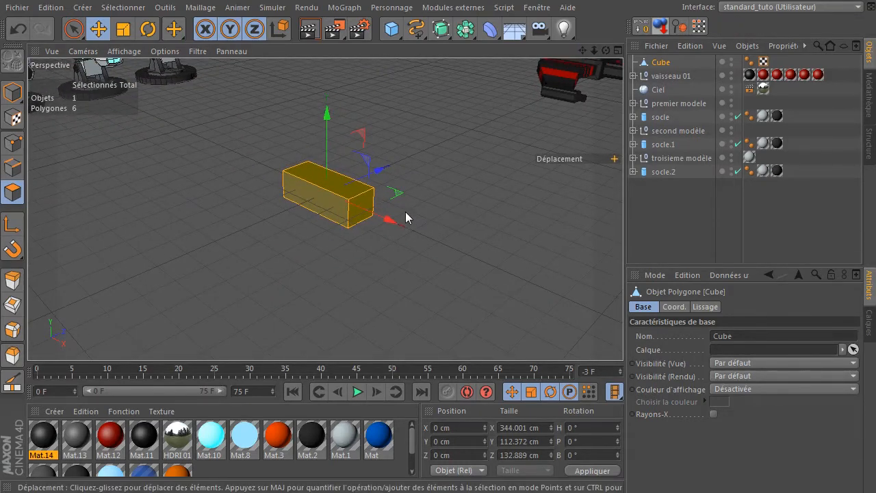
pyautogui.press('m')
pyautogui.press('s')
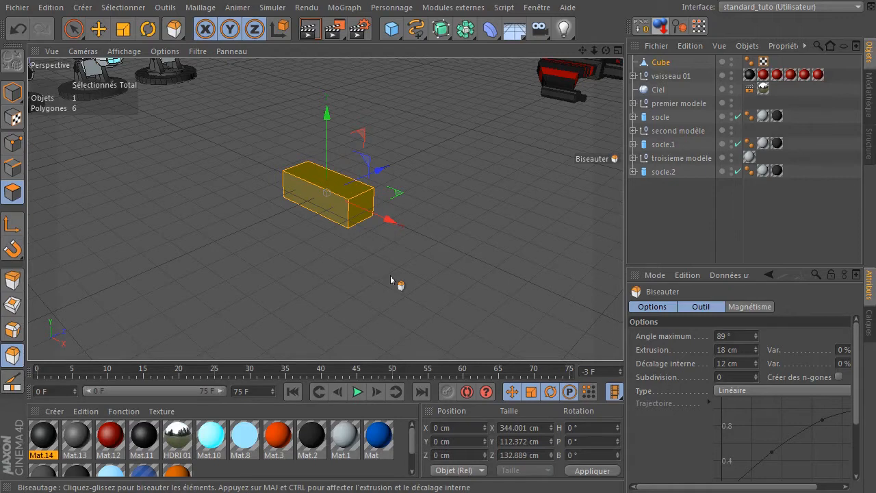
pyautogui.click(165, 7)
pyautogui.moveTo(201, 7)
pyautogui.moveTo(210, 60)
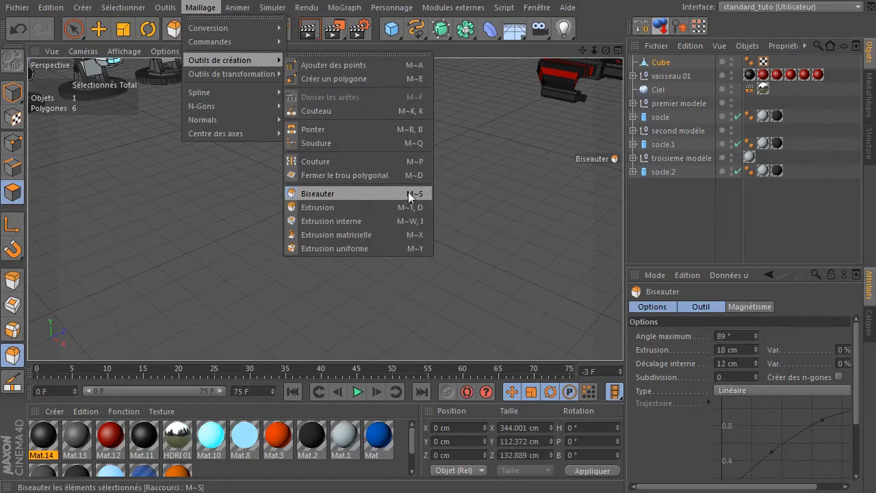
pyautogui.click(324, 193)
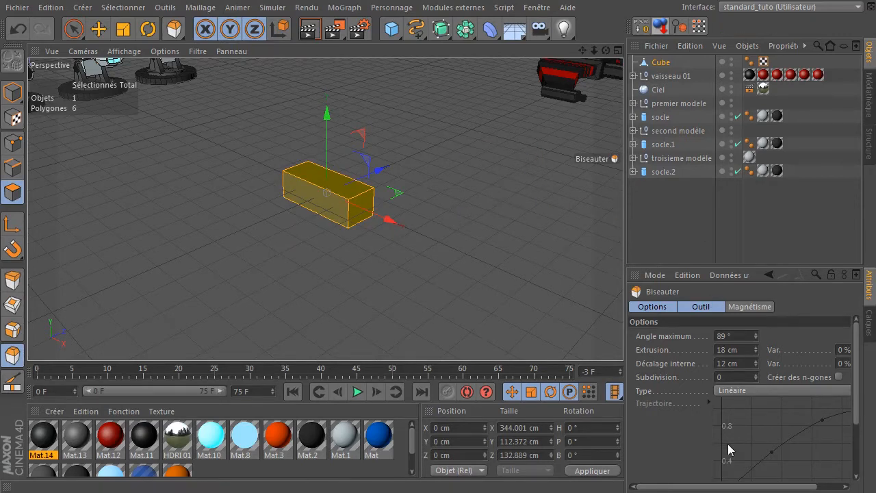
pyautogui.click(403, 114)
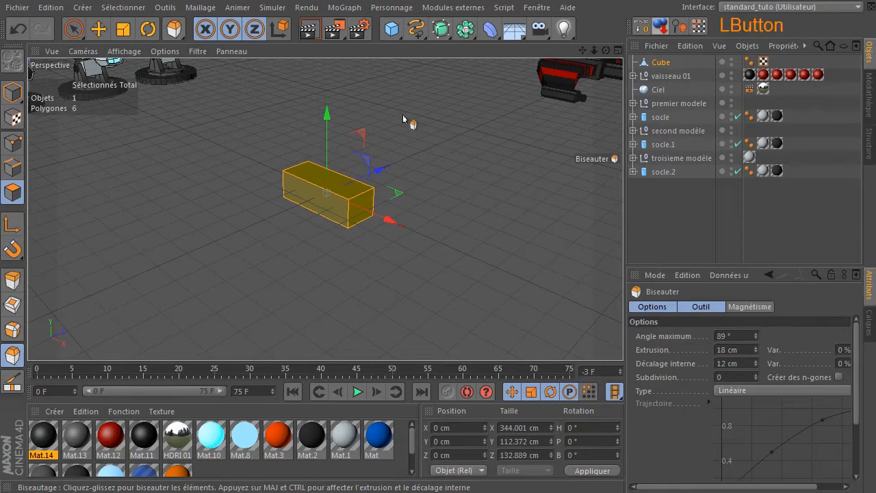
pyautogui.moveTo(402, 115); pyautogui.dragTo(420, 115)
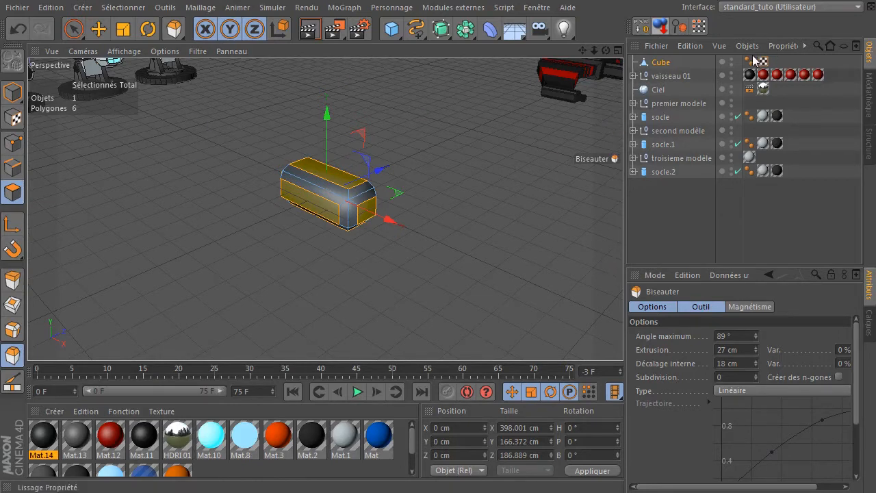
# Deselect the box's polygons and delete its smoothing (Lissage) tag so the faces shade flat.
pyautogui.click(74, 29)
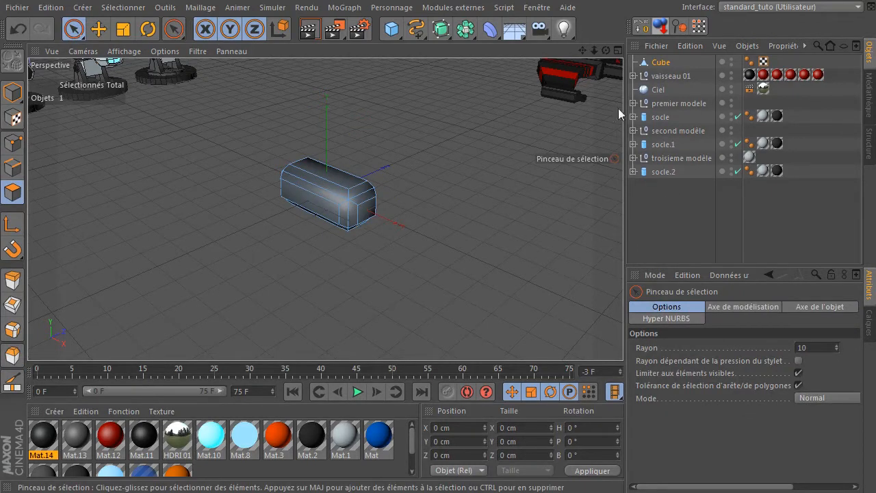
pyautogui.click(749, 62)
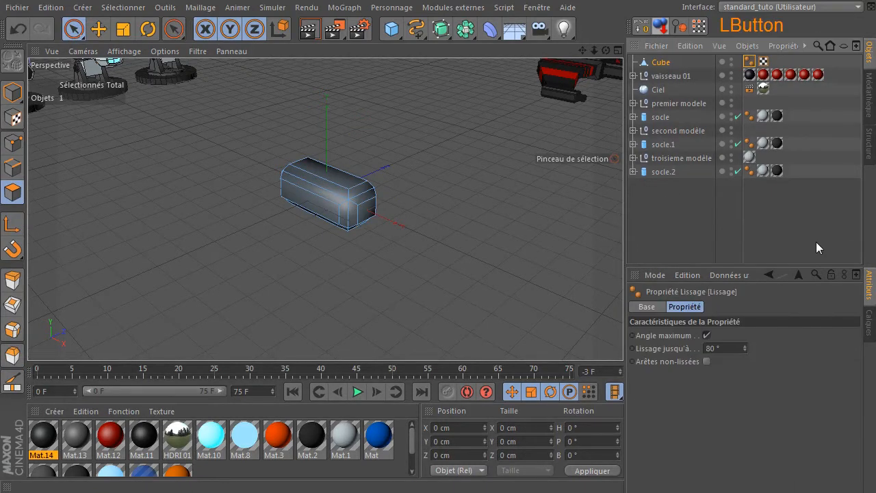
pyautogui.press('Delete')
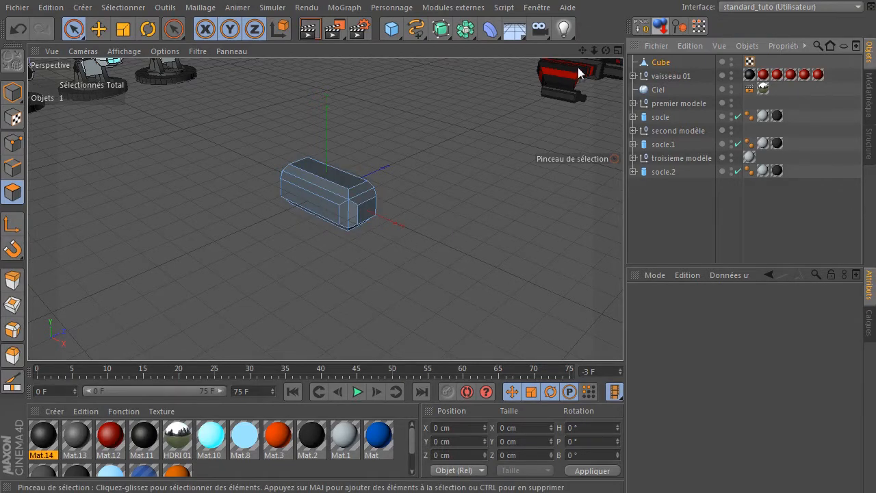
# Move the two end points of one long side face of the body to about X -98 cm and Z 145 cm.
pyautogui.moveTo(584, 53)
pyautogui.mouseDown()
pyautogui.moveTo(568, 43)
pyautogui.moveTo(580, 64)
pyautogui.mouseUp()
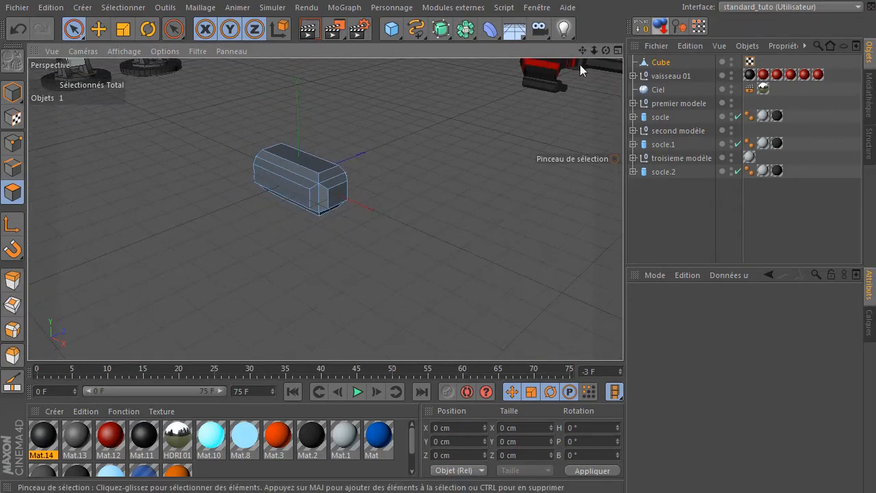
pyautogui.moveTo(607, 52)
pyautogui.mouseDown()
pyautogui.moveTo(699, 62)
pyautogui.moveTo(702, 75)
pyautogui.moveTo(706, 67)
pyautogui.moveTo(756, 78)
pyautogui.moveTo(538, 52)
pyautogui.moveTo(603, 51)
pyautogui.mouseUp()
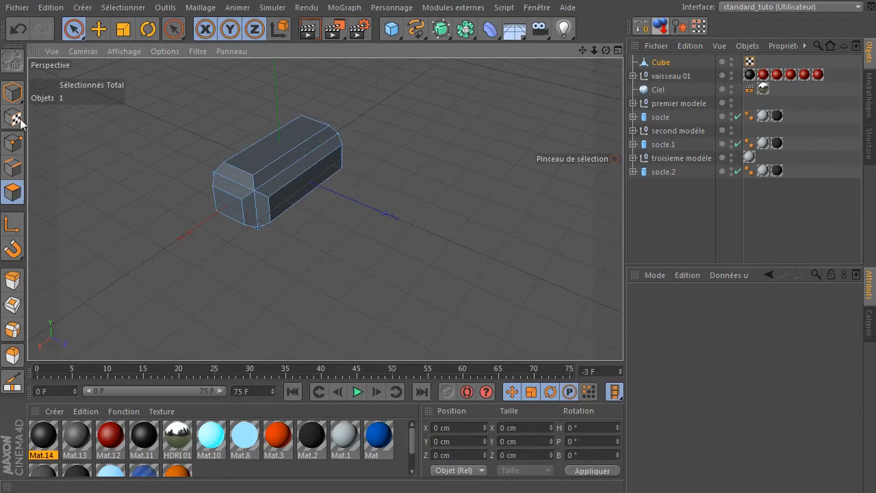
pyautogui.click(12, 142)
pyautogui.moveTo(606, 51); pyautogui.dragTo(543, 45)
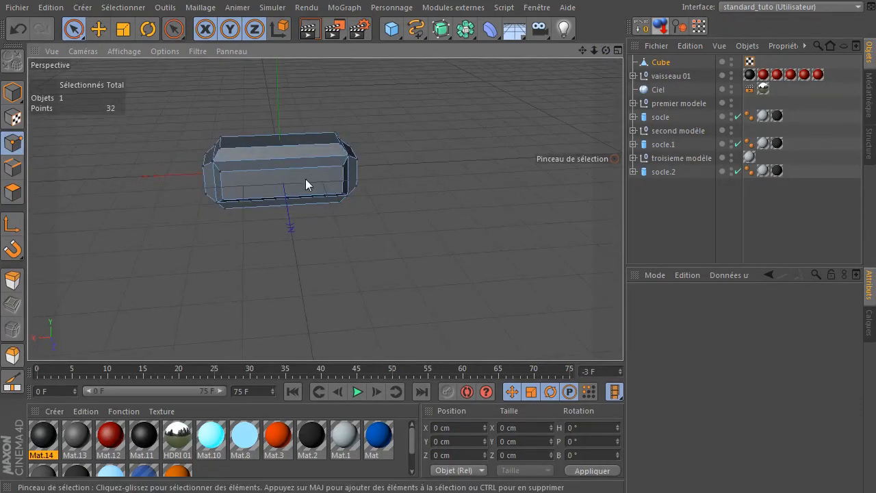
pyautogui.keyDown('shift'); pyautogui.click(340, 195); pyautogui.keyUp('shift')
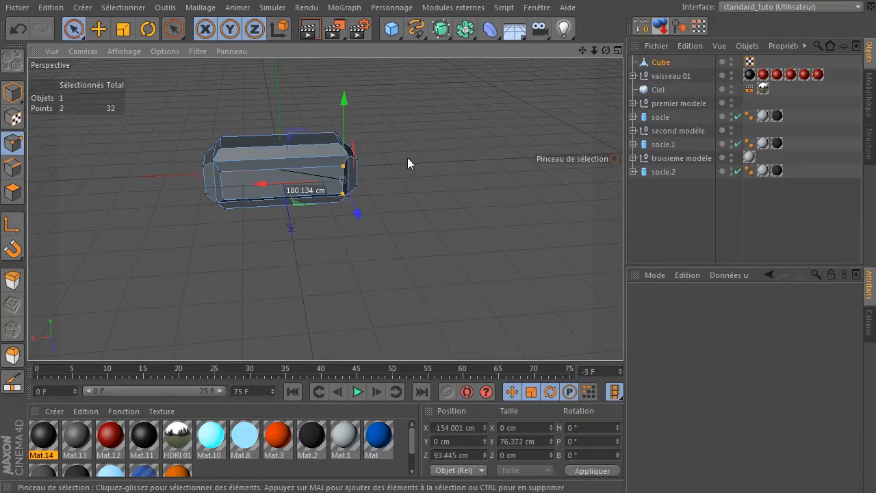
pyautogui.moveTo(264, 189); pyautogui.dragTo(244, 195)
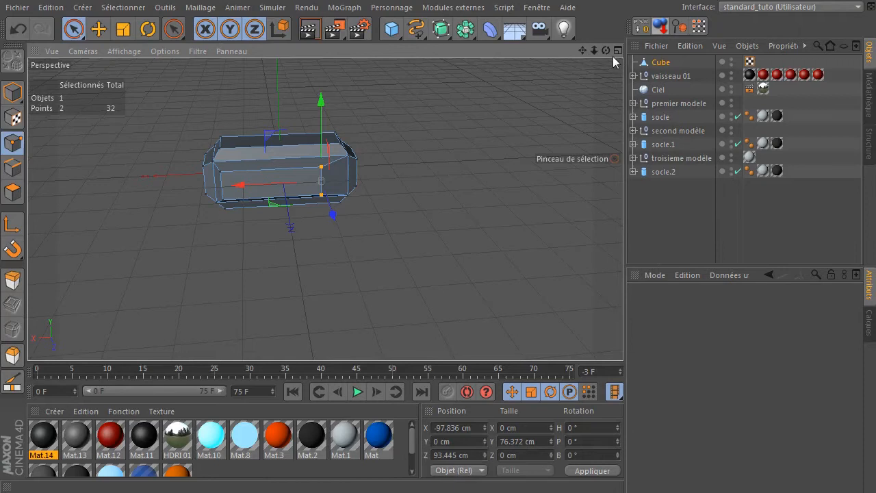
pyautogui.moveTo(606, 50); pyautogui.dragTo(676, 70)
pyautogui.moveTo(408, 192); pyautogui.dragTo(430, 201)
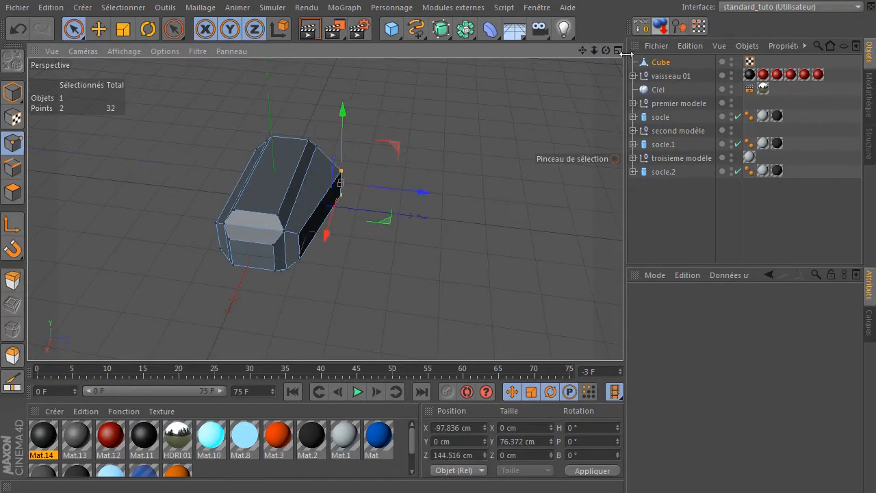
# Select the four corner points of the body's top face and scale them to about 227 cm in X and 77 cm in Z.
pyautogui.moveTo(606, 50); pyautogui.dragTo(650, 45)
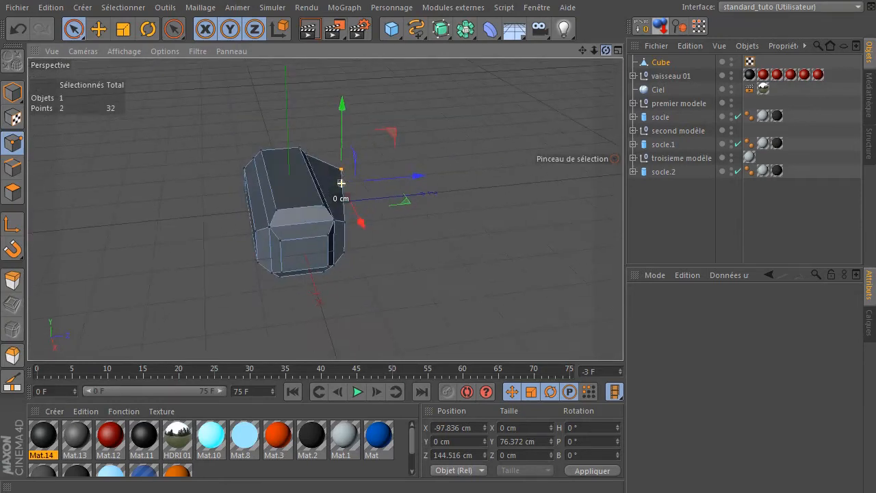
pyautogui.click(294, 176)
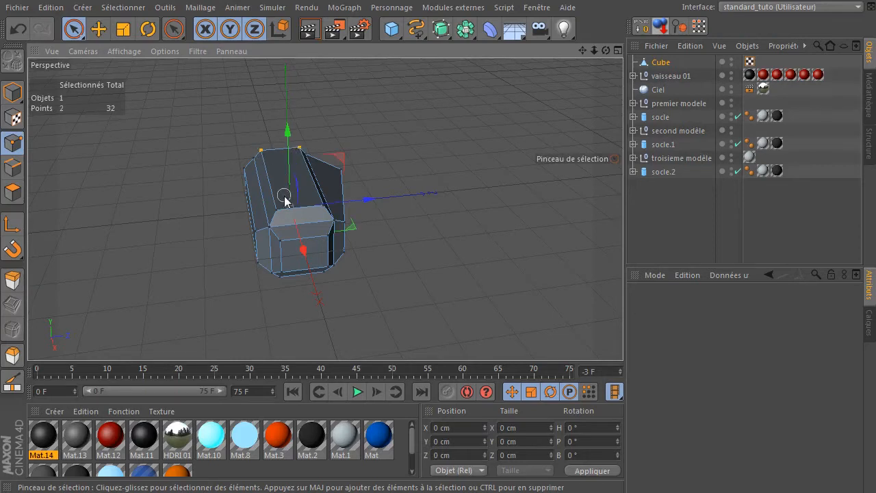
pyautogui.moveTo(606, 51); pyautogui.dragTo(706, 49)
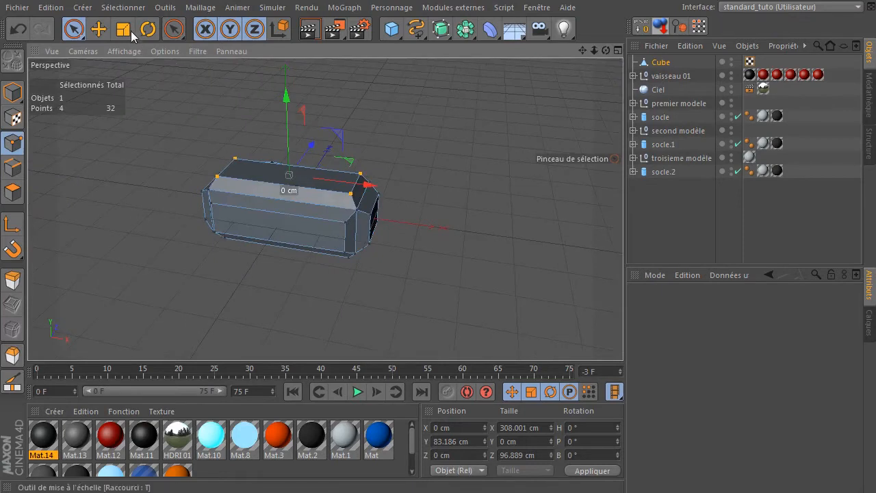
pyautogui.click(123, 29)
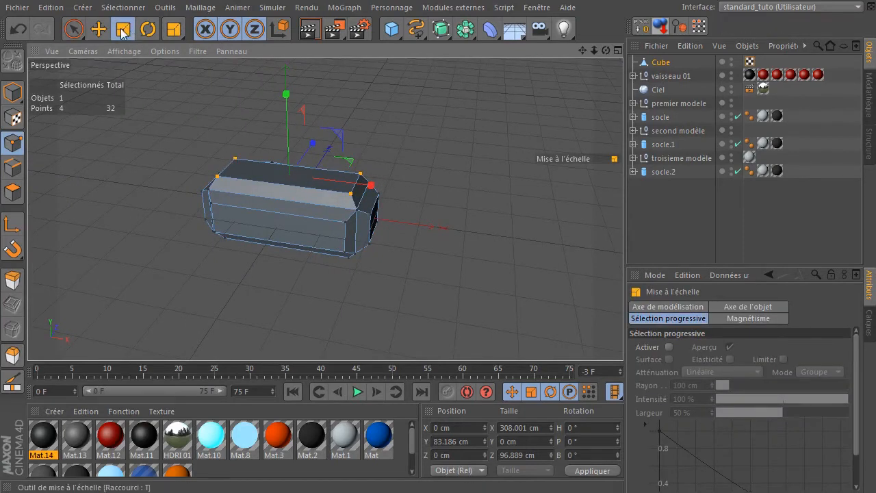
pyautogui.moveTo(369, 194); pyautogui.dragTo(345, 180)
pyautogui.moveTo(606, 50); pyautogui.dragTo(485, 53)
pyautogui.moveTo(368, 171)
pyautogui.mouseDown()
pyautogui.moveTo(350, 181)
pyautogui.moveTo(361, 176)
pyautogui.mouseUp()
# Move the four top-face points to about Y 71 cm and Z -18 cm, and deselect them.
pyautogui.click(98, 29)
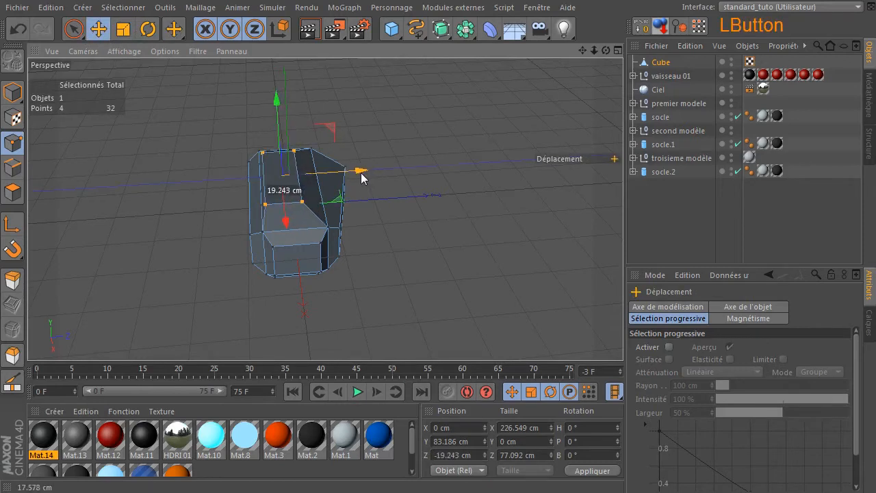
pyautogui.moveTo(276, 99); pyautogui.dragTo(278, 108)
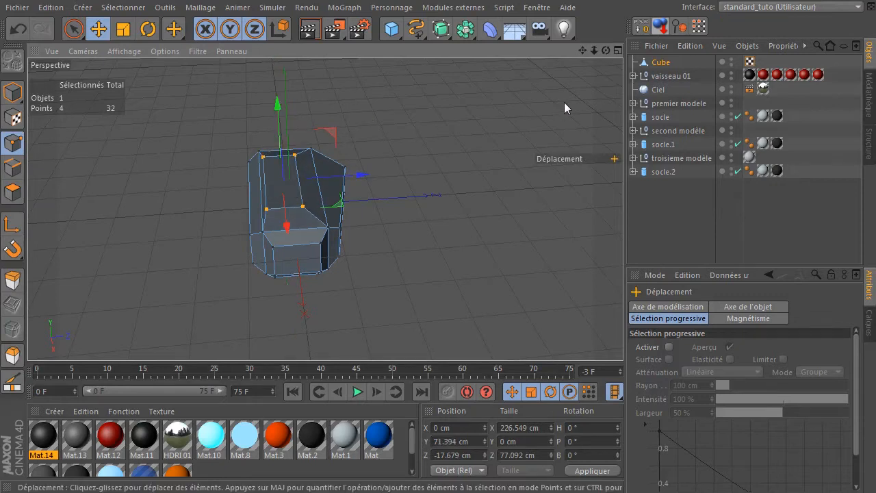
pyautogui.moveTo(607, 50); pyautogui.dragTo(774, 30)
pyautogui.moveTo(621, 182); pyautogui.dragTo(517, 222)
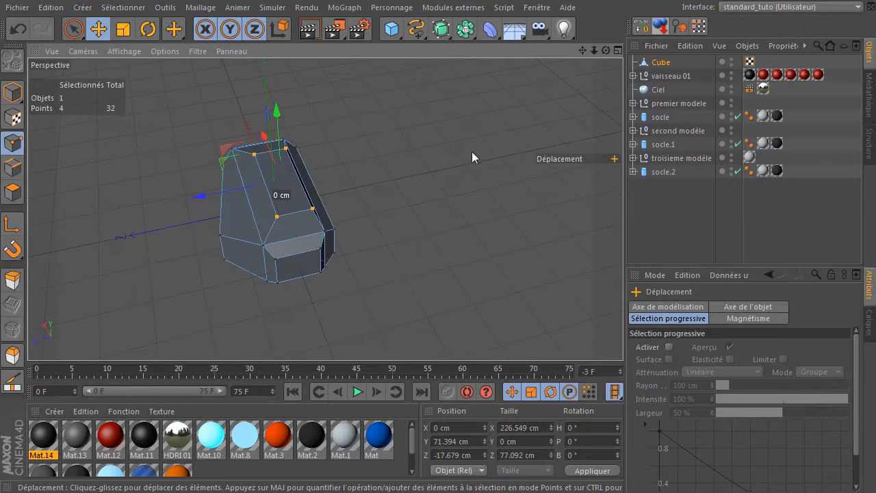
pyautogui.click(363, 204)
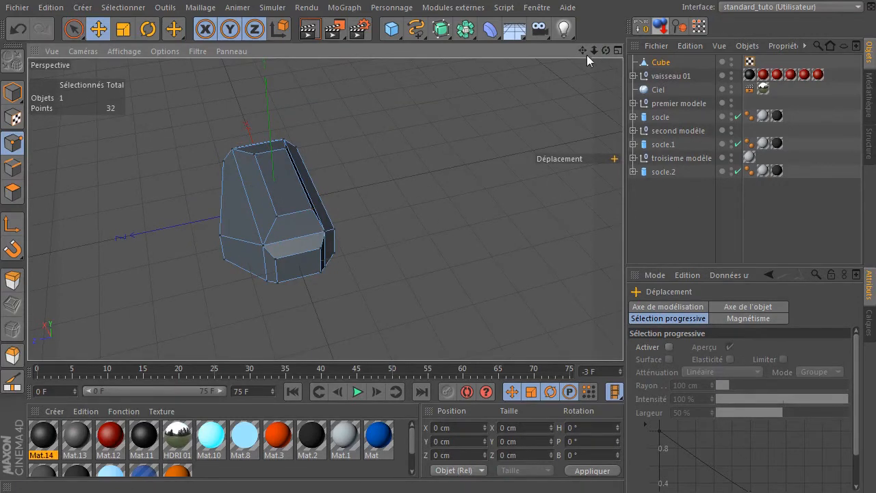
# Lower the two upper points of the long side face opposite the widened side, and deselect them.
pyautogui.moveTo(606, 50); pyautogui.dragTo(637, 24)
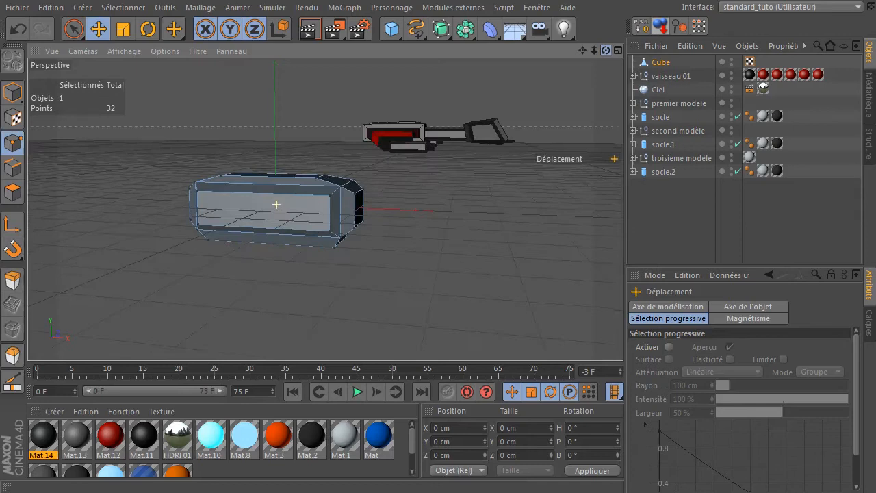
pyautogui.click(73, 30)
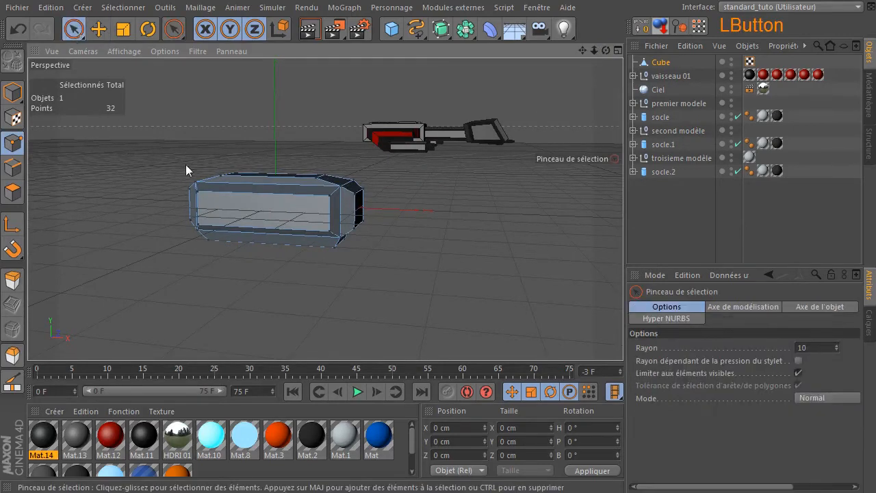
pyautogui.keyDown('shift'); pyautogui.click(330, 197); pyautogui.keyUp('shift')
pyautogui.moveTo(263, 117); pyautogui.dragTo(259, 127)
pyautogui.moveTo(606, 50); pyautogui.dragTo(545, 71)
pyautogui.click(354, 244)
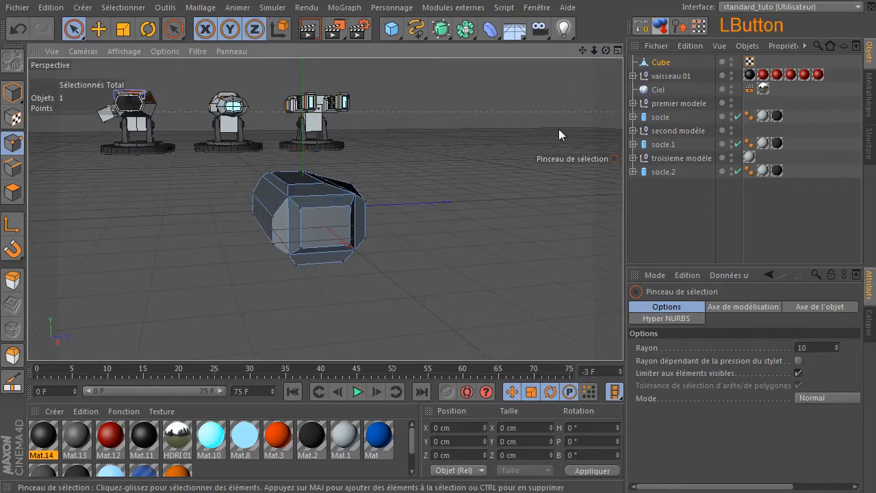
# Add a second cube beside the body at about Z -236 cm and convert it to an editable polygon object.
pyautogui.moveTo(607, 52); pyautogui.dragTo(559, 173)
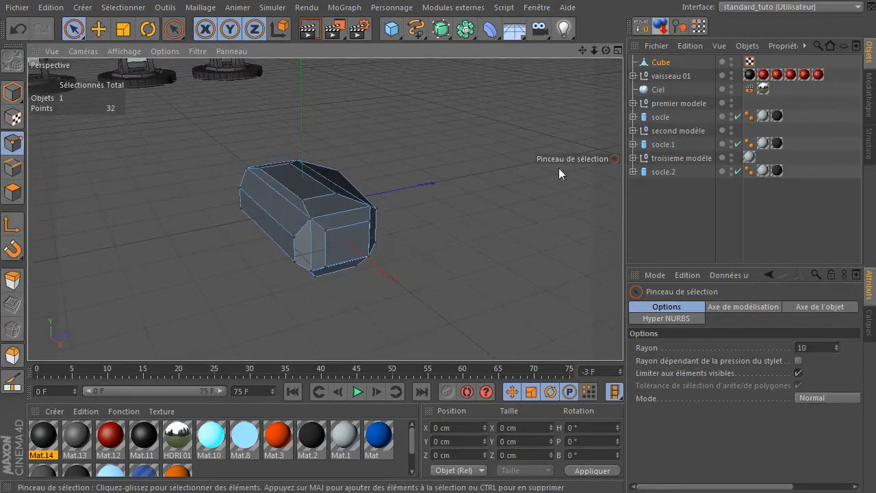
pyautogui.scroll(-5, 393, 290)
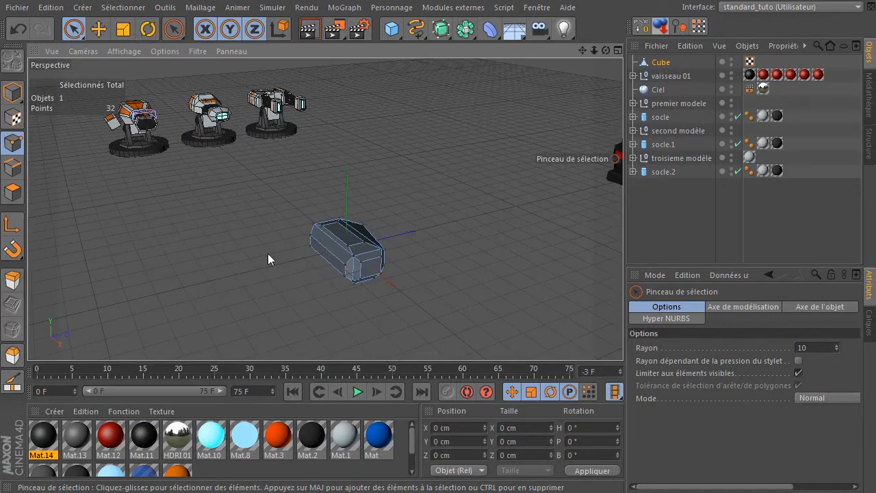
pyautogui.moveTo(391, 29); pyautogui.dragTo(520, 39)
pyautogui.moveTo(410, 233); pyautogui.dragTo(356, 247)
pyautogui.click(13, 92)
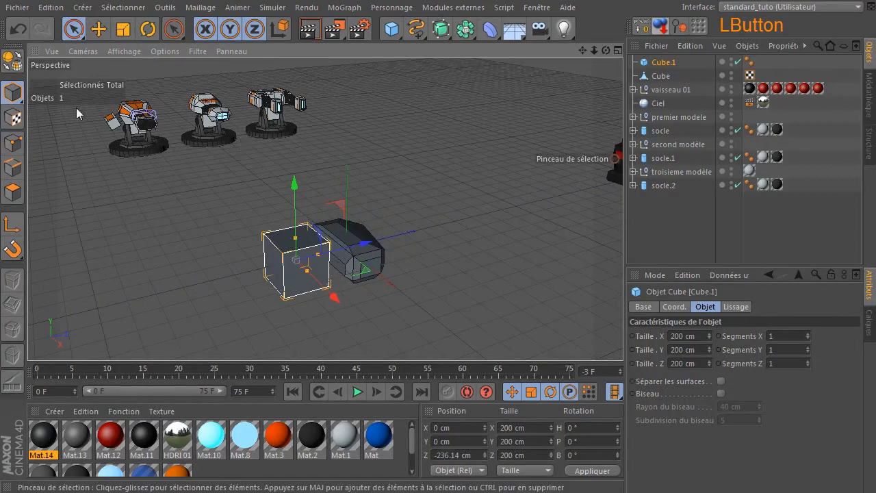
pyautogui.click(17, 65)
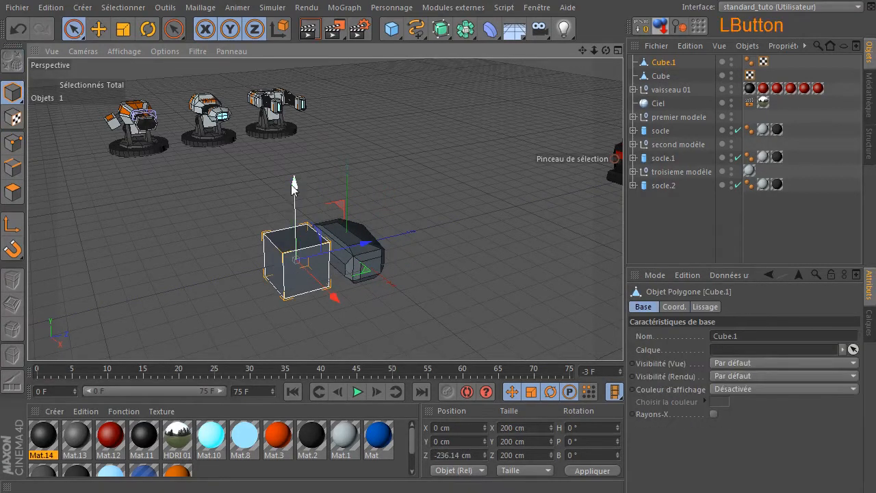
# Scale the new cube to about 148 cm in Z and 113 cm in Y.
pyautogui.click(123, 28)
pyautogui.moveTo(368, 244)
pyautogui.mouseDown()
pyautogui.moveTo(365, 229)
pyautogui.moveTo(366, 242)
pyautogui.mouseUp()
pyautogui.moveTo(293, 183); pyautogui.dragTo(292, 221)
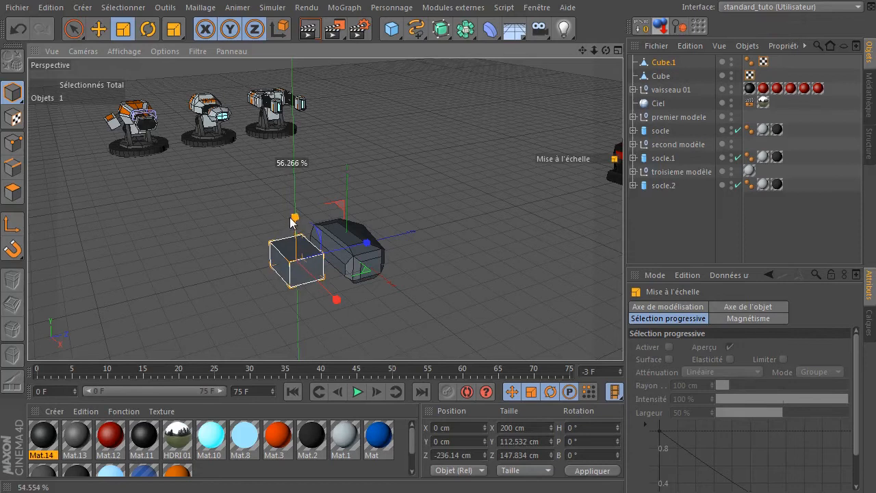
# Rescale the new cube against the body in the front view to about 96 cm in Y and 223 cm in X.
pyautogui.moveTo(606, 51); pyautogui.dragTo(577, 3)
pyautogui.middleClick(499, 171)
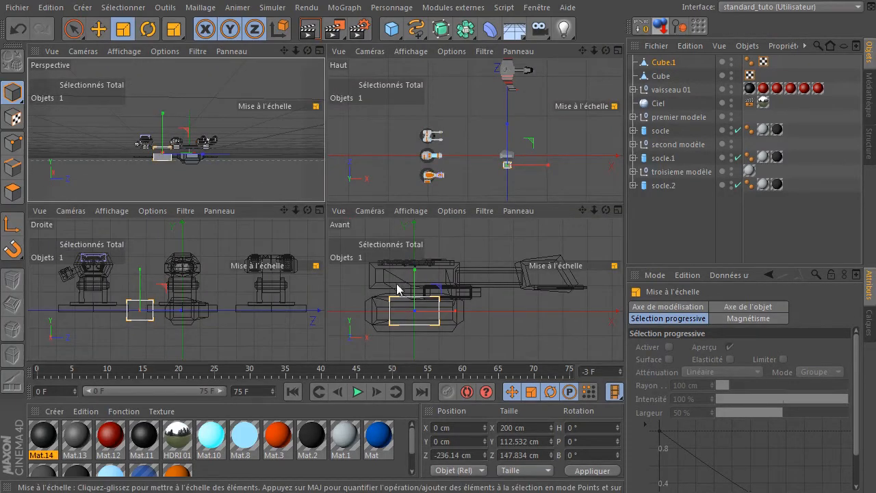
pyautogui.middleClick(457, 295)
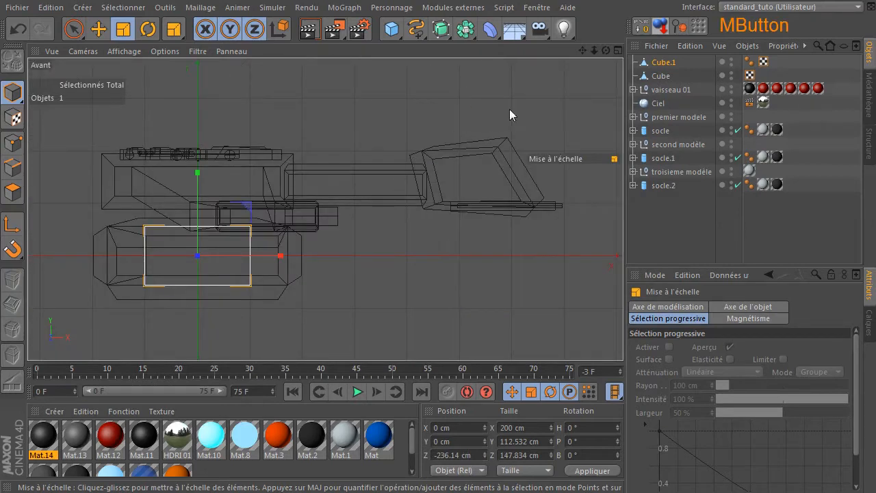
pyautogui.moveTo(583, 50); pyautogui.dragTo(717, 23)
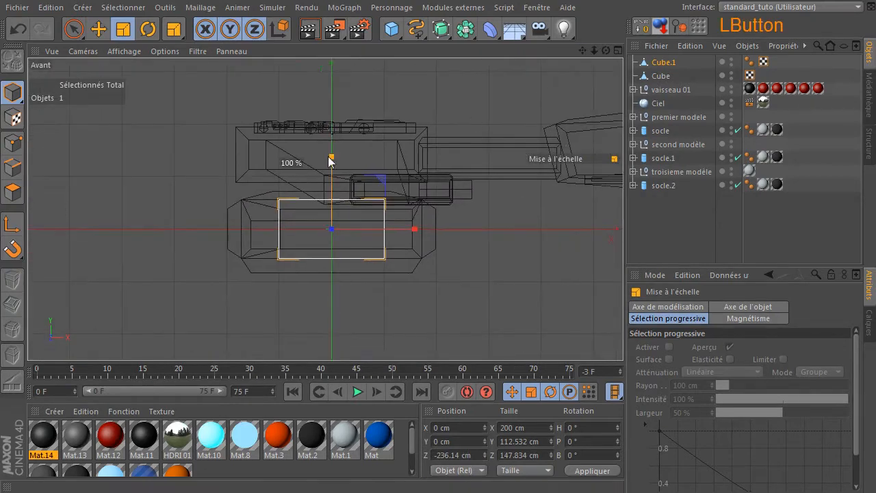
pyautogui.moveTo(335, 149); pyautogui.dragTo(333, 165)
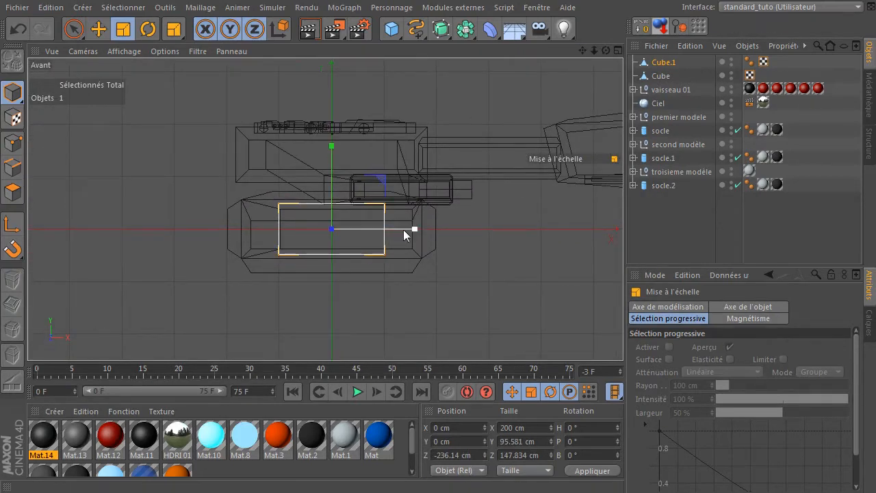
pyautogui.moveTo(415, 229); pyautogui.dragTo(430, 229)
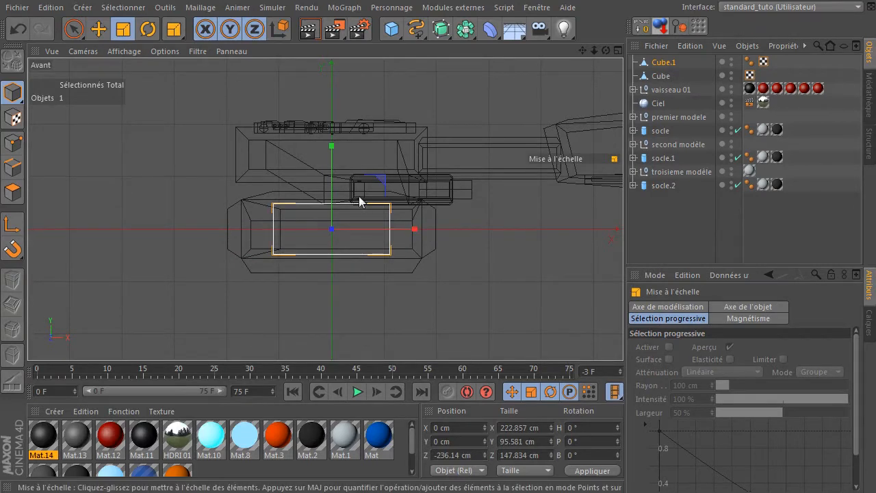
# Align the new box with the body along X using the front and top views, placing it at about X -40 cm.
pyautogui.click(99, 29)
pyautogui.moveTo(409, 232); pyautogui.dragTo(437, 231)
pyautogui.middleClick(391, 257)
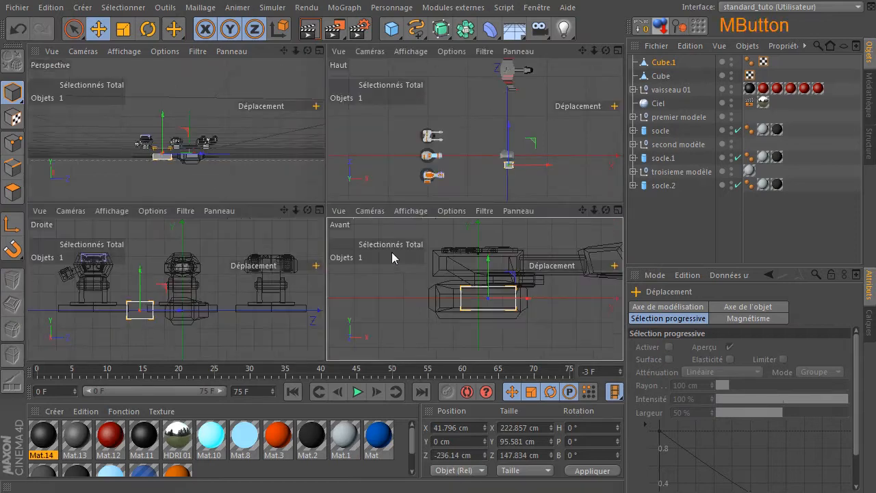
pyautogui.middleClick(452, 151)
pyautogui.scroll(4, 400, 300)
pyautogui.moveTo(473, 262); pyautogui.dragTo(455, 267)
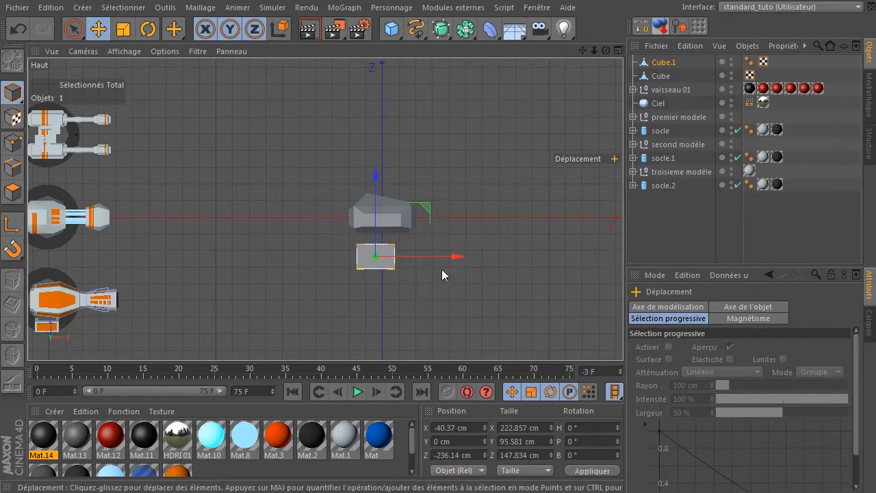
# Narrow the new box to about 97 cm in Z in the right view.
pyautogui.middleClick(422, 274)
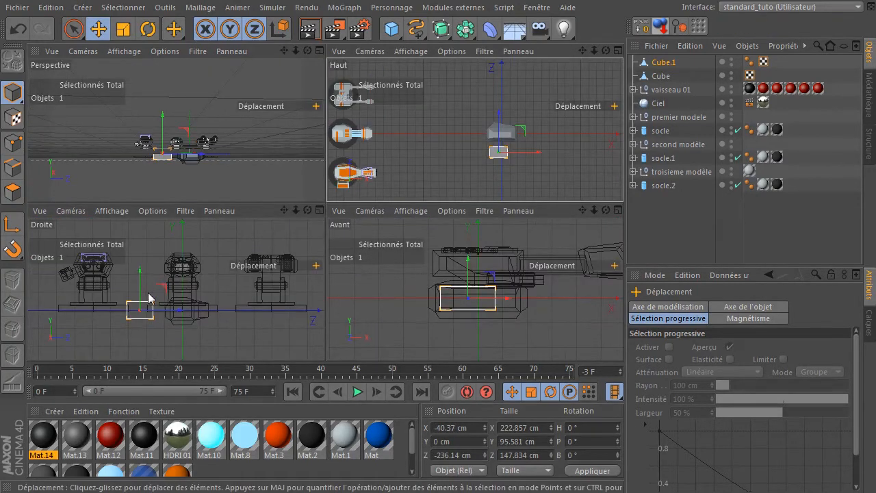
pyautogui.middleClick(149, 297)
pyautogui.click(123, 29)
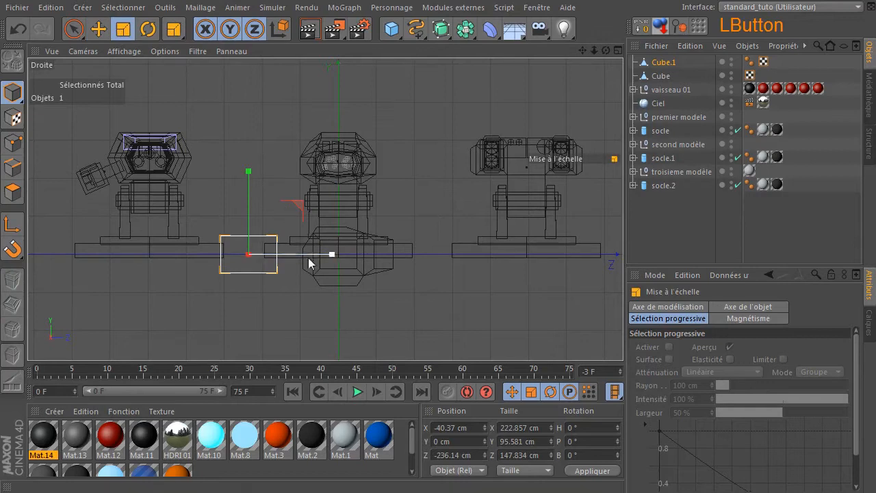
pyautogui.moveTo(334, 255); pyautogui.dragTo(311, 259)
# Move the new box away from the body to about Z -277 cm in the perspective view and switch to polygon mode.
pyautogui.middleClick(185, 123)
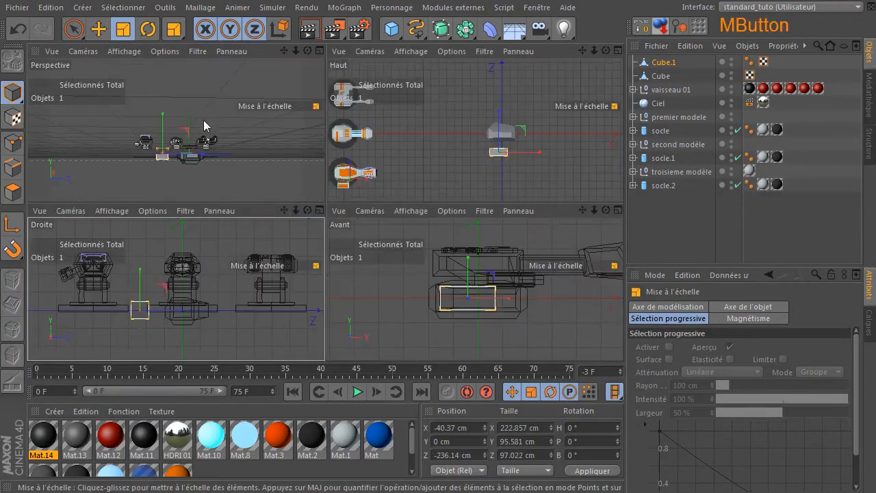
pyautogui.middleClick(202, 128)
pyautogui.moveTo(606, 52); pyautogui.dragTo(667, 156)
pyautogui.click(99, 28)
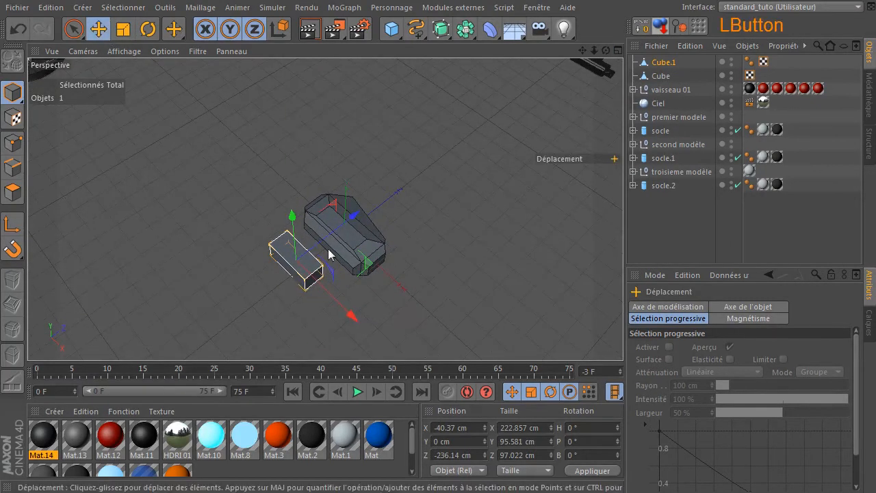
pyautogui.moveTo(357, 212); pyautogui.dragTo(339, 233)
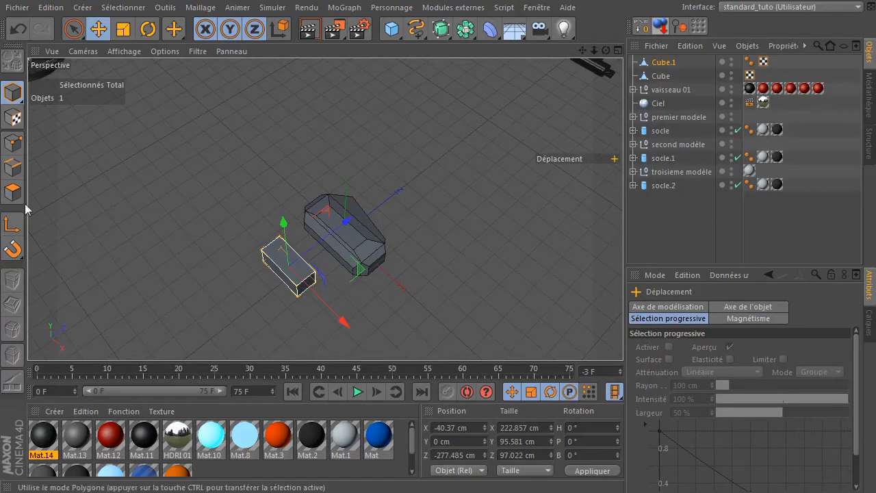
pyautogui.click(13, 194)
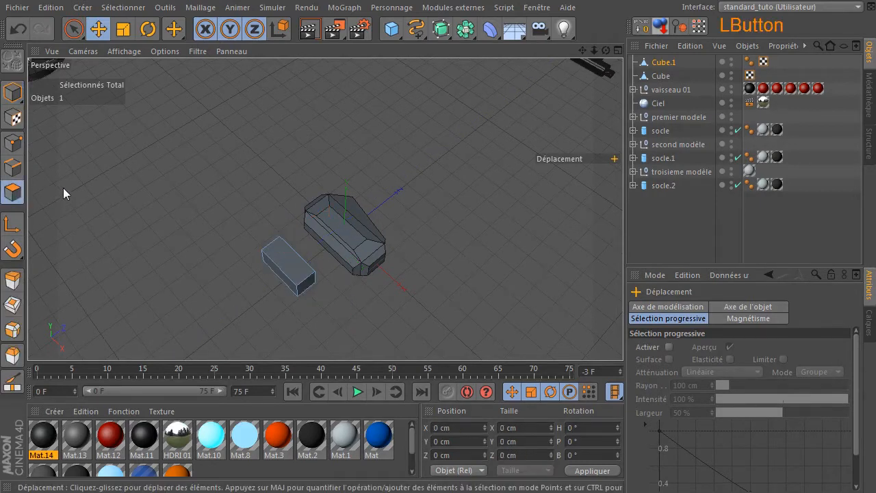
# Bevel all faces of the small box with an extrusion of about 23 cm and an inner offset of about 15.3 cm.
pyautogui.hotkey('ctrl', 'a')
pyautogui.press('m')
pyautogui.press('s')
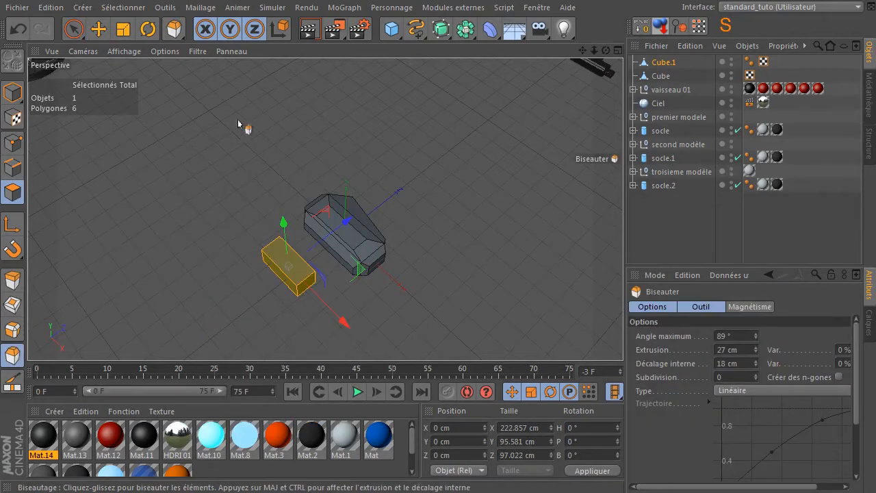
pyautogui.moveTo(273, 115); pyautogui.dragTo(255, 114)
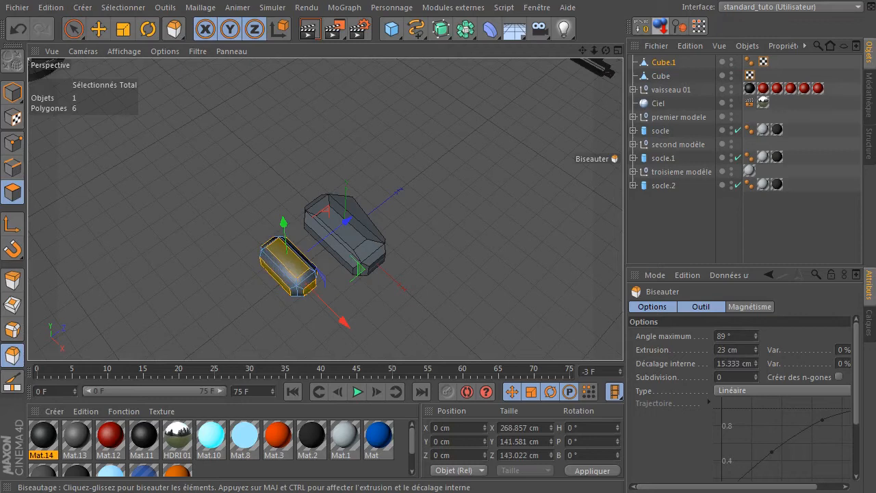
# Deselect the small box's faces and delete its Phong tag so the bevelled faces shade flat.
pyautogui.click(74, 29)
pyautogui.click(230, 111)
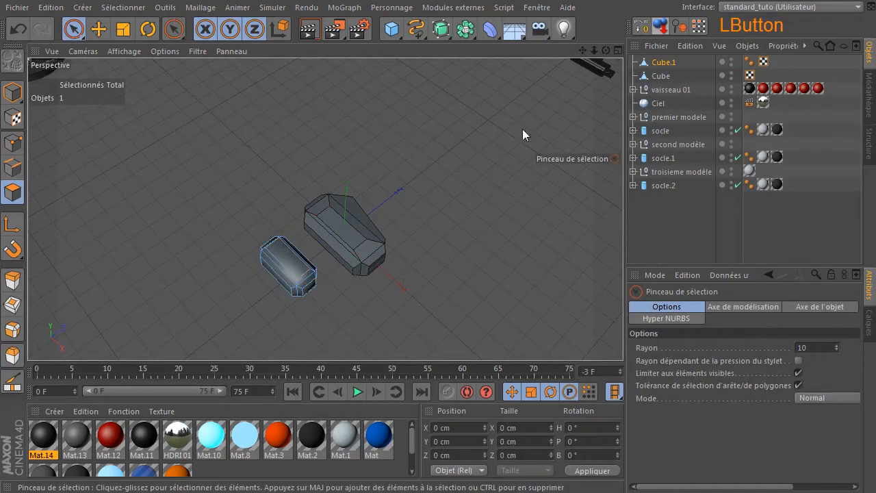
pyautogui.click(749, 61)
pyautogui.press('Delete')
pyautogui.scroll(3, 284, 261)
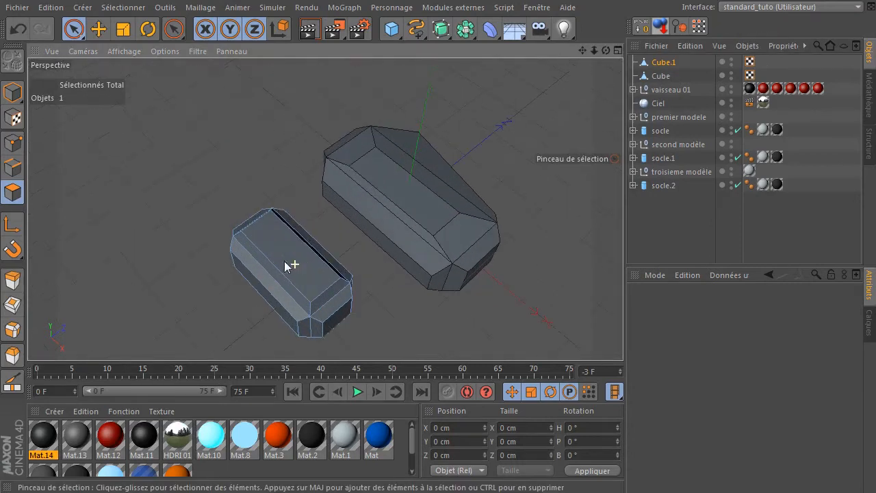
# Select the 16 points at the small box's +X end and scale them uniformly to about 104 cm in Y and 105 cm in Z.
pyautogui.moveTo(606, 51); pyautogui.dragTo(517, 71)
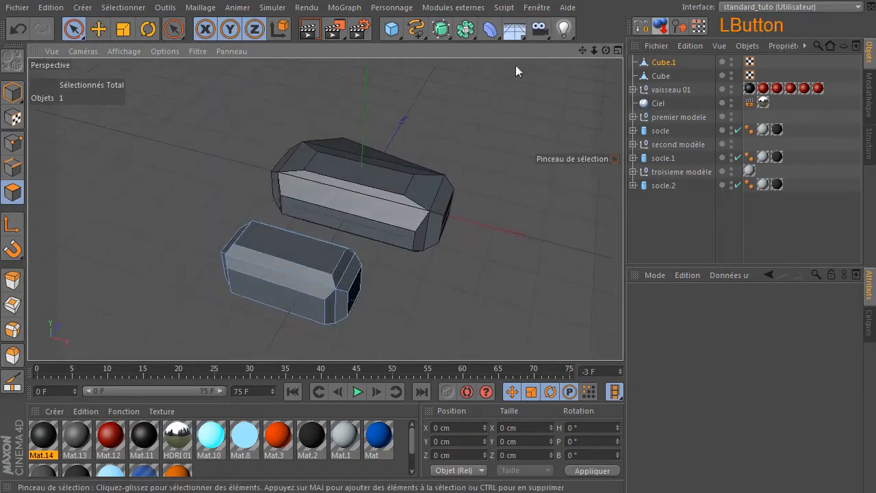
pyautogui.click(12, 142)
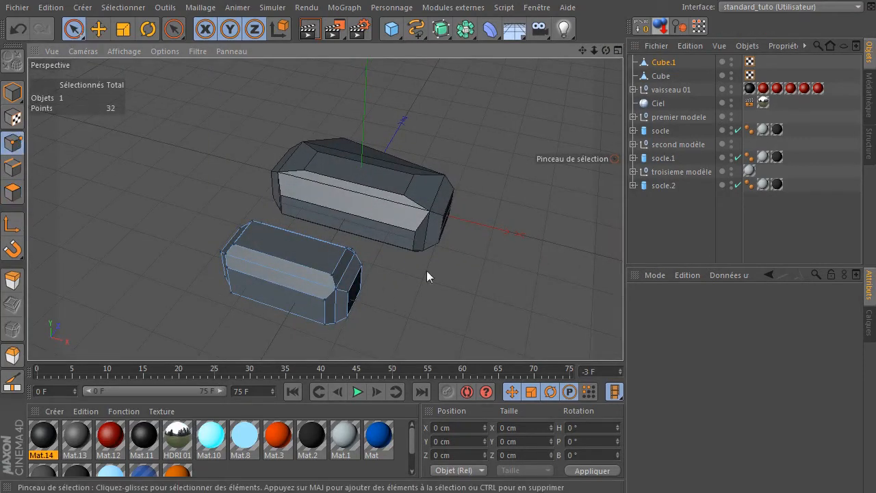
pyautogui.moveTo(605, 51); pyautogui.dragTo(588, 74)
pyautogui.press('u')
pyautogui.press('l')
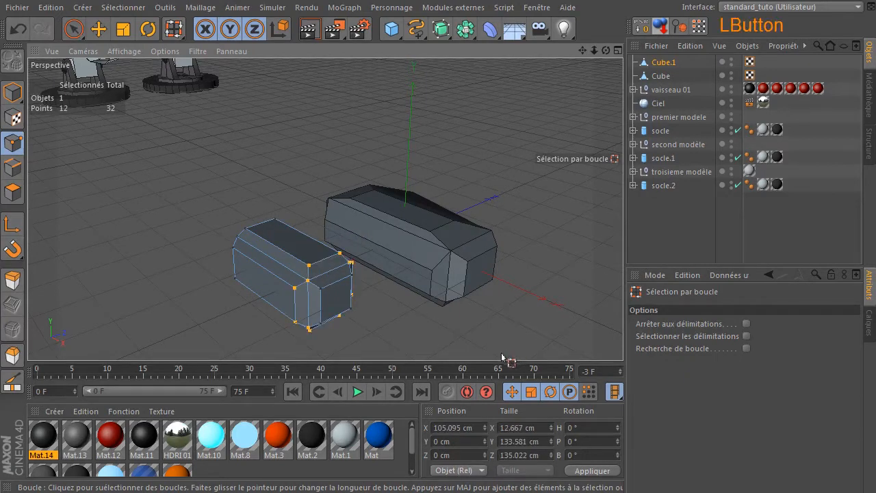
pyautogui.keyDown('shift'); pyautogui.click(334, 292); pyautogui.keyUp('shift')
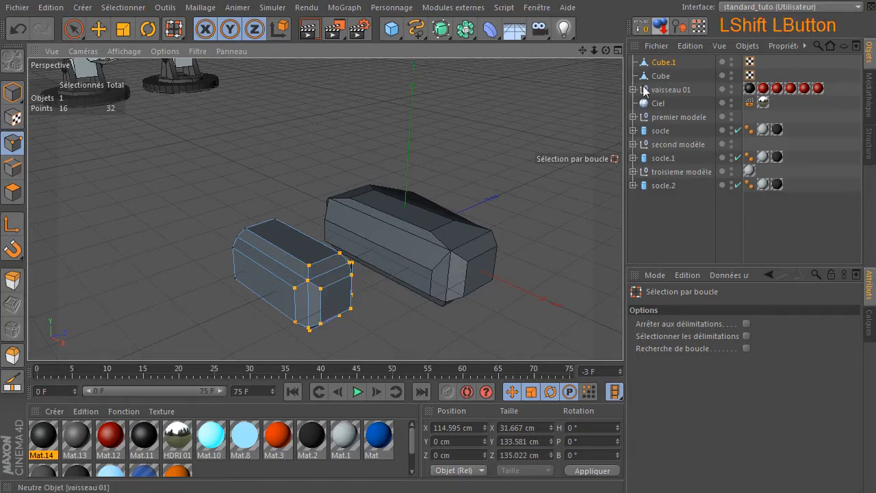
pyautogui.moveTo(606, 50)
pyautogui.mouseDown()
pyautogui.moveTo(558, 36)
pyautogui.moveTo(590, 14)
pyautogui.moveTo(603, 37)
pyautogui.mouseUp()
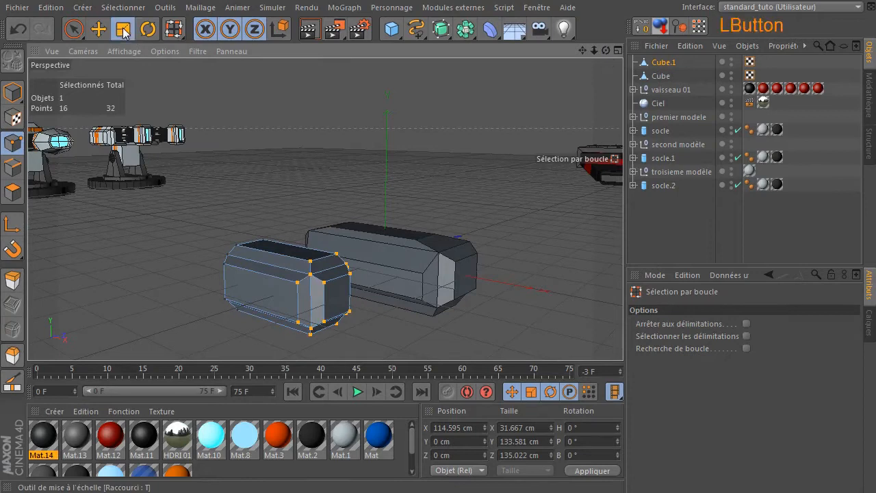
pyautogui.click(124, 31)
pyautogui.moveTo(398, 147); pyautogui.dragTo(298, 174)
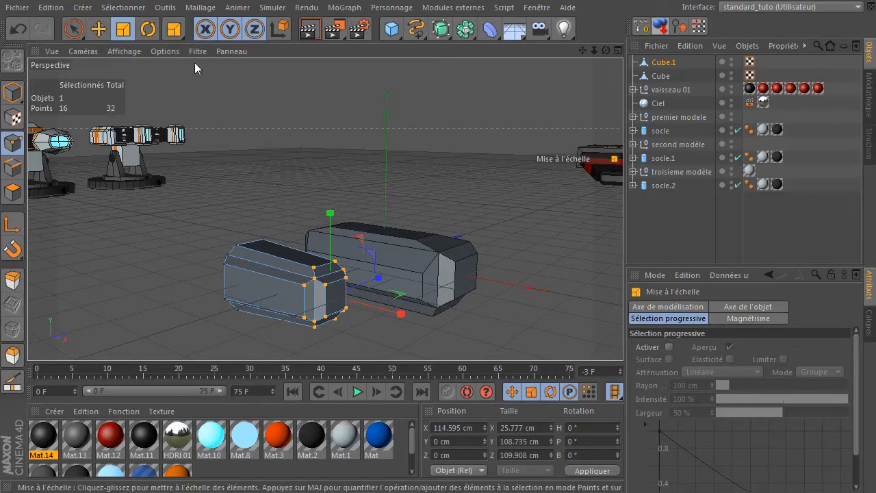
pyautogui.moveTo(453, 194); pyautogui.dragTo(431, 201)
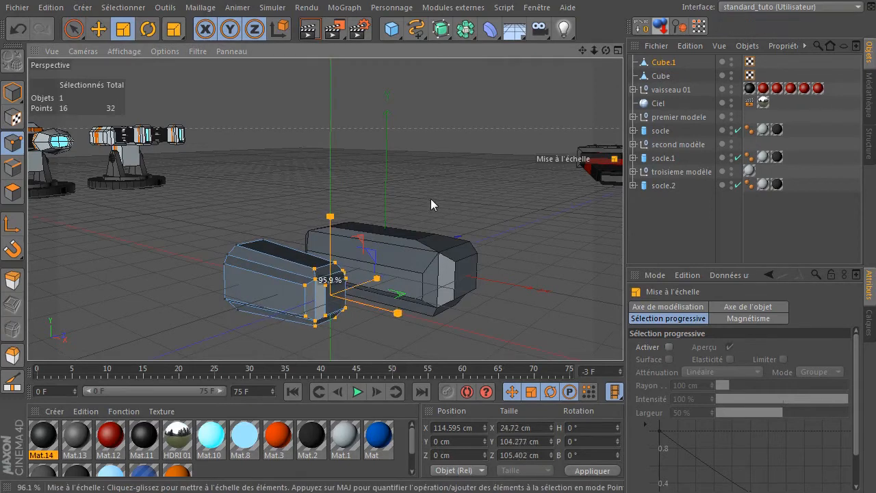
# Move the shrunken end's points slightly outward along X and deselect them.
pyautogui.click(98, 30)
pyautogui.moveTo(396, 316); pyautogui.dragTo(411, 319)
pyautogui.moveTo(605, 50); pyautogui.dragTo(588, 60)
pyautogui.click(420, 108)
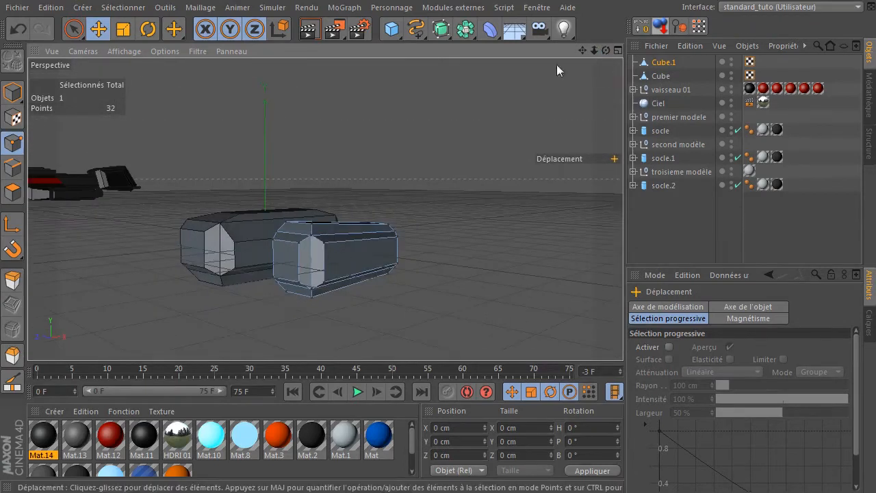
# Move the two outer corner points at the small box's -X end to about X -73 cm, Z -81 cm and scale them to about 59 cm in Y.
pyautogui.moveTo(73, 29); pyautogui.dragTo(103, 51)
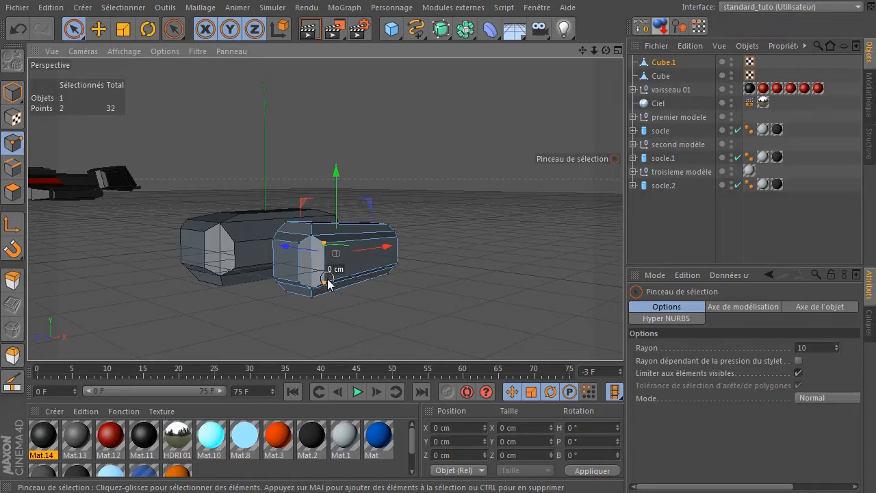
pyautogui.moveTo(369, 256)
pyautogui.mouseDown()
pyautogui.moveTo(379, 260)
pyautogui.moveTo(340, 261)
pyautogui.moveTo(341, 281)
pyautogui.mouseUp()
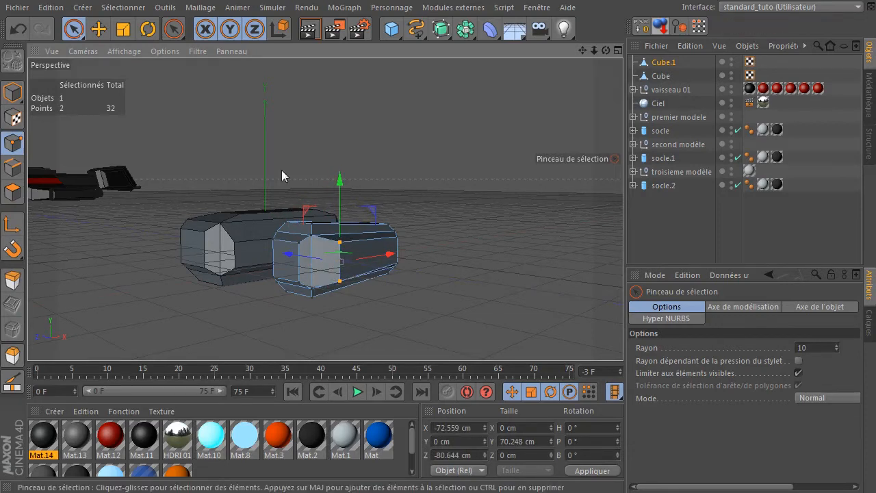
pyautogui.click(123, 29)
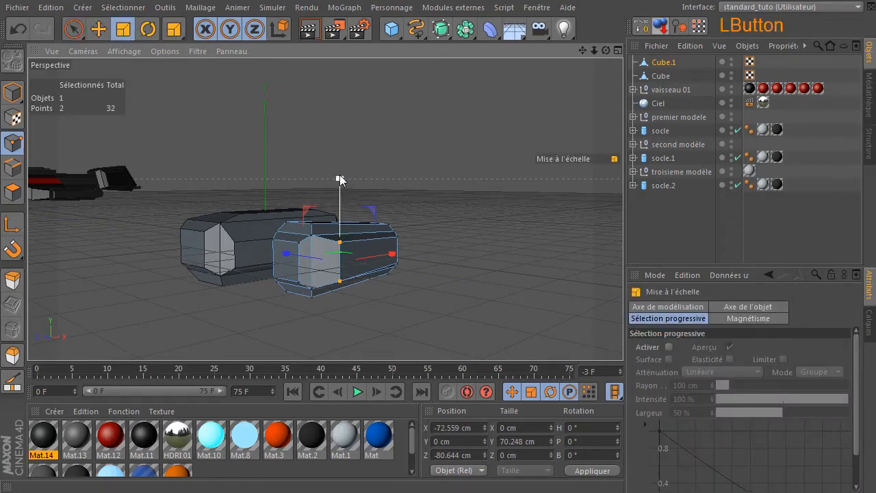
pyautogui.moveTo(342, 192); pyautogui.dragTo(341, 191)
# Select the small box's top face and shrink it to about 190 cm in X and 62 cm in Z.
pyautogui.moveTo(606, 50); pyautogui.dragTo(582, 51)
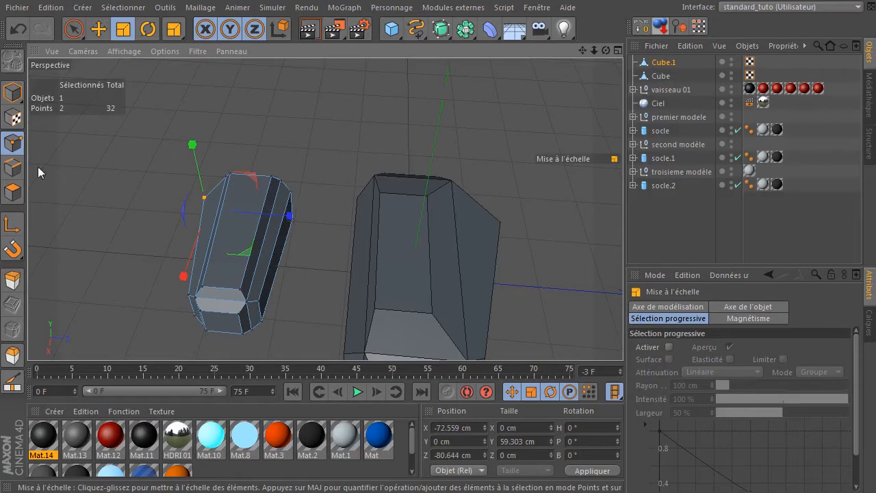
pyautogui.click(12, 193)
pyautogui.click(221, 262)
pyautogui.click(232, 248)
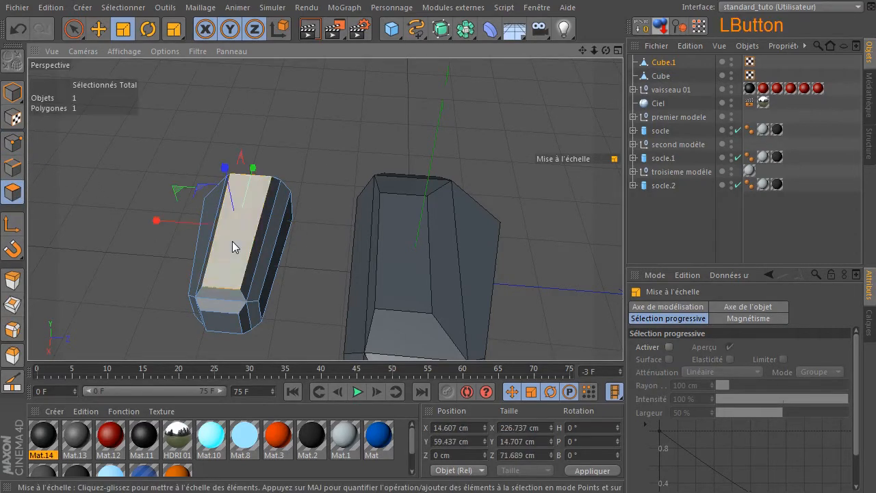
pyautogui.moveTo(156, 218); pyautogui.dragTo(169, 229)
pyautogui.moveTo(252, 168); pyautogui.dragTo(241, 182)
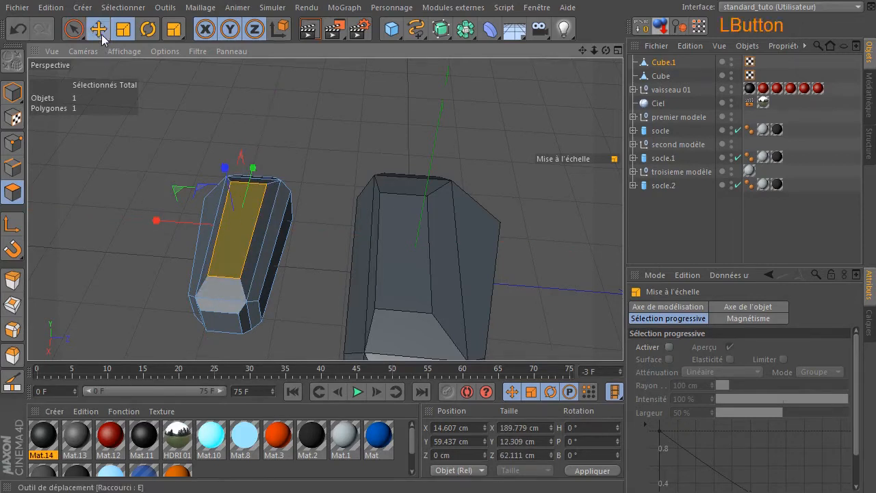
# Lower the small box's top face to about Y 53 cm and shift it to about Z 3.6 cm, deselecting it when done.
pyautogui.press('e')
pyautogui.moveTo(161, 220); pyautogui.dragTo(170, 223)
pyautogui.moveTo(227, 171); pyautogui.dragTo(228, 177)
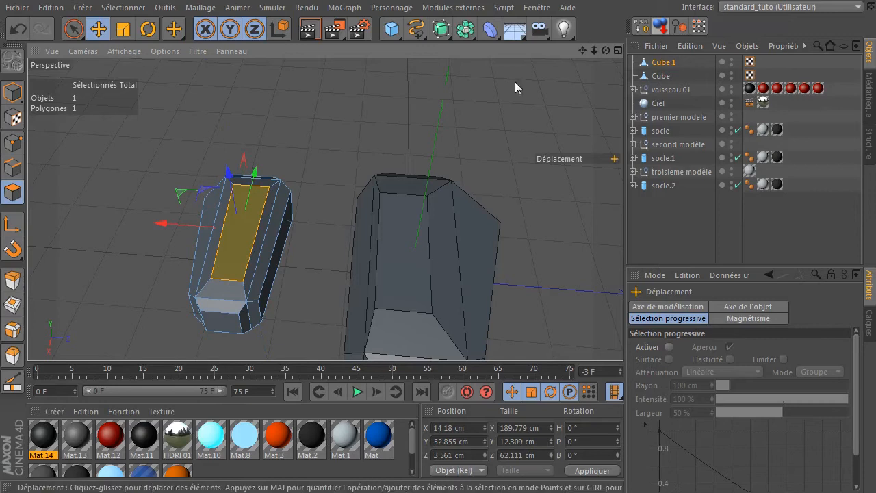
pyautogui.moveTo(606, 50)
pyautogui.mouseDown()
pyautogui.moveTo(607, 13)
pyautogui.moveTo(611, 33)
pyautogui.moveTo(781, 43)
pyautogui.moveTo(605, 51)
pyautogui.mouseUp()
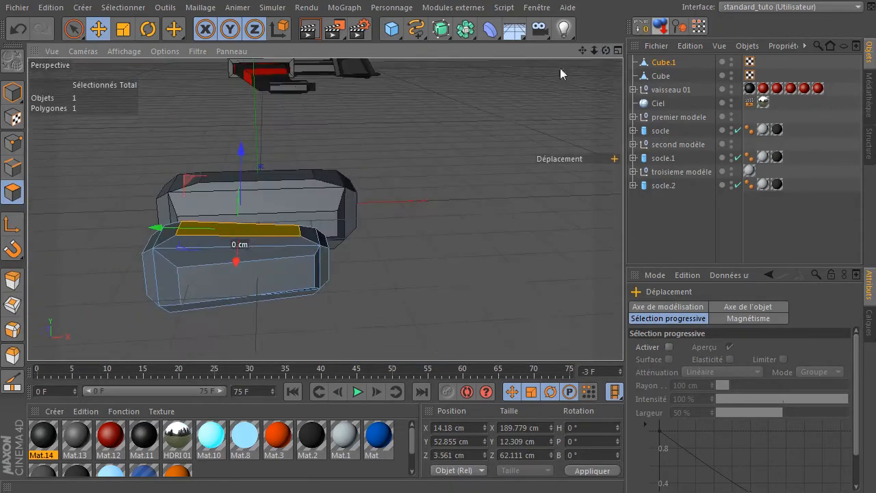
pyautogui.moveTo(163, 231); pyautogui.dragTo(156, 236)
pyautogui.click(495, 166)
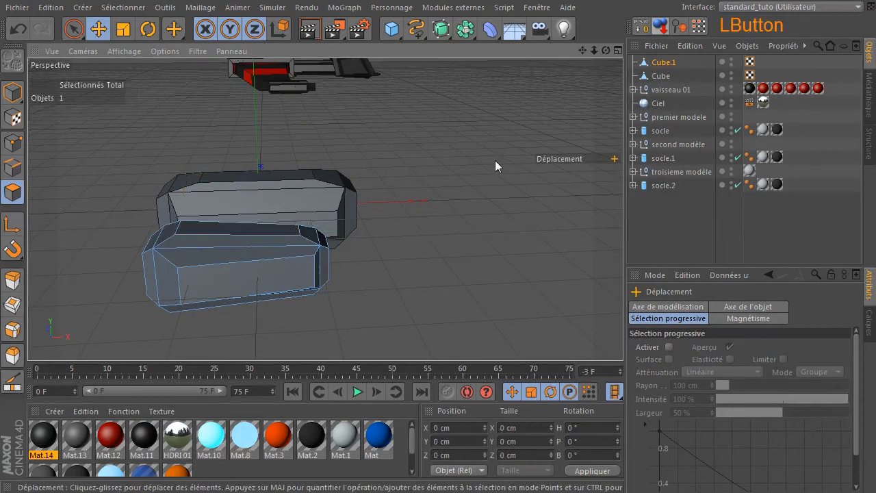
# Add a cube between the small box and the body at about Z -168 cm and convert it to an editable polygon object.
pyautogui.moveTo(606, 50); pyautogui.dragTo(486, 99)
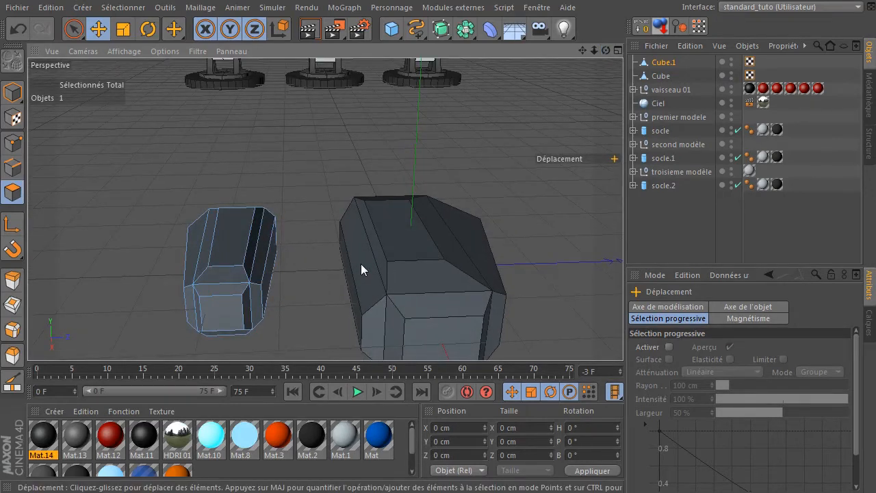
pyautogui.click(392, 29)
pyautogui.moveTo(480, 268); pyautogui.dragTo(381, 284)
pyautogui.scroll(-3, 356, 304)
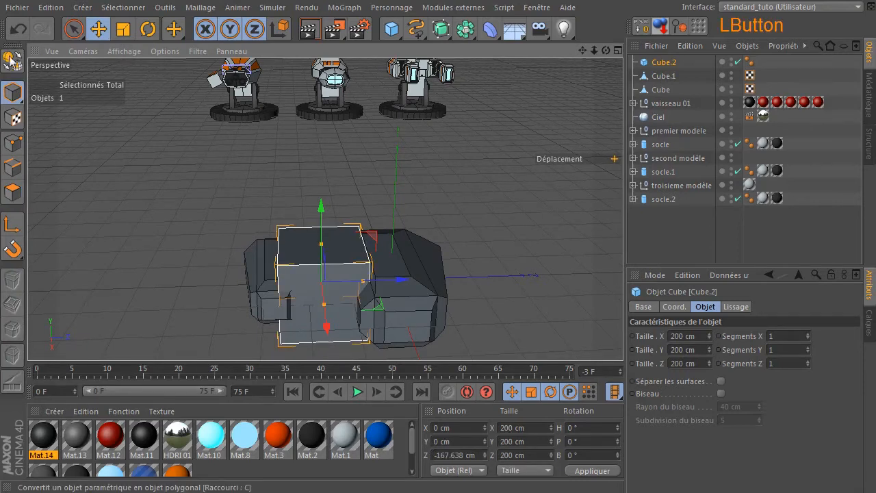
pyautogui.click(13, 60)
# Flatten the connecting cube to about 26 cm in Y and shorten it to about 104 cm in X.
pyautogui.click(125, 30)
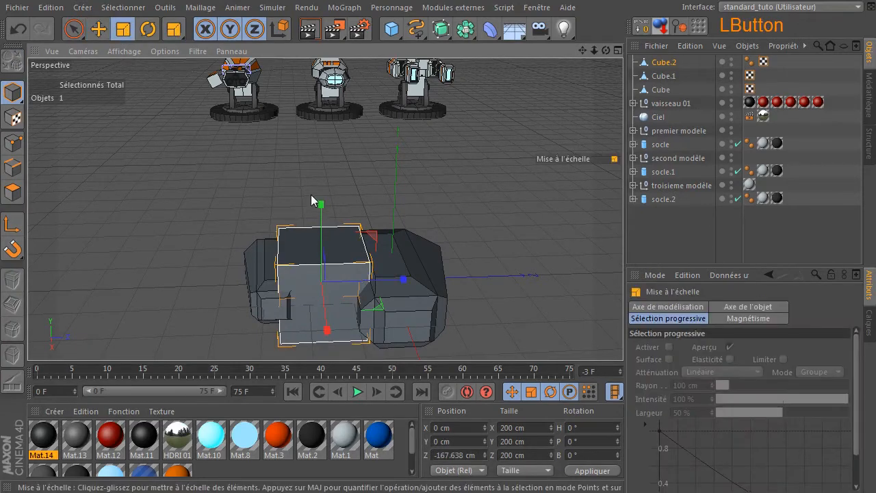
pyautogui.moveTo(322, 204); pyautogui.dragTo(319, 277)
pyautogui.moveTo(327, 331); pyautogui.dragTo(321, 313)
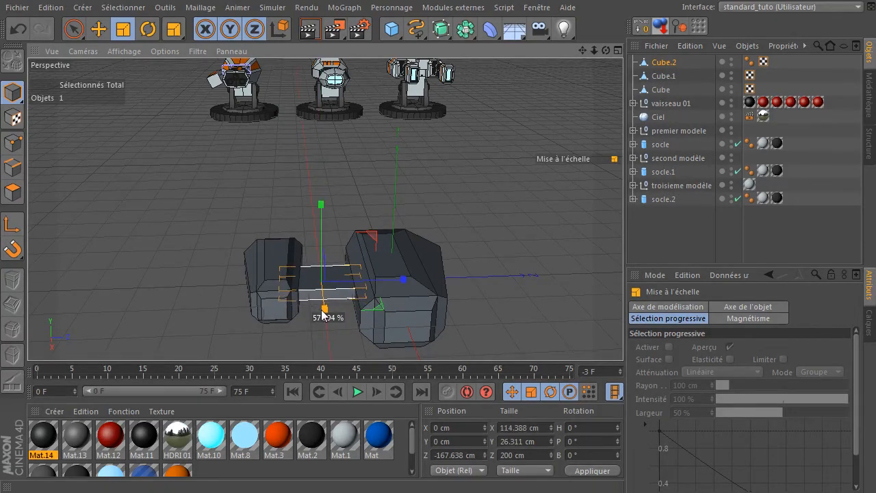
pyautogui.moveTo(605, 51); pyautogui.dragTo(614, 130)
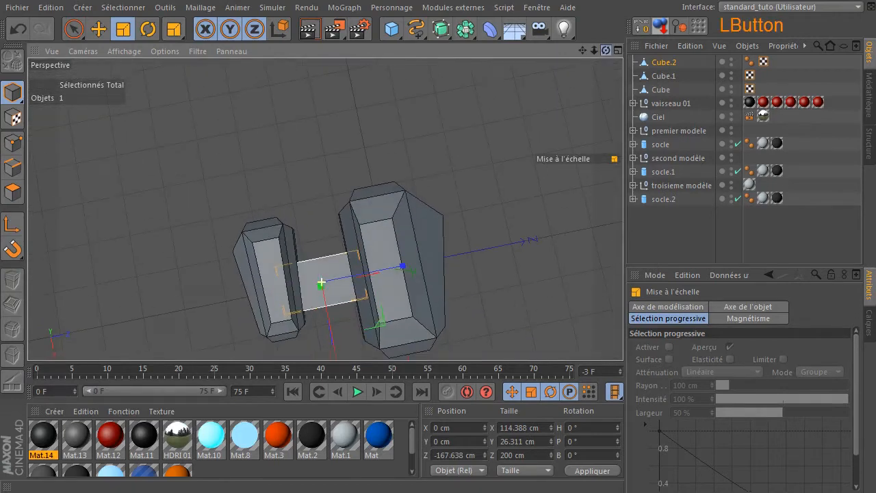
pyautogui.moveTo(334, 344); pyautogui.dragTo(341, 323)
# Move the connecting piece along X to about -53 cm and check its fit between the two hulls.
pyautogui.click(99, 28)
pyautogui.moveTo(606, 50); pyautogui.dragTo(597, 73)
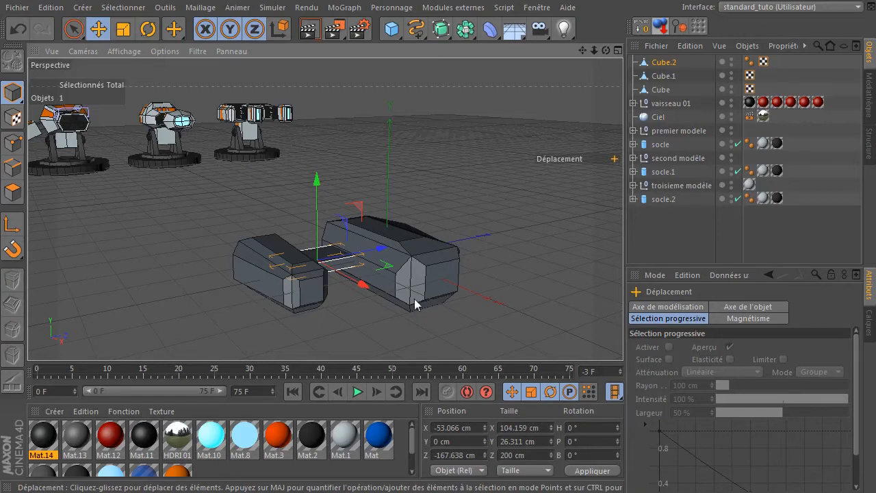
pyautogui.click(500, 203)
pyautogui.moveTo(605, 55); pyautogui.dragTo(576, 101)
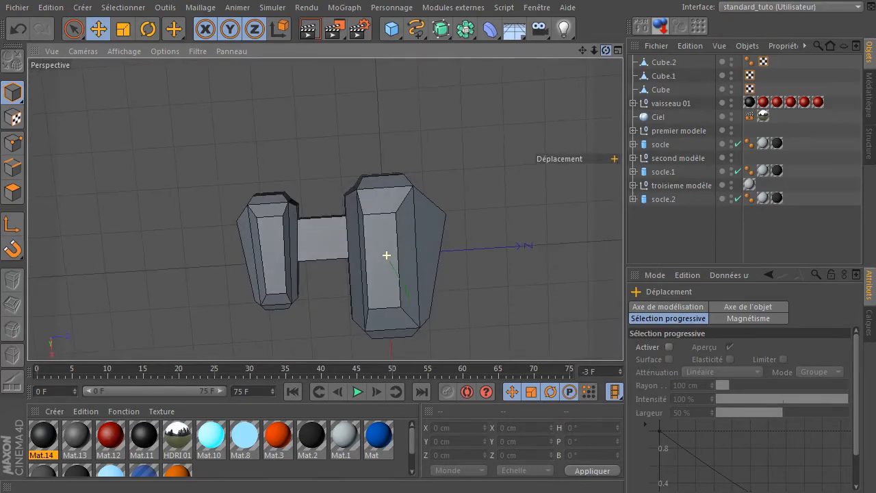
pyautogui.moveTo(576, 101); pyautogui.dragTo(579, 83)
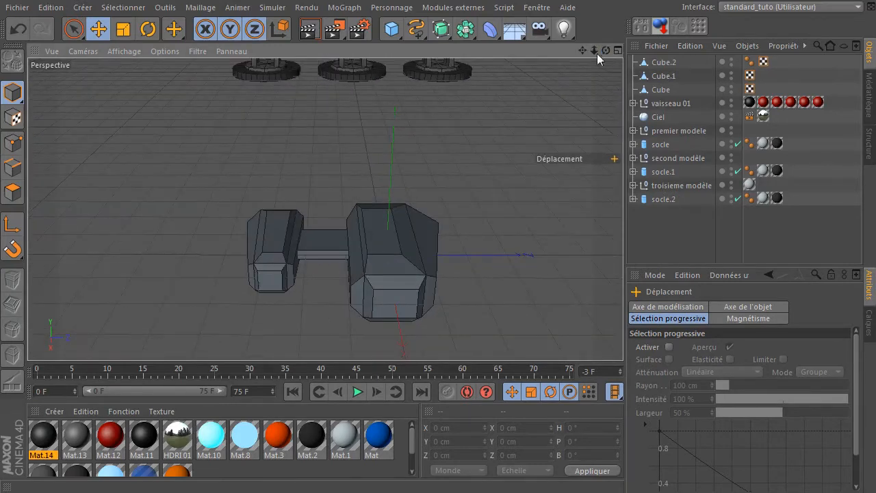
# Select the connecting piece together with the small box and move both closer to the body along Z.
pyautogui.click(322, 246)
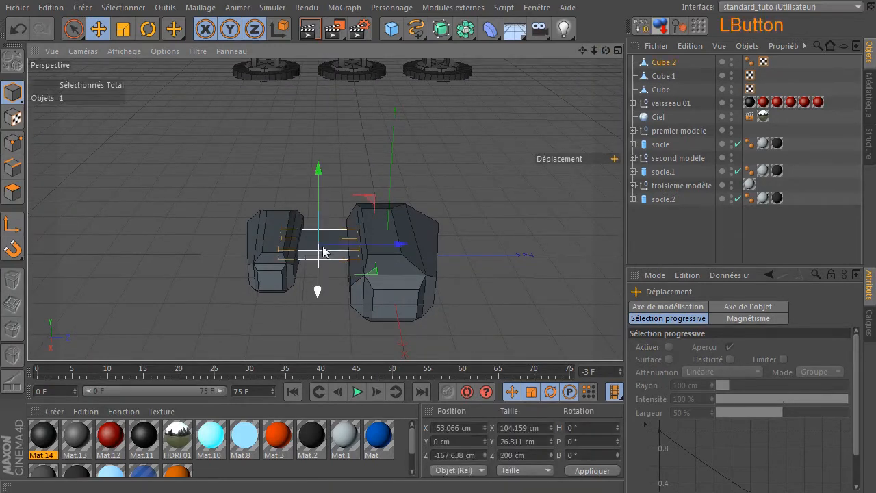
pyautogui.keyDown('shift'); pyautogui.click(273, 243); pyautogui.keyUp('shift')
pyautogui.moveTo(397, 244); pyautogui.dragTo(418, 249)
pyautogui.click(597, 143)
pyautogui.moveTo(606, 55)
pyautogui.mouseDown()
pyautogui.moveTo(625, 61)
pyautogui.moveTo(613, 68)
pyautogui.moveTo(611, 57)
pyautogui.moveTo(622, 69)
pyautogui.moveTo(618, 52)
pyautogui.moveTo(604, 59)
pyautogui.moveTo(590, 51)
pyautogui.moveTo(601, 46)
pyautogui.moveTo(594, 66)
pyautogui.moveTo(622, 52)
pyautogui.mouseUp()
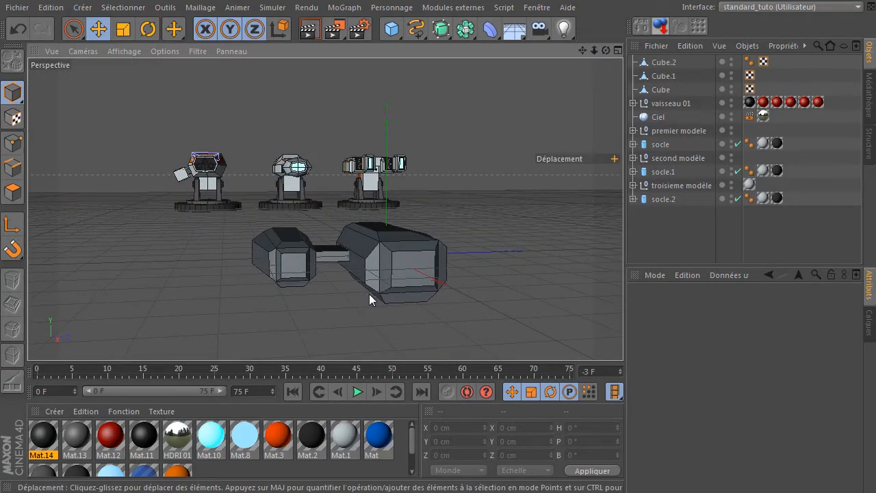
# Select the body's two front corner points on the pod-facing side and move them back along X to about 62 cm.
pyautogui.scroll(4, 370, 299)
pyautogui.moveTo(605, 51); pyautogui.dragTo(645, 96)
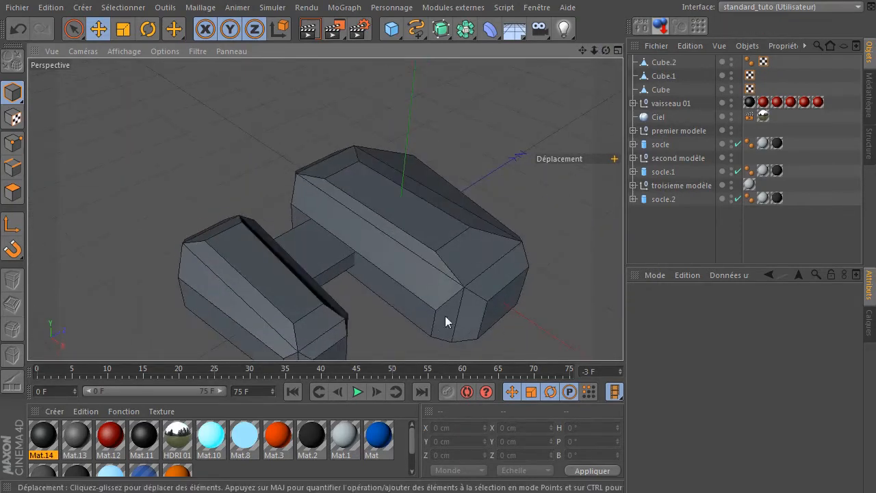
pyautogui.click(73, 29)
pyautogui.click(12, 143)
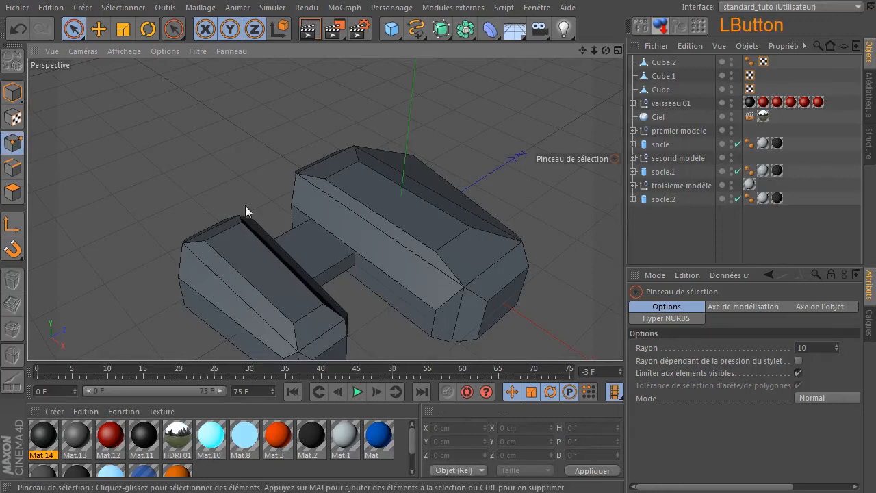
pyautogui.click(12, 93)
pyautogui.click(413, 220)
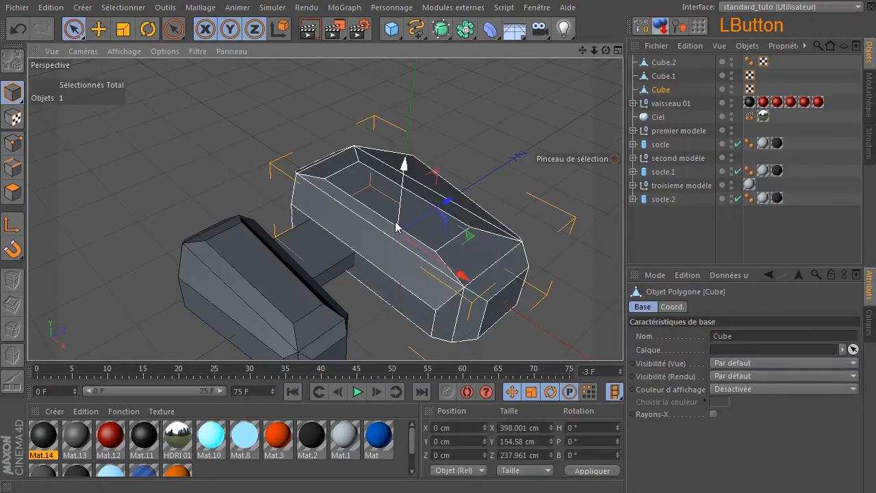
pyautogui.click(13, 145)
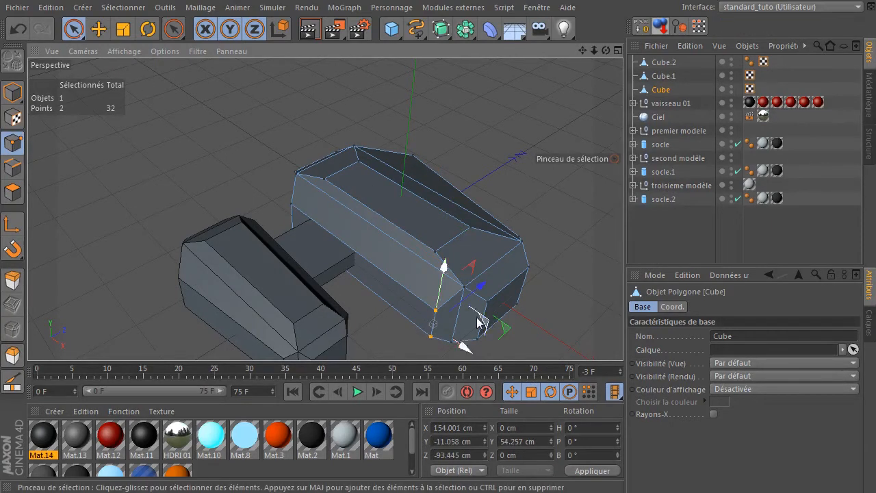
pyautogui.moveTo(465, 348); pyautogui.dragTo(402, 323)
# Scale the two selected side points closer together in Y, to about 36 cm apart.
pyautogui.click(123, 29)
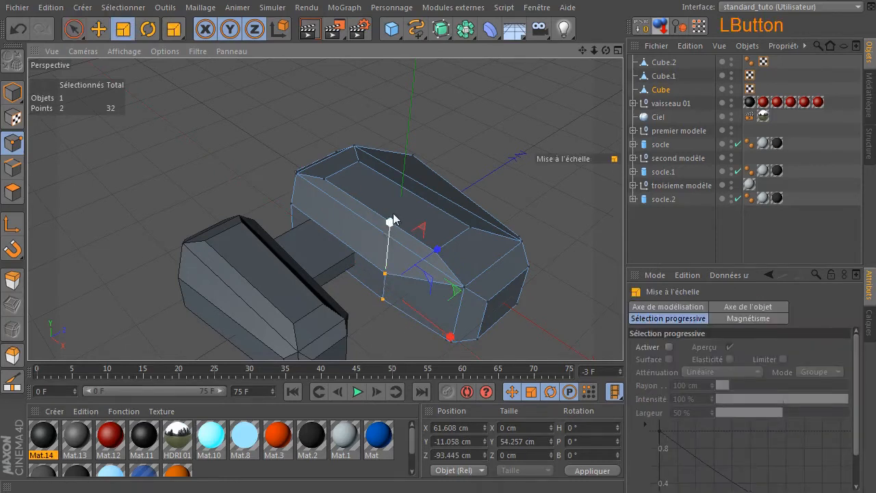
pyautogui.moveTo(390, 227); pyautogui.dragTo(389, 237)
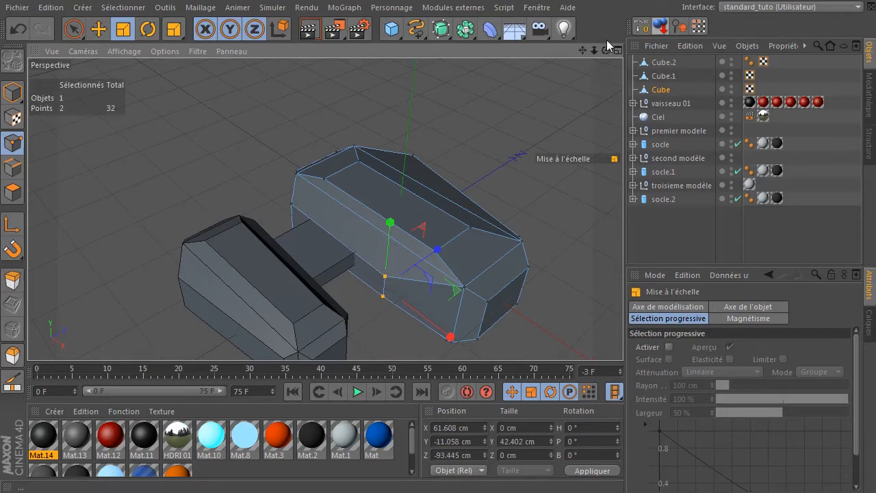
pyautogui.moveTo(607, 50); pyautogui.dragTo(585, 71)
pyautogui.moveTo(385, 204); pyautogui.dragTo(386, 220)
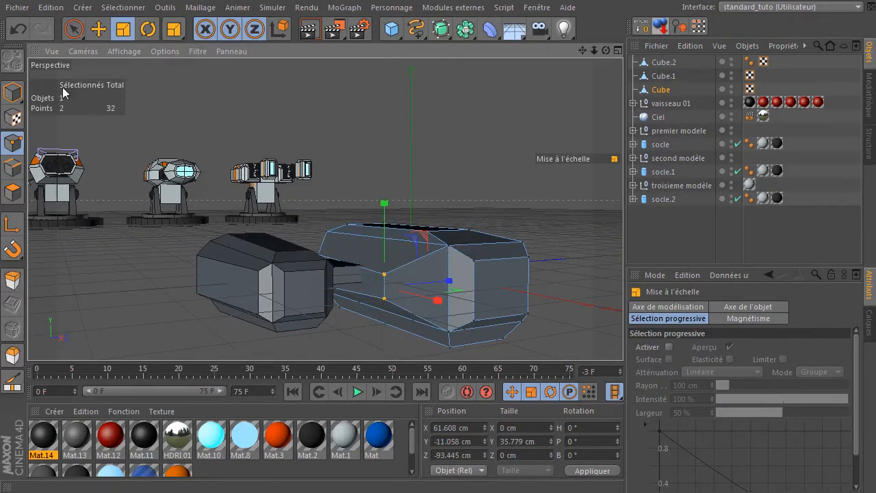
# Raise the whole body along Y to about 10 cm and deselect it.
pyautogui.click(72, 32)
pyautogui.click(12, 91)
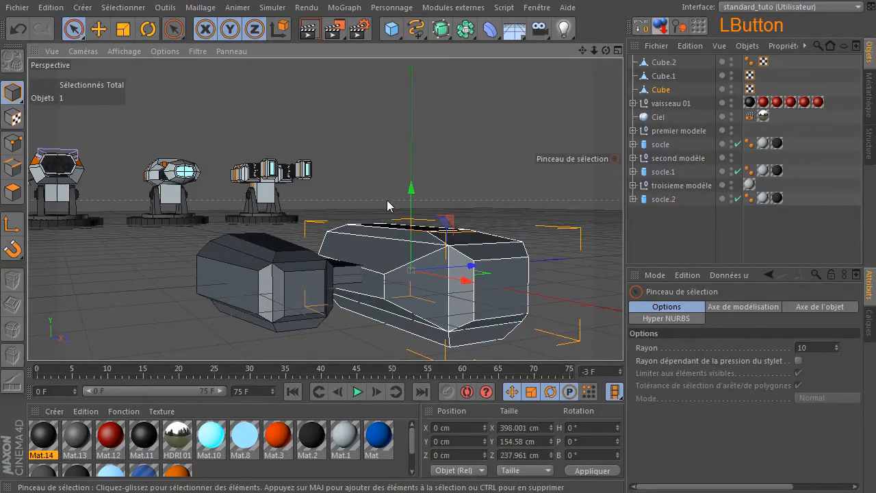
pyautogui.moveTo(411, 198); pyautogui.dragTo(412, 193)
pyautogui.click(522, 151)
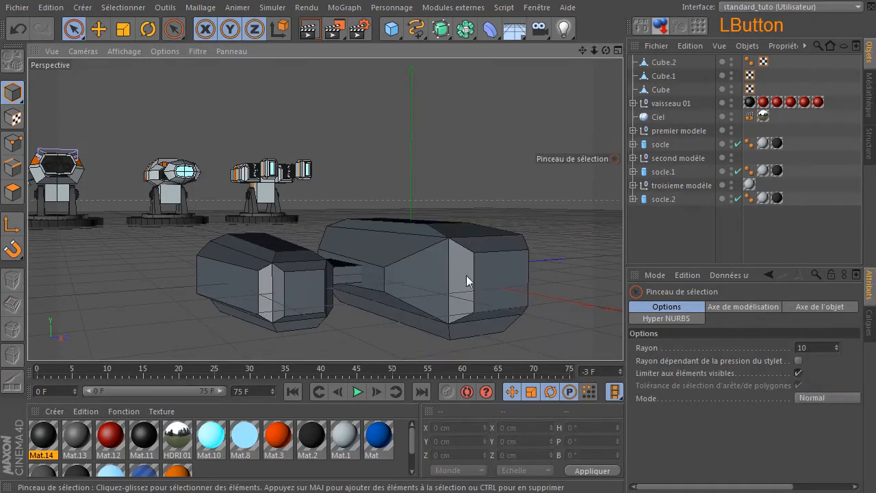
# Select the body's front face, push it forward along X to about 253 cm, and scale it.
pyautogui.moveTo(607, 50); pyautogui.dragTo(403, 206)
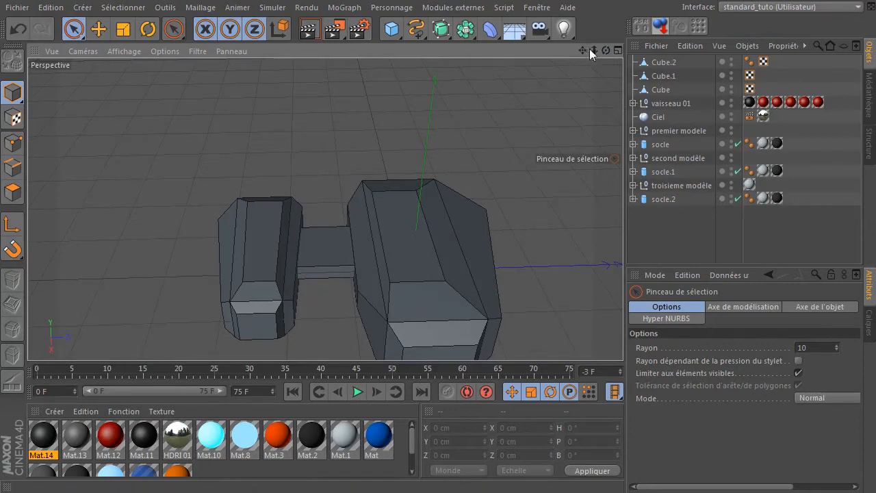
pyautogui.moveTo(595, 50); pyautogui.dragTo(593, 59)
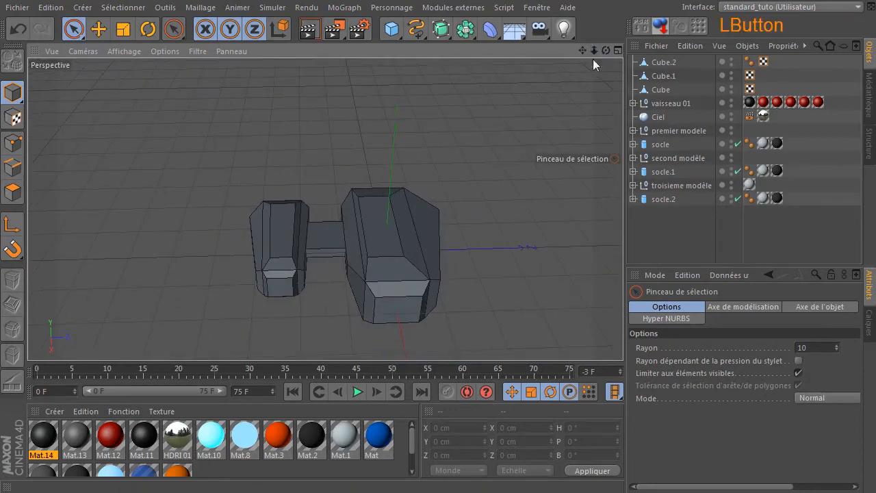
pyautogui.click(401, 308)
pyautogui.click(12, 192)
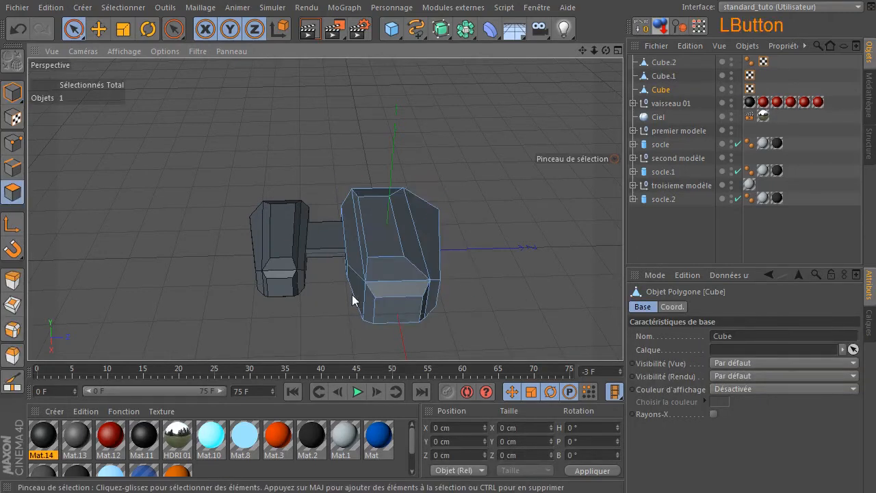
pyautogui.click(405, 309)
pyautogui.moveTo(607, 50); pyautogui.dragTo(503, 305)
pyautogui.click(123, 29)
pyautogui.moveTo(415, 108); pyautogui.dragTo(496, 141)
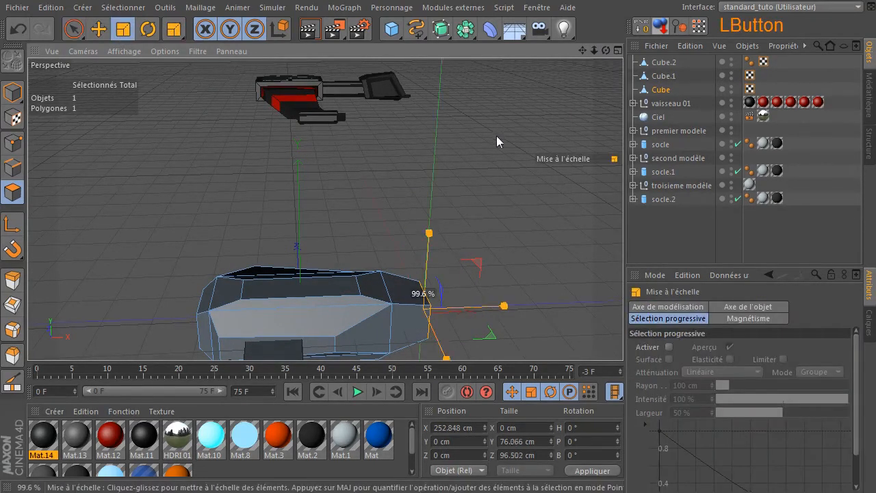
pyautogui.click(76, 32)
pyautogui.click(395, 176)
# Add a cube, scale it uniformly to about 41 cm, and convert it to an editable polygon object.
pyautogui.moveTo(606, 50); pyautogui.dragTo(445, 21)
pyautogui.moveTo(300, 315); pyautogui.dragTo(602, 56)
pyautogui.click(343, 222)
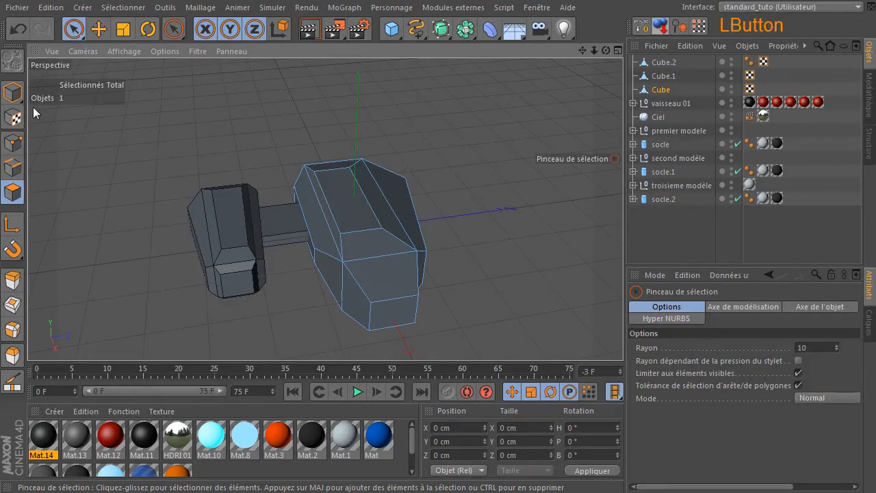
pyautogui.click(13, 92)
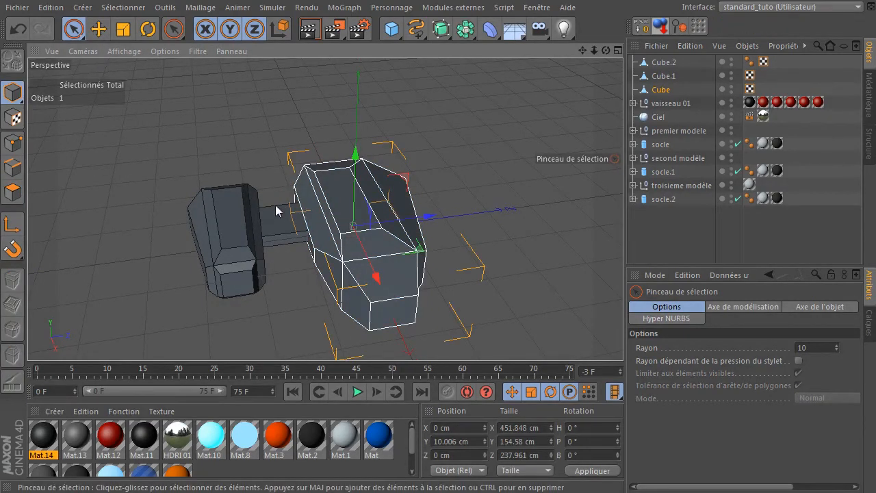
pyautogui.click(391, 28)
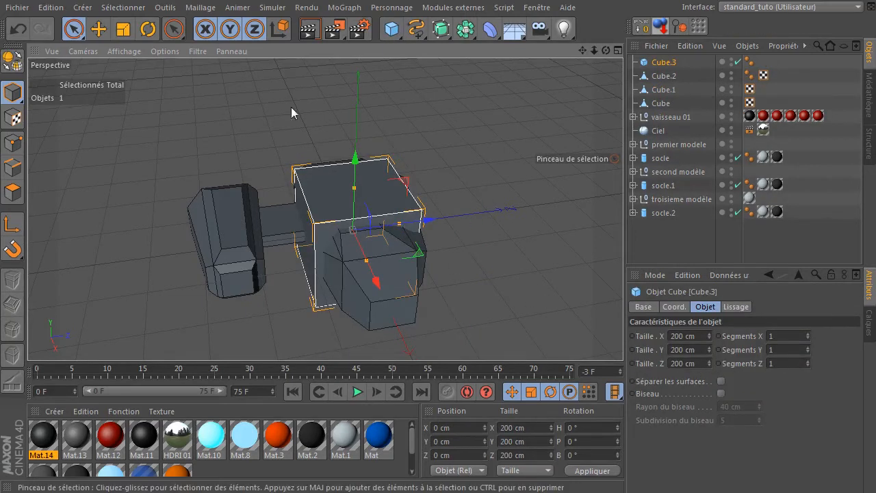
pyautogui.click(123, 30)
pyautogui.moveTo(491, 169); pyautogui.dragTo(67, 219)
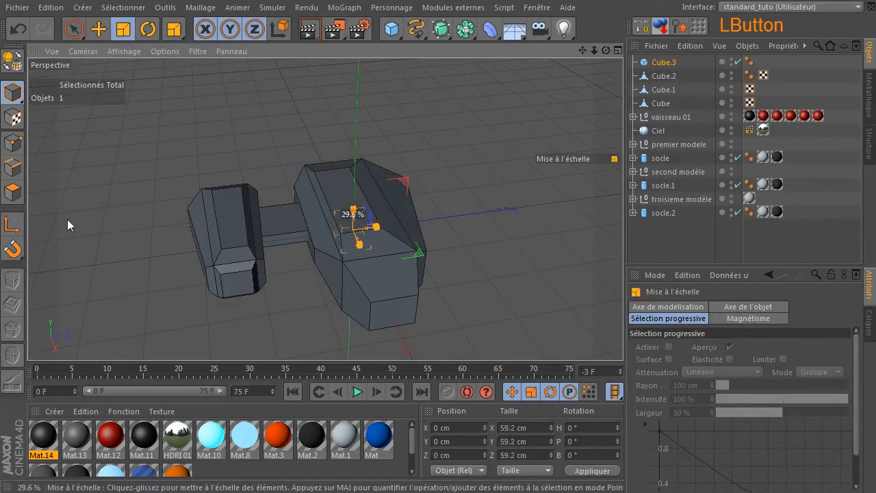
pyautogui.click(13, 61)
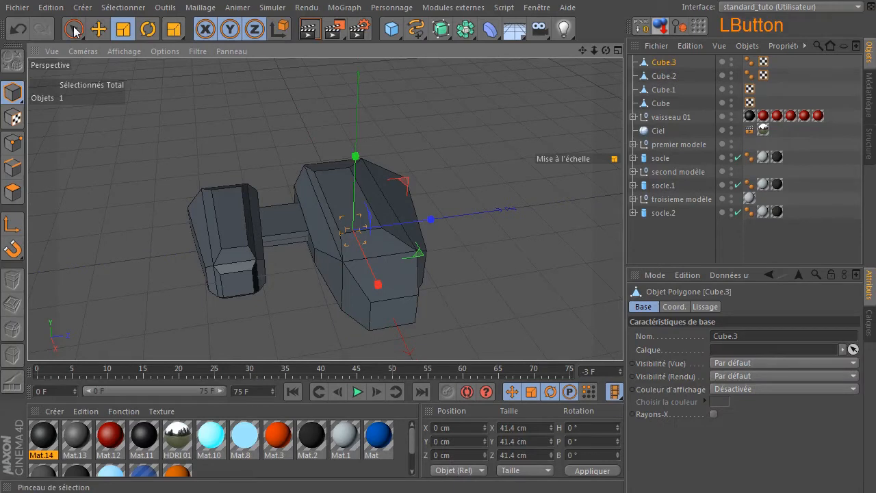
# Move the small cube onto the connecting strut at about Z -123 cm and flatten it to about 24 cm in Y.
pyautogui.click(98, 31)
pyautogui.moveTo(427, 225); pyautogui.dragTo(375, 226)
pyautogui.moveTo(290, 167); pyautogui.dragTo(303, 205)
pyautogui.scroll(5, 304, 206)
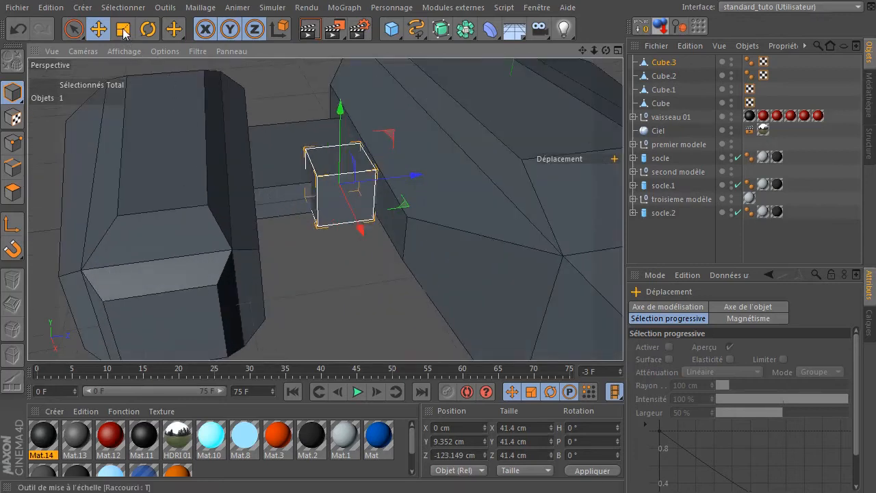
pyautogui.press('t')
pyautogui.moveTo(348, 111); pyautogui.dragTo(336, 130)
# Position the small block at about X -15 cm and Y 4.4 cm, and narrow it to about 28 cm in Z.
pyautogui.click(98, 28)
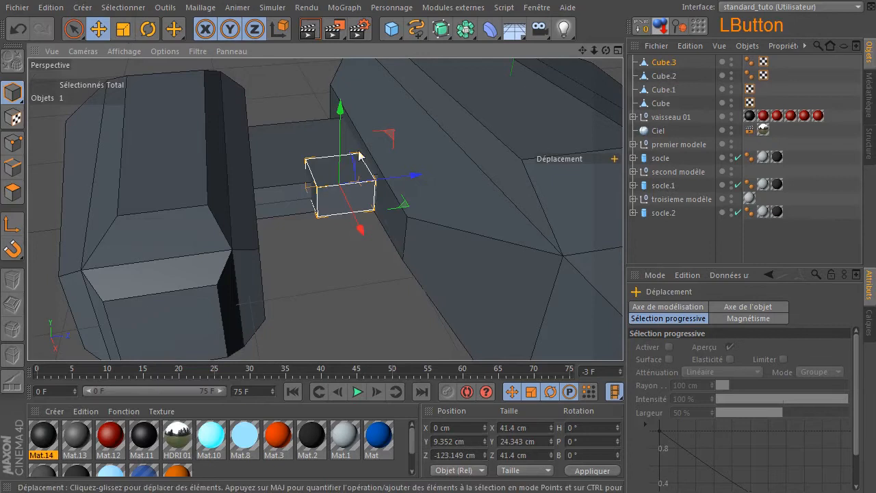
pyautogui.moveTo(358, 226); pyautogui.dragTo(337, 222)
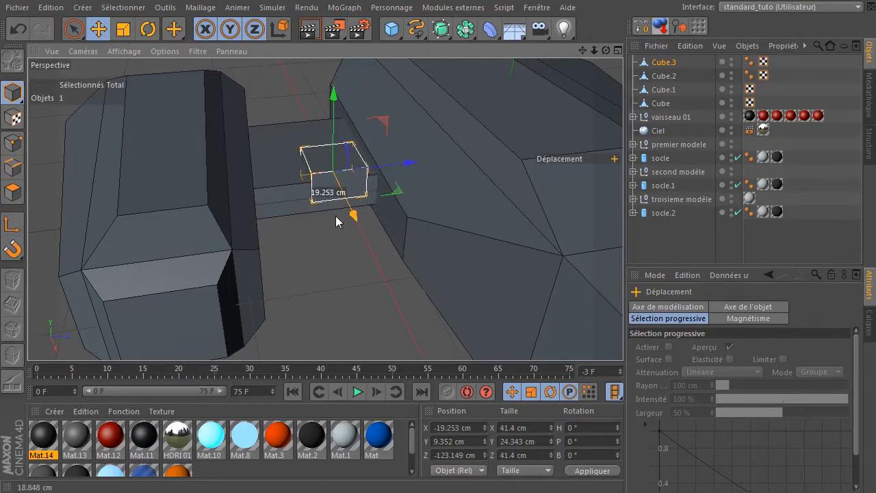
pyautogui.moveTo(334, 96); pyautogui.dragTo(341, 115)
pyautogui.moveTo(352, 221); pyautogui.dragTo(360, 231)
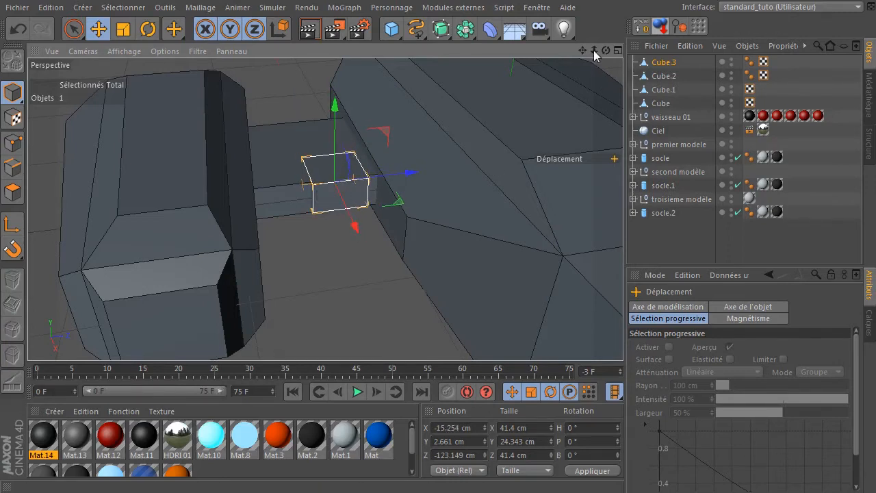
pyautogui.moveTo(605, 55); pyautogui.dragTo(565, 70)
pyautogui.moveTo(334, 182); pyautogui.dragTo(336, 114)
pyautogui.press('t')
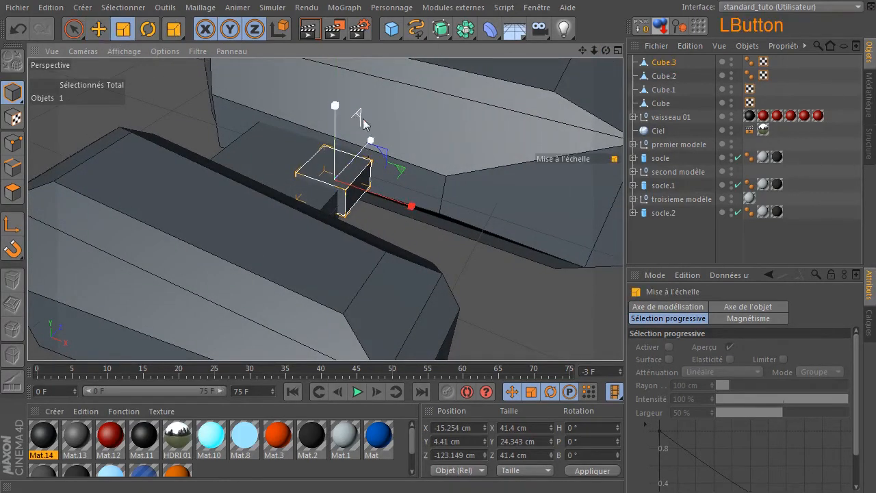
pyautogui.moveTo(371, 141); pyautogui.dragTo(361, 153)
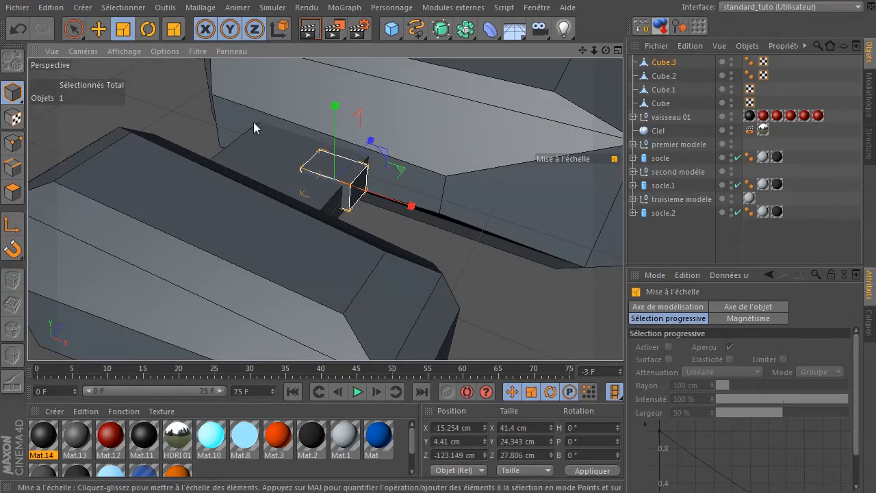
# Duplicate the block along Z to about -163 cm, and duplicate that copy along X to about -92 cm.
pyautogui.click(98, 29)
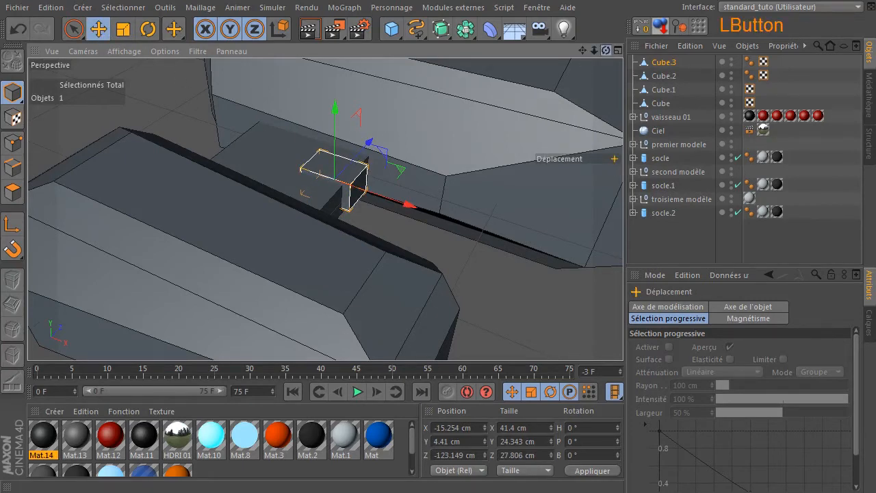
pyautogui.moveTo(605, 50); pyautogui.dragTo(593, 71)
pyautogui.keyDown('ctrl'); pyautogui.moveTo(403, 170); pyautogui.dragTo(354, 192); pyautogui.keyUp('ctrl')
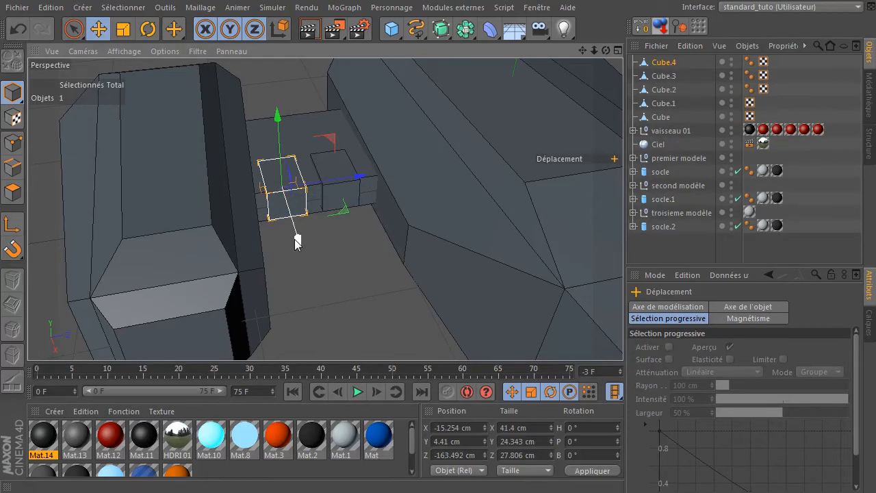
pyautogui.keyDown('ctrl'); pyautogui.moveTo(296, 241); pyautogui.dragTo(279, 180); pyautogui.keyUp('ctrl')
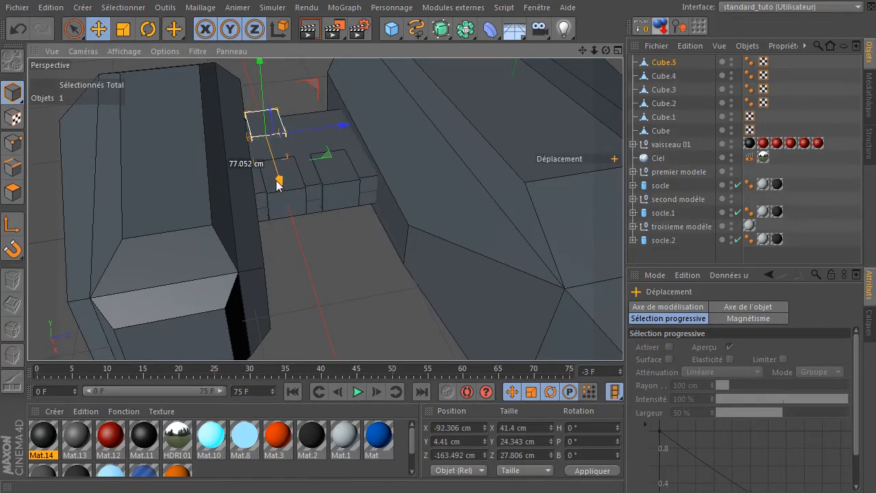
# Move the newest block to about Z -139 cm and widen it to about 57 cm in Z.
pyautogui.moveTo(607, 50); pyautogui.dragTo(833, 51)
pyautogui.moveTo(193, 155); pyautogui.dragTo(55, 169)
pyautogui.click(123, 29)
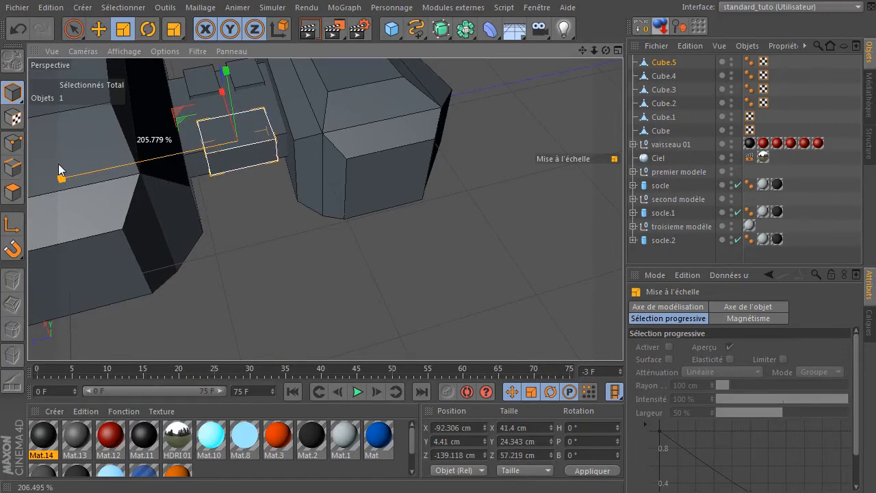
pyautogui.click(74, 29)
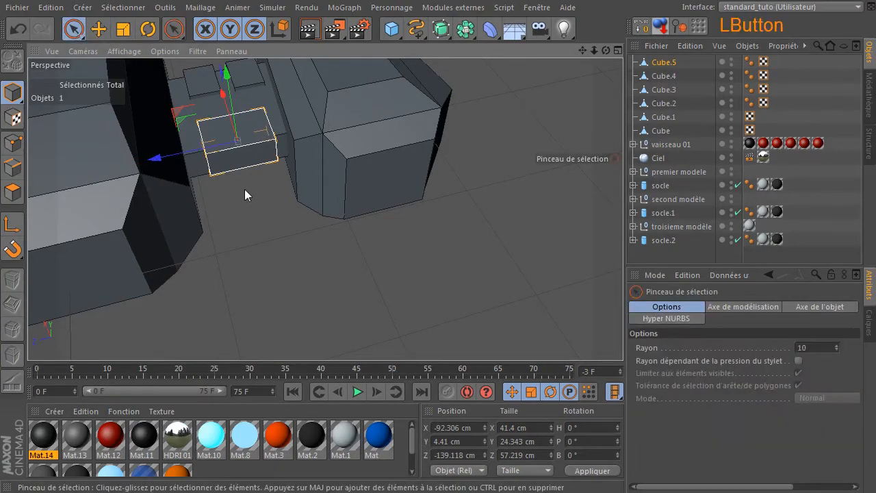
pyautogui.click(196, 154)
# Duplicate a small strut block onto the top of the side pod at about X -70, Y 53 and Z -242 cm.
pyautogui.moveTo(581, 50); pyautogui.dragTo(534, 113)
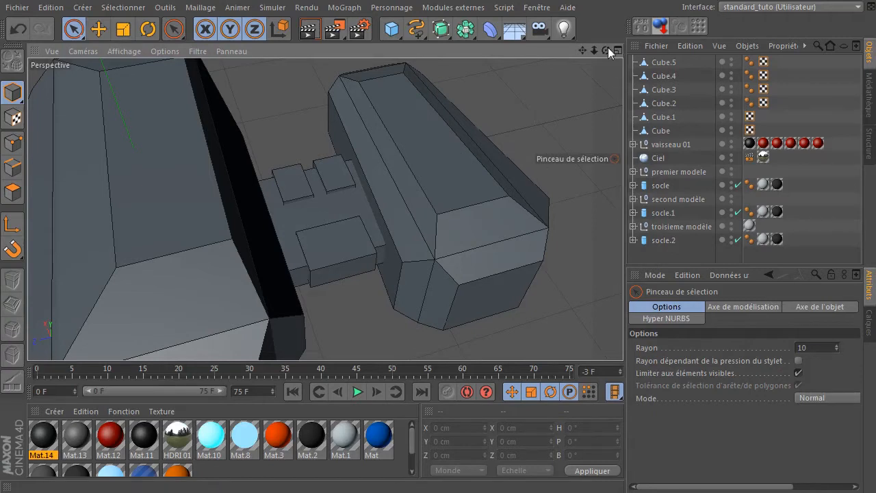
pyautogui.moveTo(607, 50); pyautogui.dragTo(297, 252)
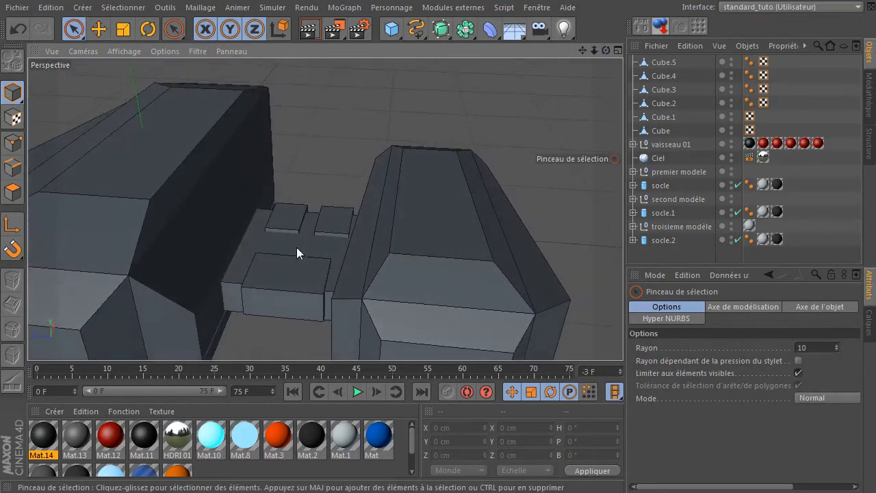
pyautogui.click(281, 281)
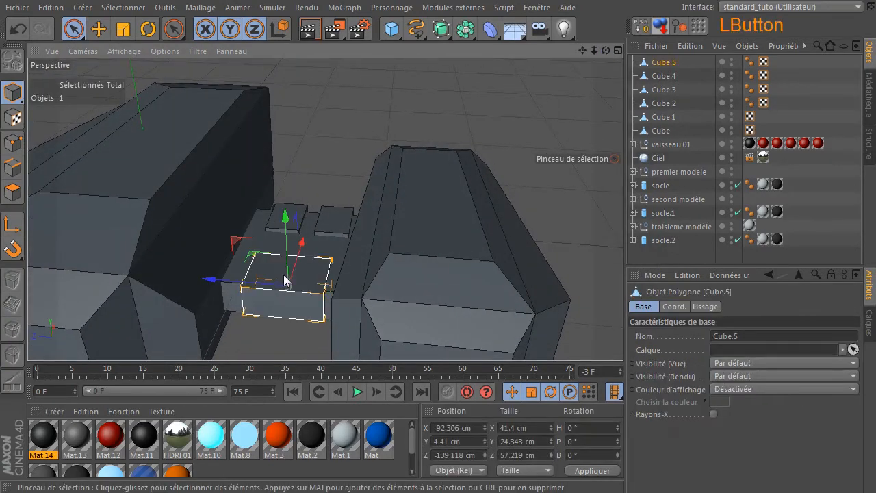
pyautogui.click(333, 220)
pyautogui.keyDown('ctrl'); pyautogui.moveTo(283, 186); pyautogui.dragTo(394, 134); pyautogui.keyUp('ctrl')
pyautogui.moveTo(606, 51); pyautogui.dragTo(421, 192)
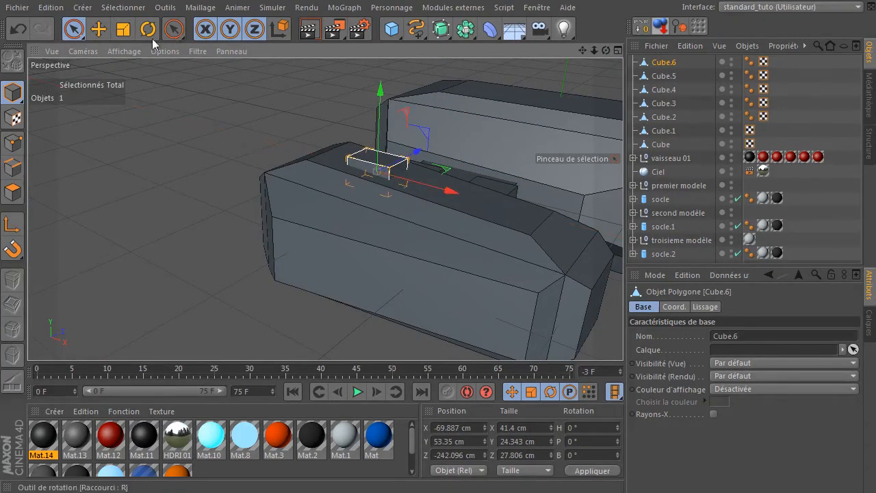
# Taper the block on the side pod by narrowing its two front upper points to about 17 cm in Z and extending them to X 46 cm.
pyautogui.click(123, 30)
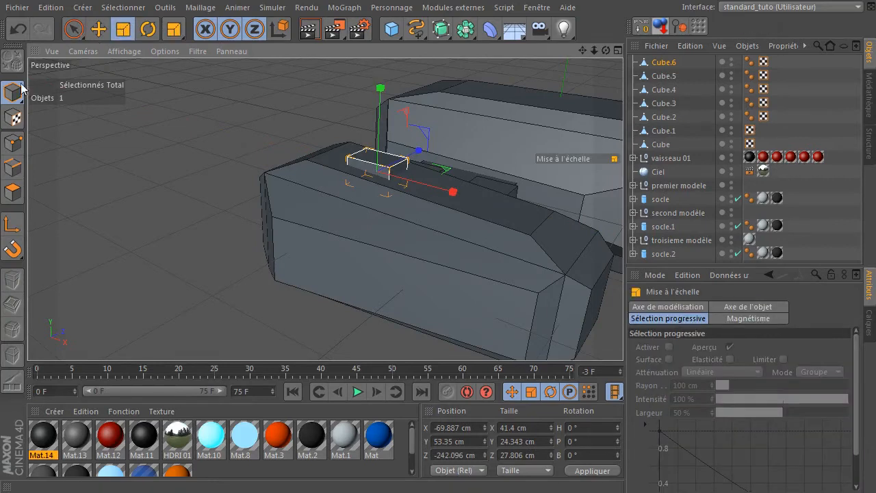
pyautogui.click(12, 139)
pyautogui.click(74, 29)
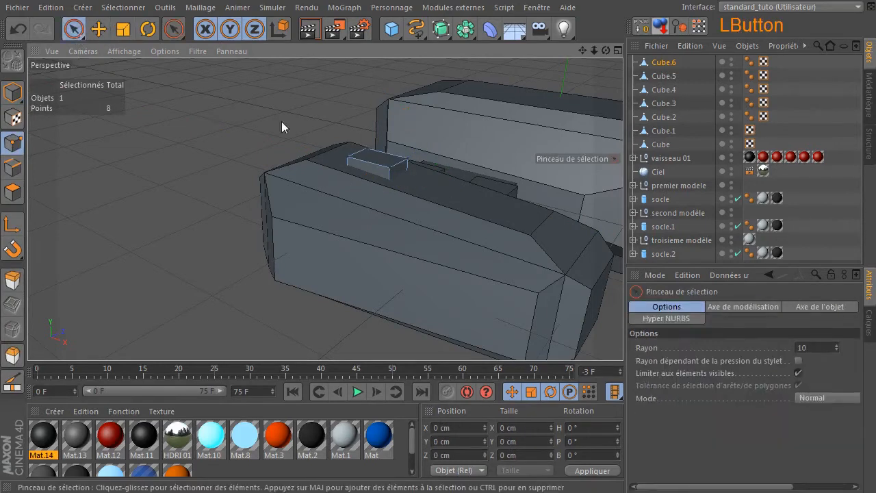
pyautogui.moveTo(606, 50); pyautogui.dragTo(374, 177)
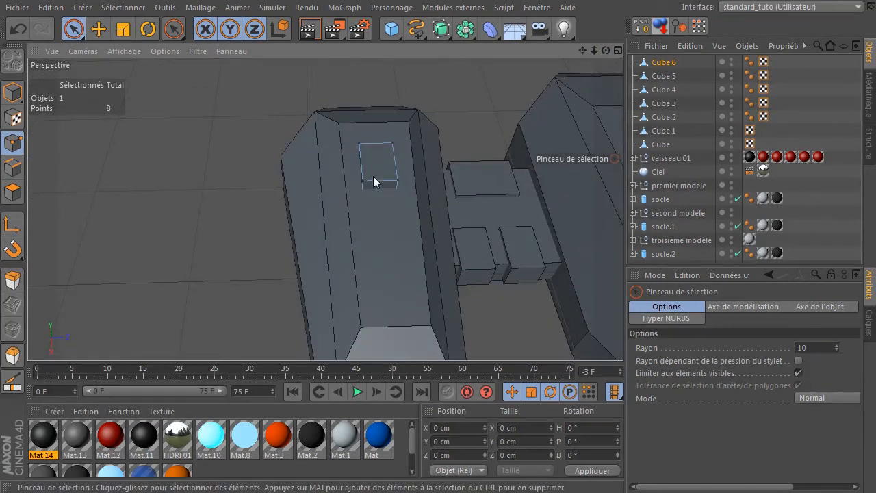
pyautogui.click(119, 32)
pyautogui.moveTo(458, 179); pyautogui.dragTo(428, 187)
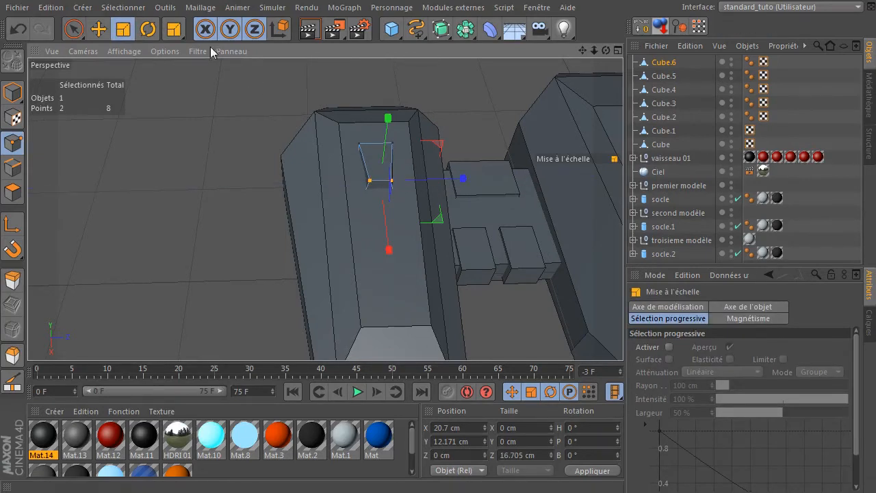
pyautogui.click(97, 29)
pyautogui.moveTo(380, 246); pyautogui.dragTo(398, 272)
# Remove the smoothing tag from the tapered block and lower its front upper points to about Y 4.6 cm.
pyautogui.click(748, 63)
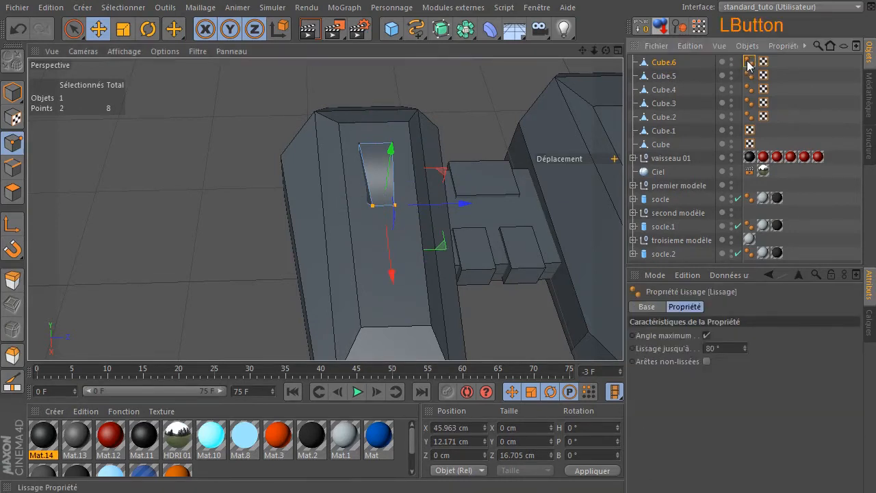
pyautogui.press('Delete')
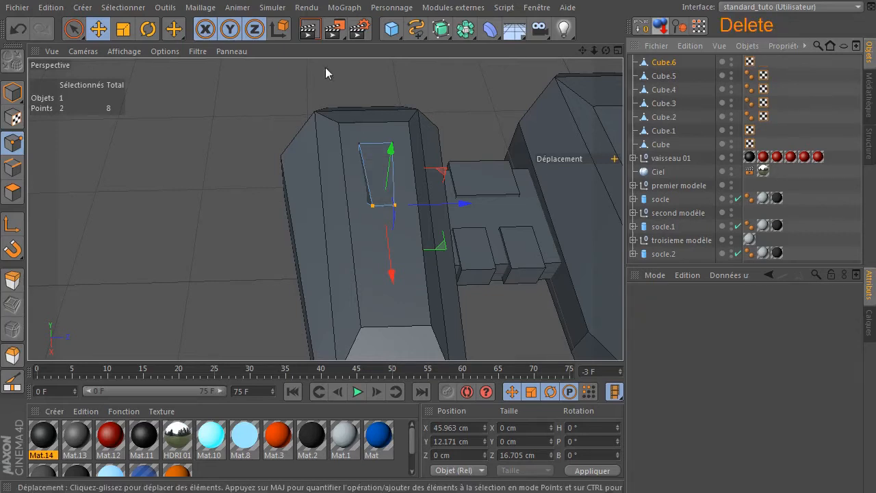
pyautogui.moveTo(608, 50); pyautogui.dragTo(479, 94)
pyautogui.moveTo(388, 128); pyautogui.dragTo(392, 139)
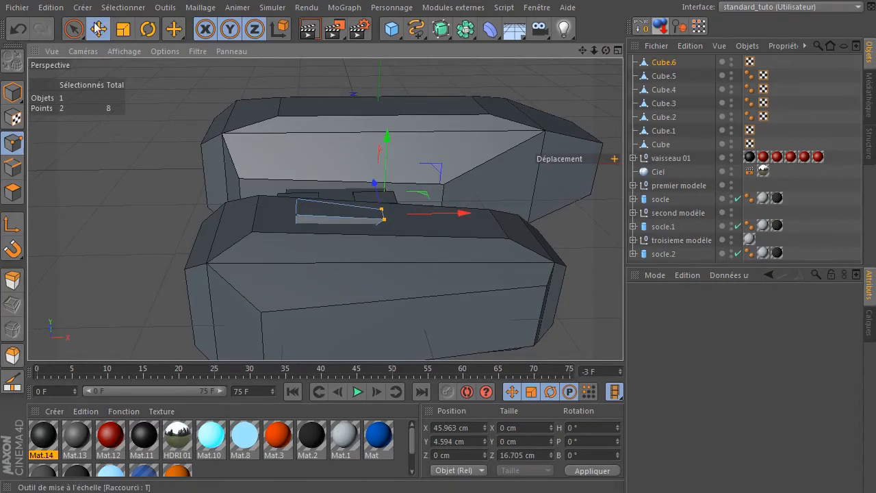
pyautogui.click(76, 30)
pyautogui.scroll(6, 344, 232)
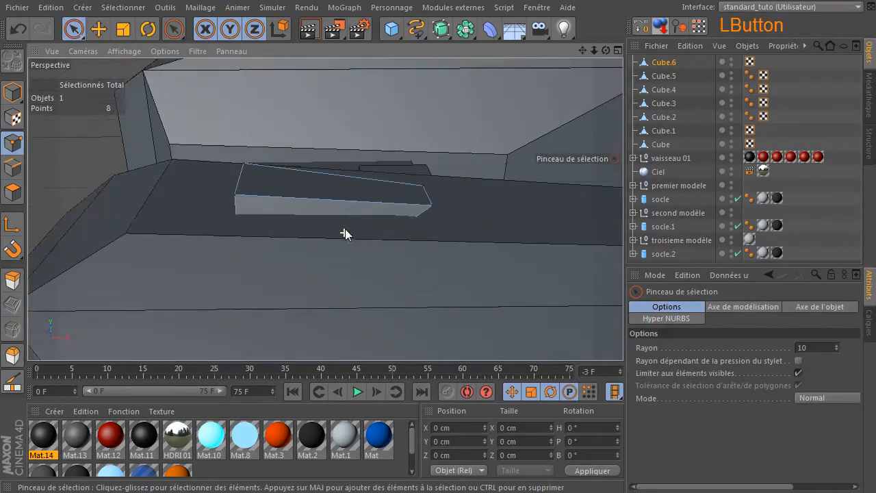
pyautogui.moveTo(606, 51)
pyautogui.mouseDown()
pyautogui.moveTo(547, 45)
pyautogui.moveTo(607, 56)
pyautogui.mouseUp()
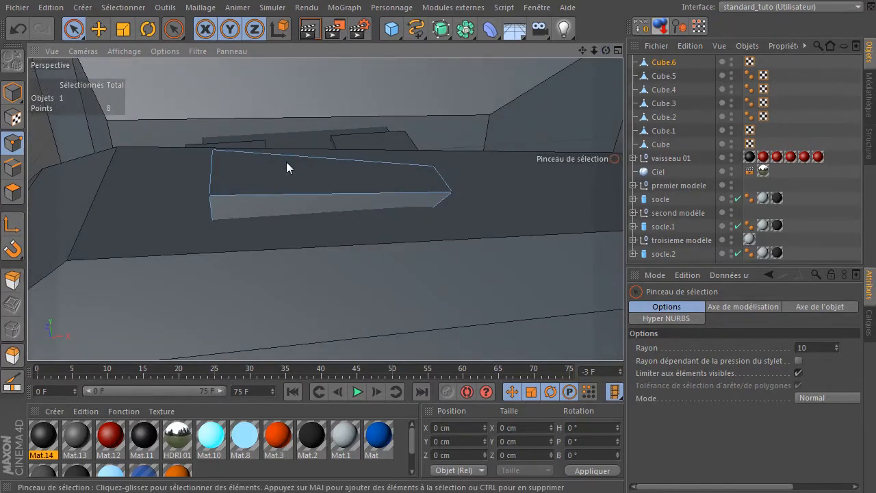
# Delete the tapered block from the top of the side pod.
pyautogui.click(659, 77)
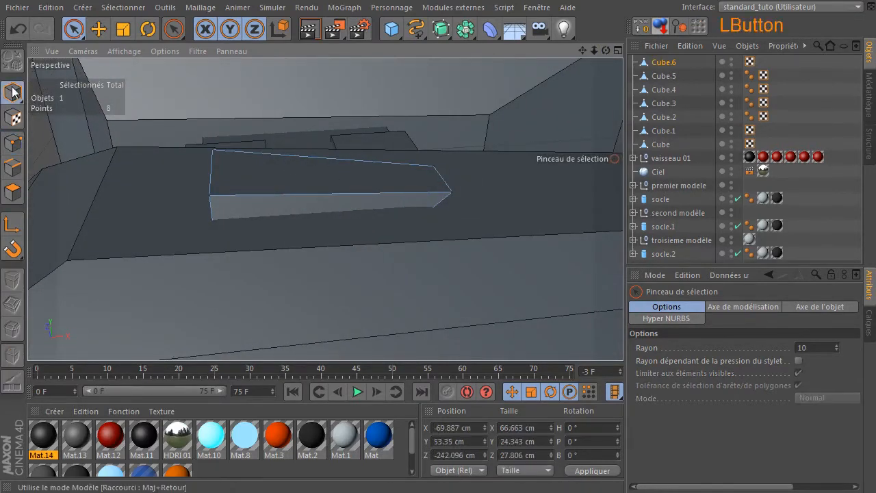
pyautogui.click(677, 66)
pyautogui.press('Delete')
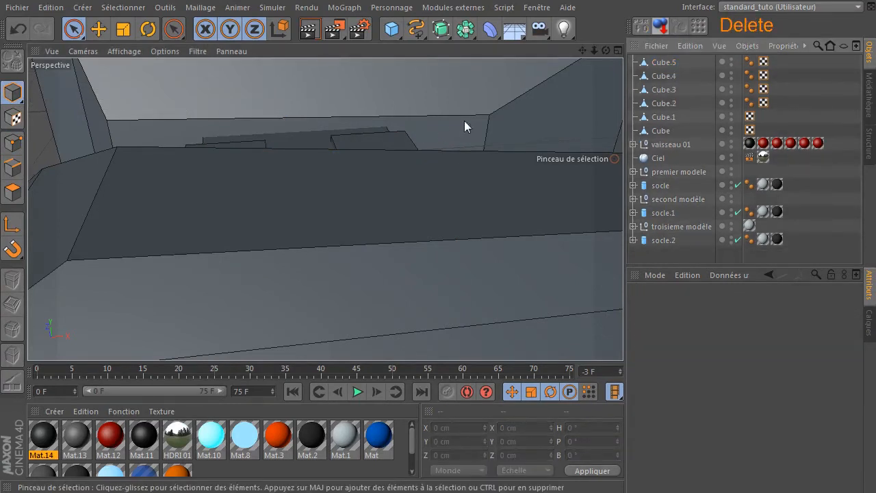
# Duplicate a small strut block along Z past the side pod, to about Z -336 cm.
pyautogui.scroll(-3, 465, 123)
pyautogui.moveTo(609, 50); pyautogui.dragTo(542, 153)
pyautogui.click(495, 166)
pyautogui.moveTo(584, 52); pyautogui.dragTo(342, 110)
pyautogui.keyDown('ctrl'); pyautogui.moveTo(191, 98); pyautogui.dragTo(563, 218); pyautogui.keyUp('ctrl')
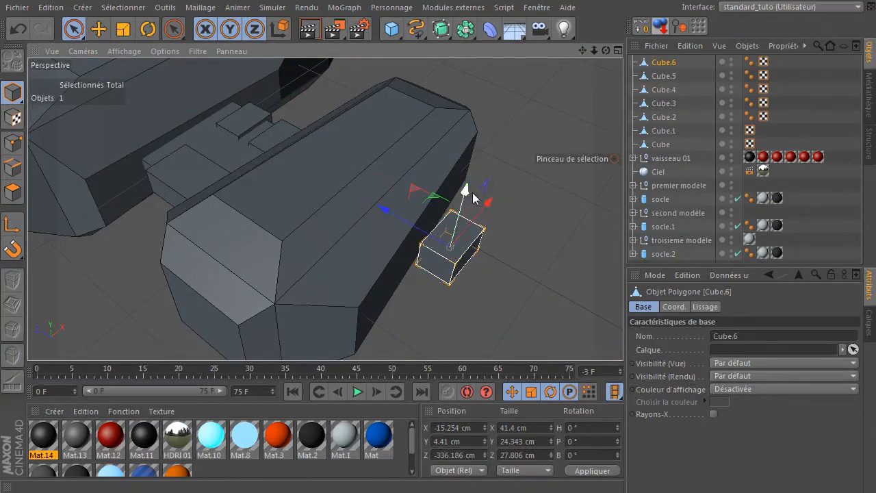
# Move the copied block onto the top of the side pod at about X -82, Y 49 and Z -242 cm.
pyautogui.moveTo(469, 192); pyautogui.dragTo(472, 145)
pyautogui.moveTo(389, 167); pyautogui.dragTo(270, 149)
pyautogui.moveTo(356, 78); pyautogui.dragTo(356, 85)
pyautogui.moveTo(397, 111); pyautogui.dragTo(326, 170)
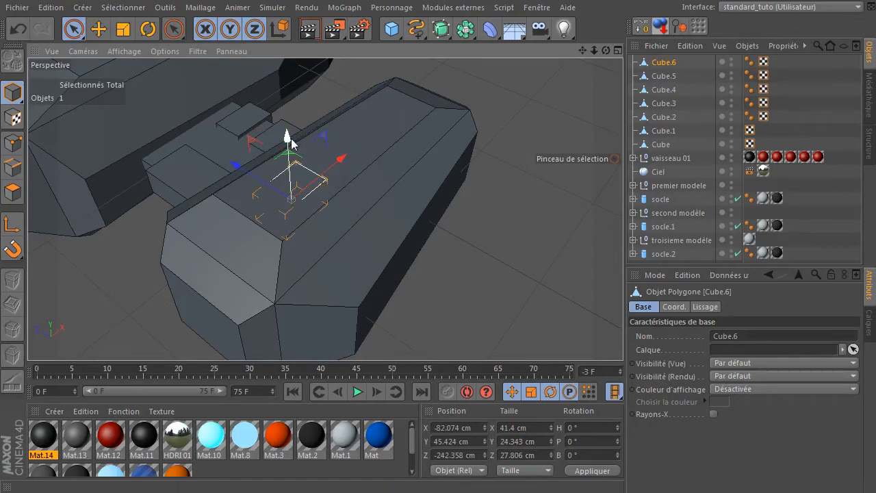
pyautogui.moveTo(287, 130); pyautogui.dragTo(287, 122)
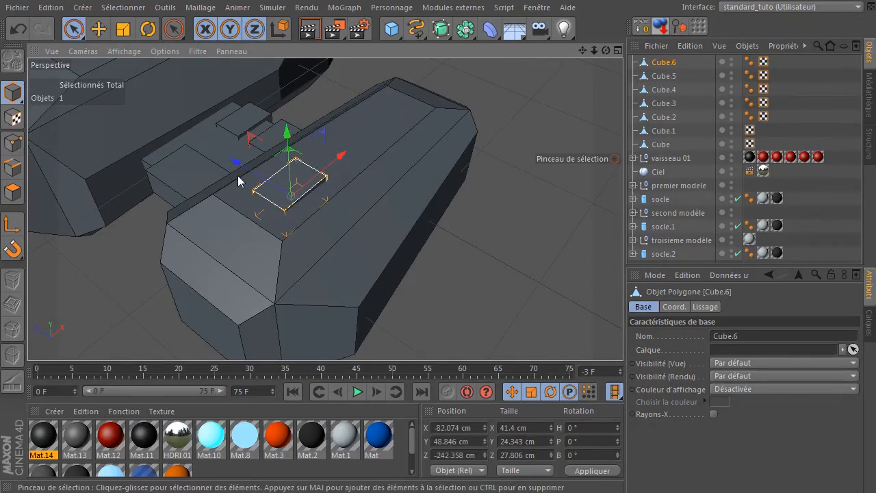
# Narrow the pod's top block in Z, place a parallel copy beside it and another copy ahead along X.
pyautogui.click(123, 29)
pyautogui.moveTo(234, 160)
pyautogui.mouseDown()
pyautogui.moveTo(260, 177)
pyautogui.moveTo(222, 167)
pyautogui.mouseUp()
pyautogui.click(99, 31)
pyautogui.keyDown('ctrl'); pyautogui.moveTo(328, 152); pyautogui.dragTo(373, 130); pyautogui.keyUp('ctrl')
# Widen the front pod block to about 29 cm in Z, center it at about X -31 and Z -241 cm, and lower it slightly.
pyautogui.press('t')
pyautogui.moveTo(259, 121); pyautogui.dragTo(204, 116)
pyautogui.click(103, 30)
pyautogui.moveTo(258, 126); pyautogui.dragTo(281, 132)
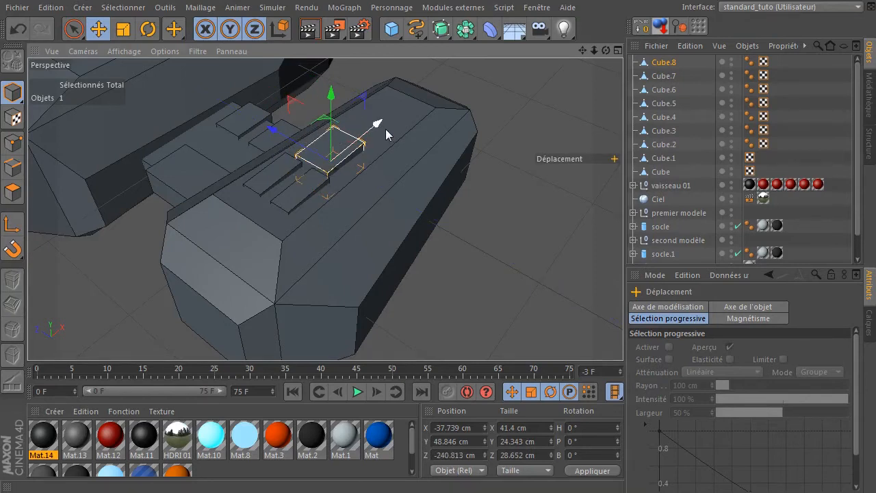
pyautogui.moveTo(383, 129); pyautogui.dragTo(388, 125)
pyautogui.moveTo(340, 94); pyautogui.dragTo(337, 100)
# Duplicate the pod's wide front block onto the top of the main body at about X -31, Y 75 and Z -33 cm.
pyautogui.click(519, 140)
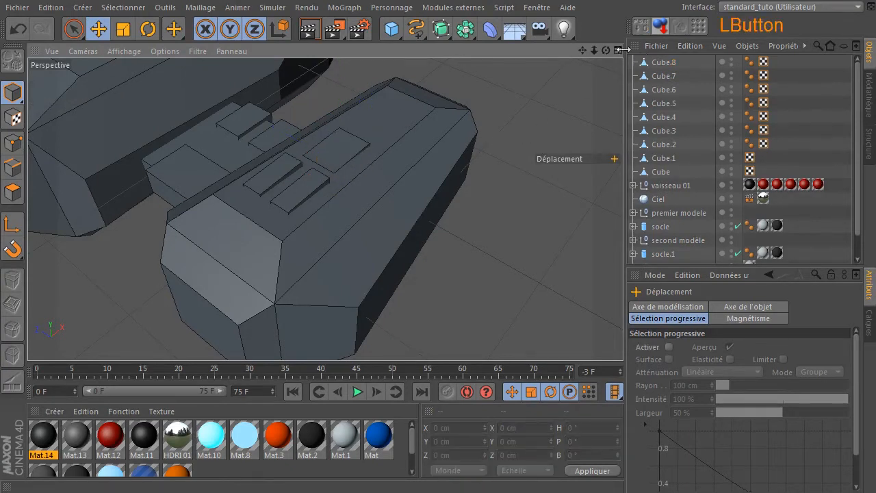
pyautogui.moveTo(605, 53); pyautogui.dragTo(583, 78)
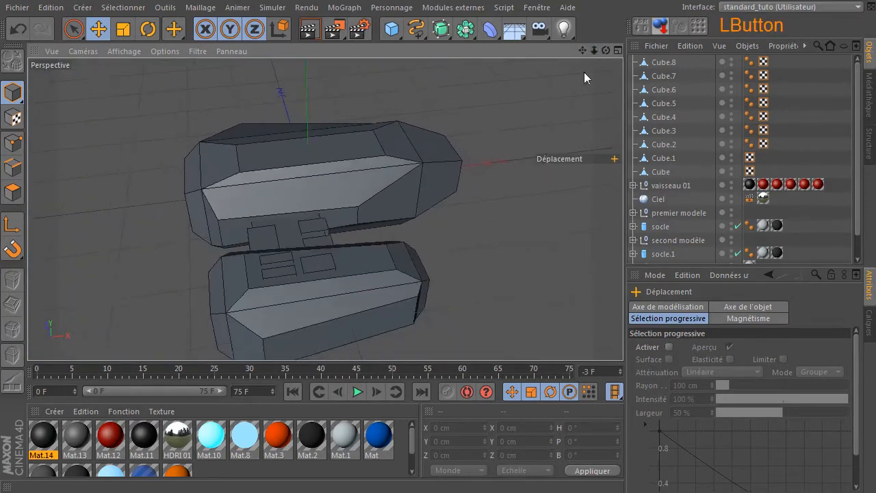
pyautogui.click(316, 269)
pyautogui.keyDown('ctrl'); pyautogui.moveTo(305, 221); pyautogui.dragTo(295, 68); pyautogui.keyUp('ctrl')
pyautogui.moveTo(608, 48); pyautogui.dragTo(339, 153)
pyautogui.moveTo(255, 71); pyautogui.dragTo(257, 79)
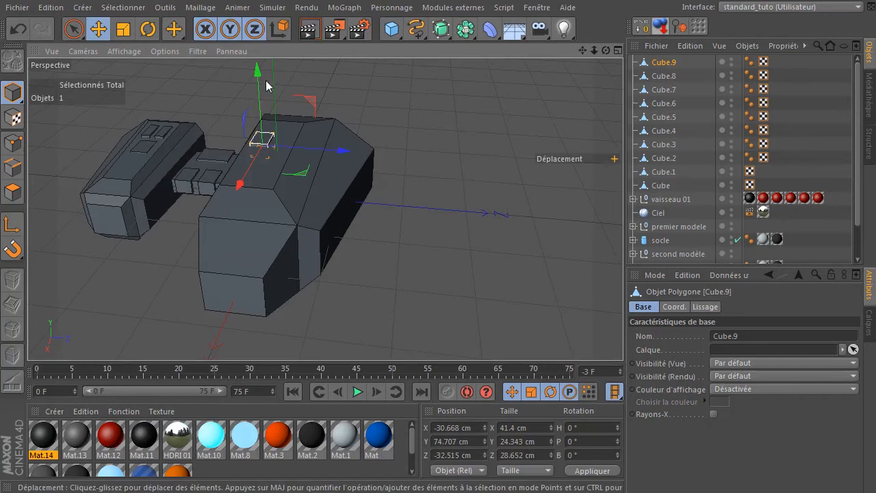
# Enlarge the body's top block to about 89 cm in X and 43 cm in Z, and shift it to about Z -21 cm.
pyautogui.scroll(5, 237, 100)
pyautogui.click(123, 29)
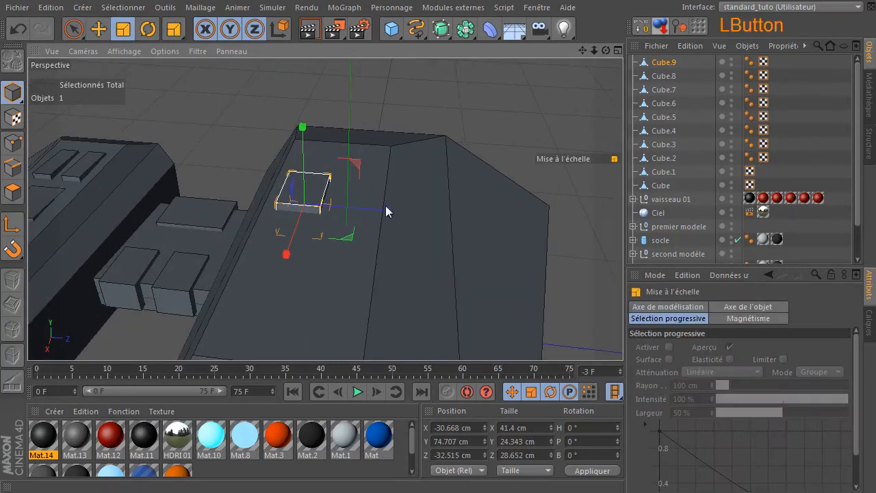
pyautogui.moveTo(417, 217); pyautogui.dragTo(414, 215)
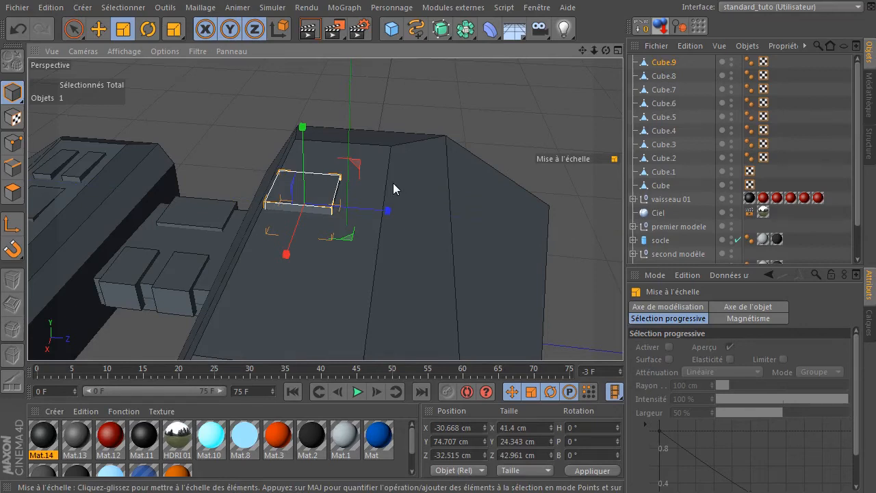
pyautogui.click(99, 29)
pyautogui.moveTo(390, 218); pyautogui.dragTo(411, 215)
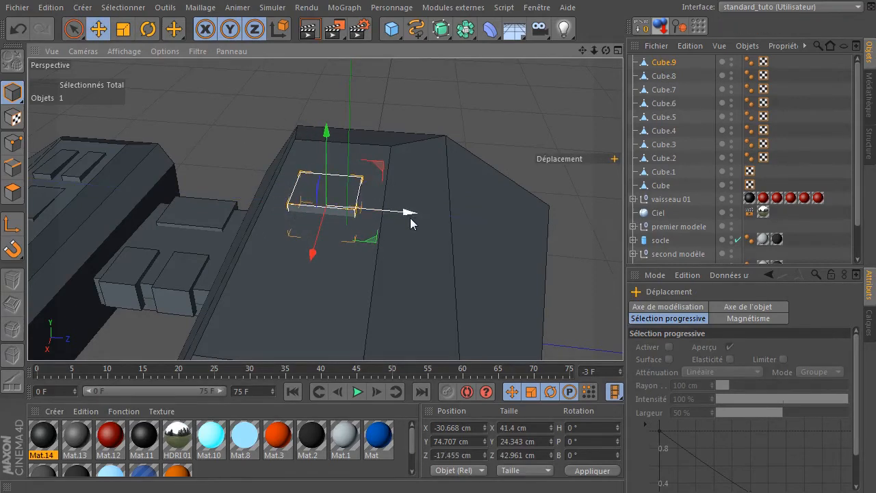
pyautogui.click(124, 30)
pyautogui.moveTo(322, 260); pyautogui.dragTo(286, 325)
pyautogui.click(97, 33)
pyautogui.moveTo(408, 218); pyautogui.dragTo(402, 216)
# Duplicate the body's top block forward to about X 71 cm, and shrink the copy to about 67 cm in X and 21 cm in Z.
pyautogui.keyDown('ctrl'); pyautogui.moveTo(303, 255); pyautogui.dragTo(268, 372); pyautogui.keyUp('ctrl')
pyautogui.scroll(-1, 313, 202)
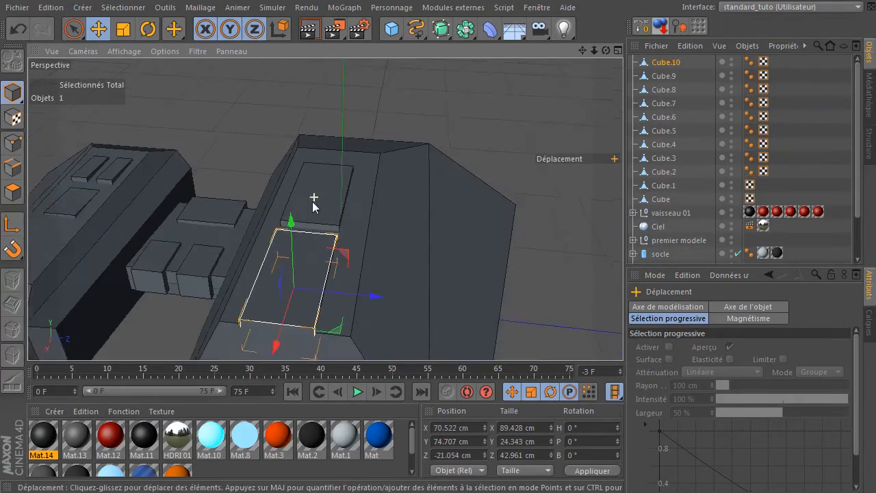
pyautogui.scroll(-2, 313, 201)
pyautogui.click(124, 29)
pyautogui.moveTo(266, 304); pyautogui.dragTo(291, 308)
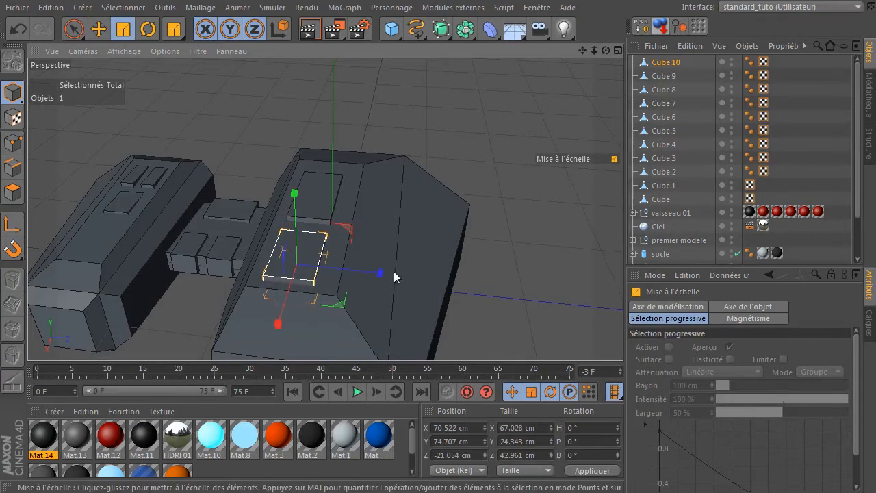
pyautogui.moveTo(346, 277); pyautogui.dragTo(296, 280)
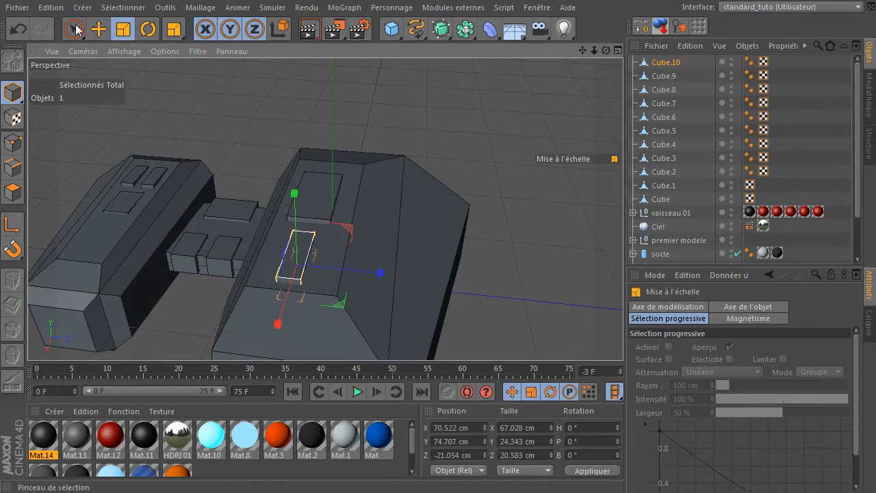
# Lower the narrow body block to about Y 70 cm, offset it sideways, and place a parallel copy at about Z -5 cm.
pyautogui.click(98, 30)
pyautogui.moveTo(372, 276); pyautogui.dragTo(279, 204)
pyautogui.click(532, 132)
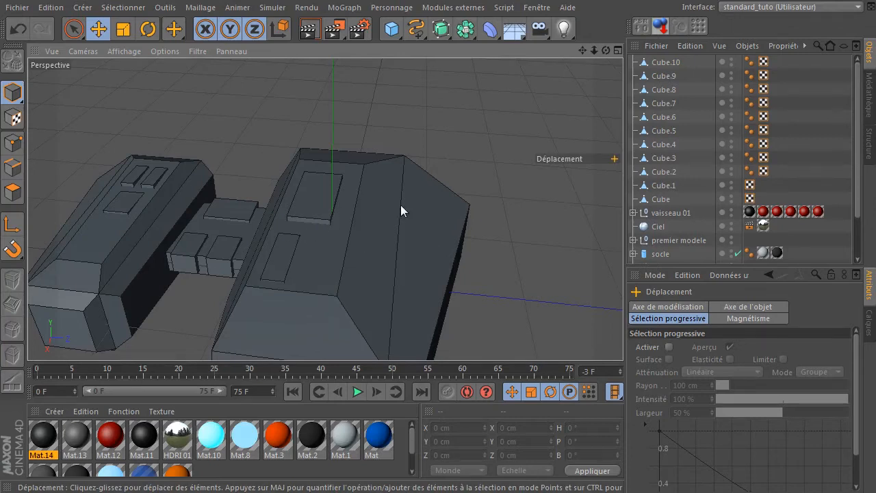
pyautogui.click(294, 244)
pyautogui.keyDown('ctrl'); pyautogui.moveTo(346, 273); pyautogui.dragTo(381, 277); pyautogui.keyUp('ctrl')
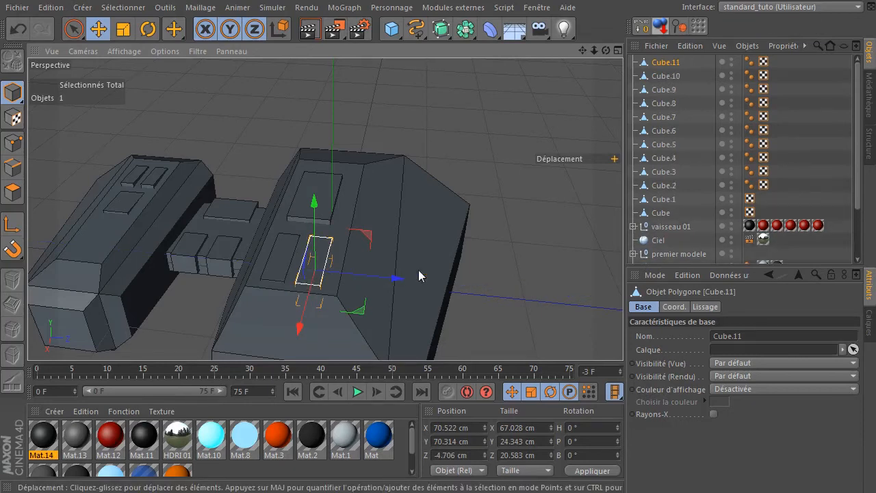
pyautogui.click(554, 103)
# Render a preview of the whole ship in the viewport.
pyautogui.scroll(-6, 379, 210)
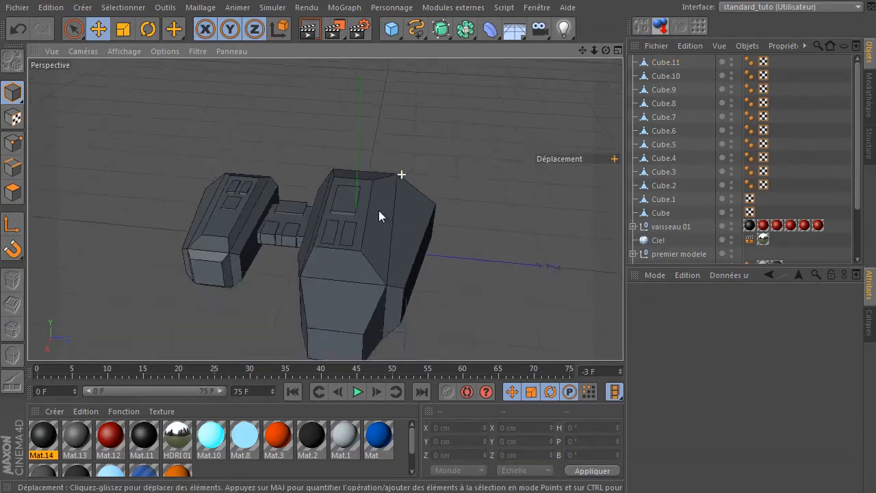
pyautogui.moveTo(606, 51); pyautogui.dragTo(595, 76)
pyautogui.click(311, 31)
pyautogui.click(337, 159)
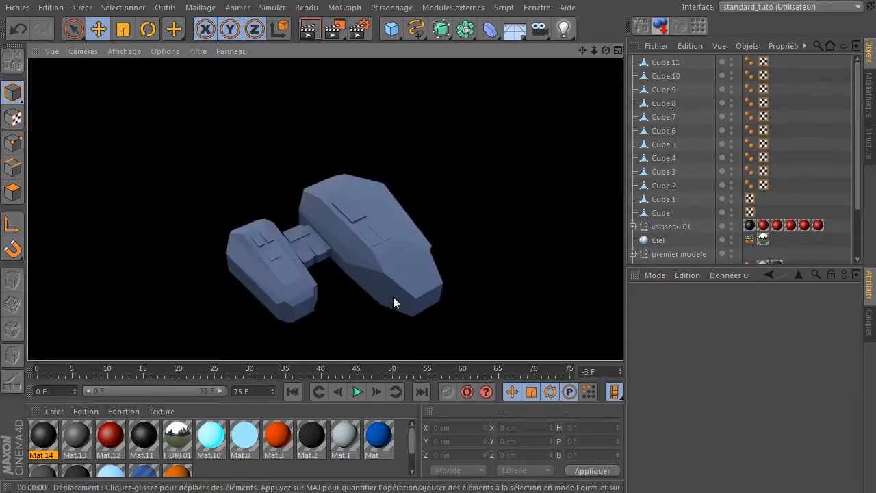
pyautogui.click(376, 323)
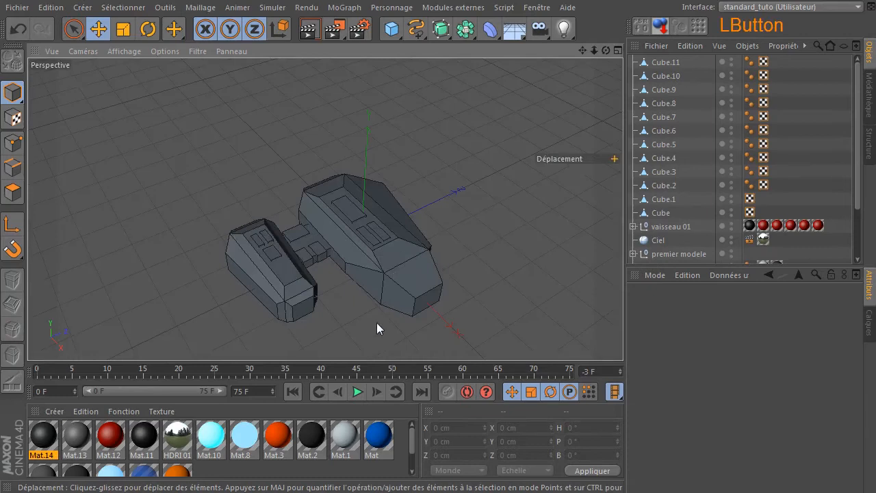
# Duplicate a small strut block onto the side of the main body at about X 107, Y 4.4 and Z -76 cm.
pyautogui.scroll(5, 373, 322)
pyautogui.click(274, 196)
pyautogui.keyDown('ctrl'); pyautogui.moveTo(299, 211); pyautogui.dragTo(382, 274); pyautogui.keyUp('ctrl')
pyautogui.moveTo(384, 216); pyautogui.dragTo(426, 217)
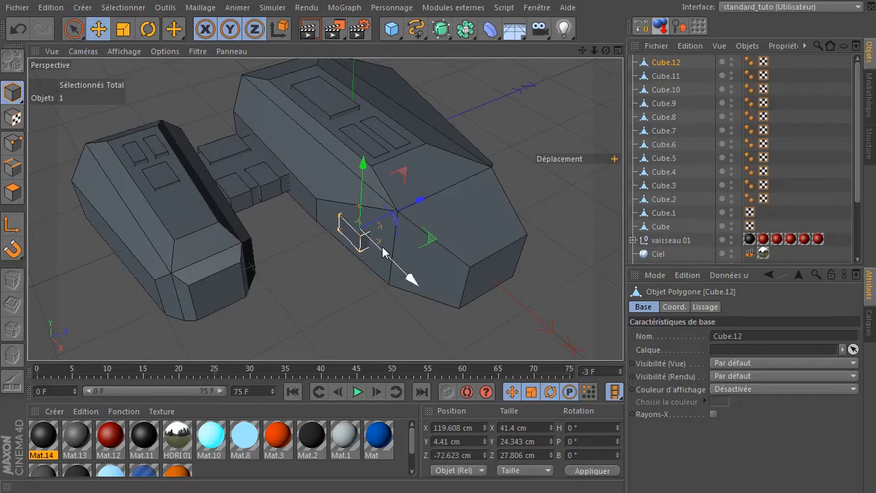
pyautogui.moveTo(606, 55)
pyautogui.mouseDown()
pyautogui.moveTo(589, 58)
pyautogui.moveTo(601, 52)
pyautogui.mouseUp()
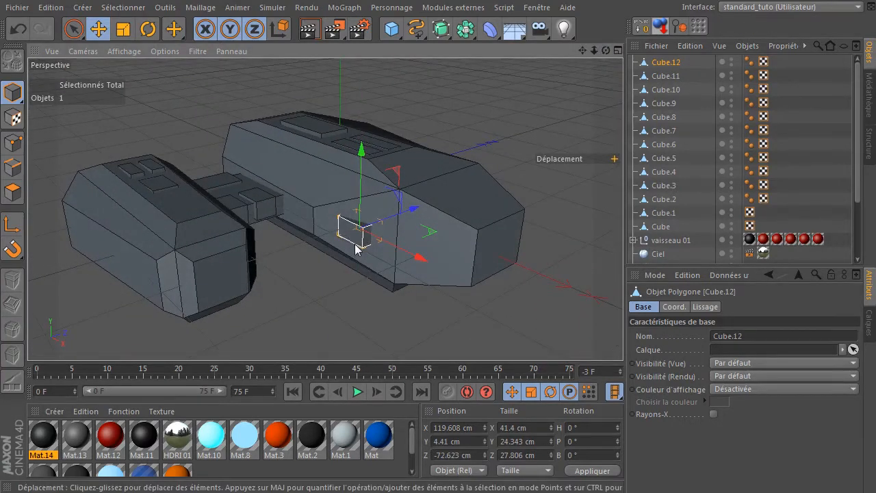
pyautogui.scroll(5, 352, 236)
pyautogui.moveTo(422, 239); pyautogui.dragTo(408, 241)
pyautogui.moveTo(406, 190); pyautogui.dragTo(402, 195)
pyautogui.scroll(2, 350, 264)
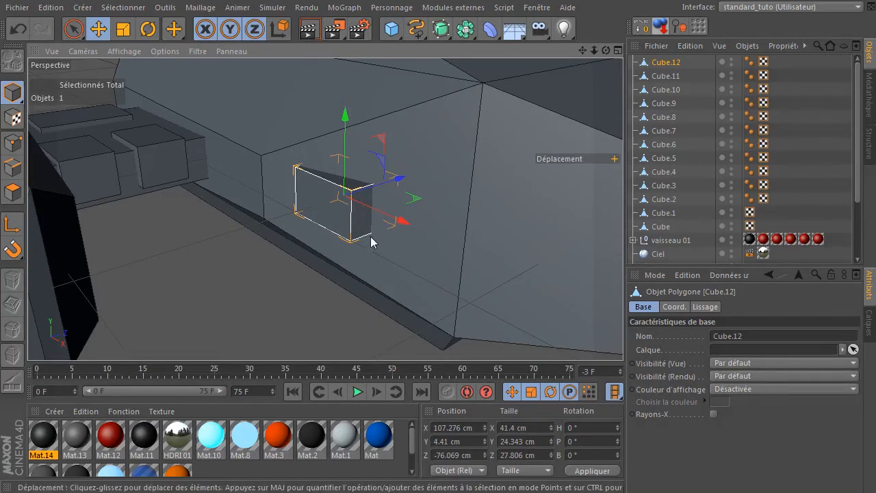
# Add a cylinder primitive and set its orientation to +X.
pyautogui.moveTo(396, 37); pyautogui.dragTo(743, 48)
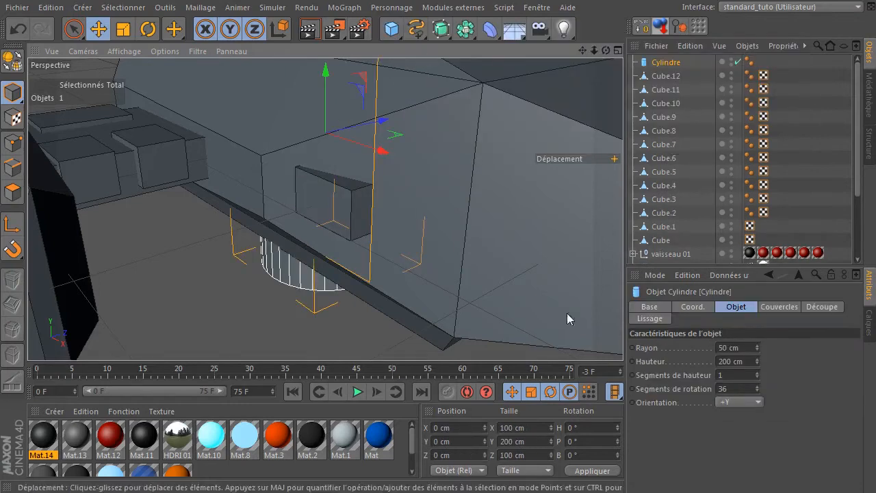
pyautogui.click(757, 403)
pyautogui.click(746, 418)
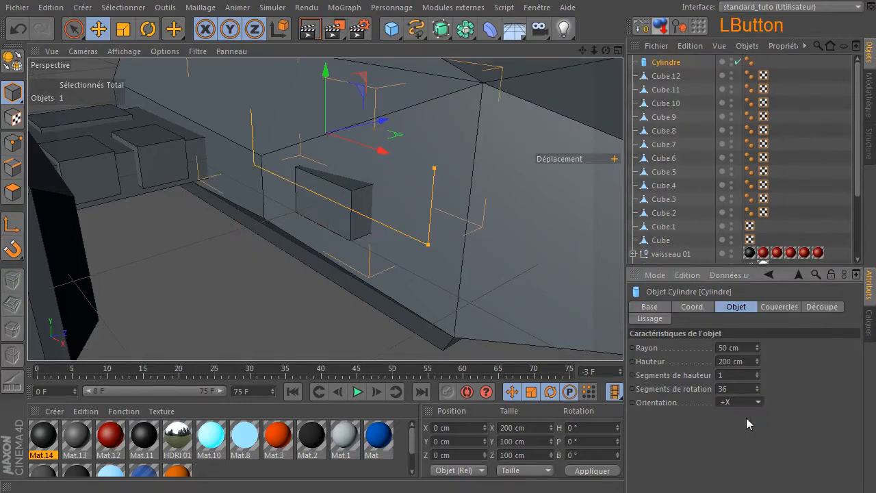
pyautogui.scroll(-5, 224, 207)
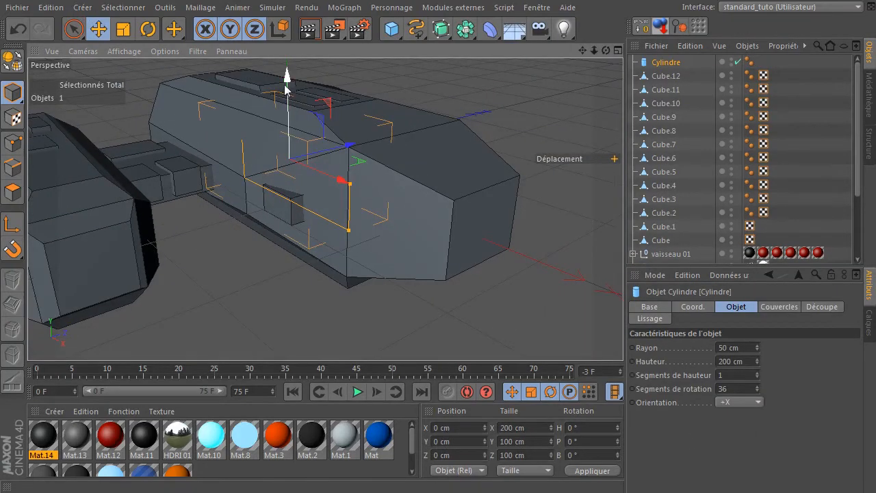
# Move the cylinder beside the main body to about X 126, Z -102 cm and scale it down to about 30 cm long.
pyautogui.moveTo(347, 144); pyautogui.dragTo(291, 199)
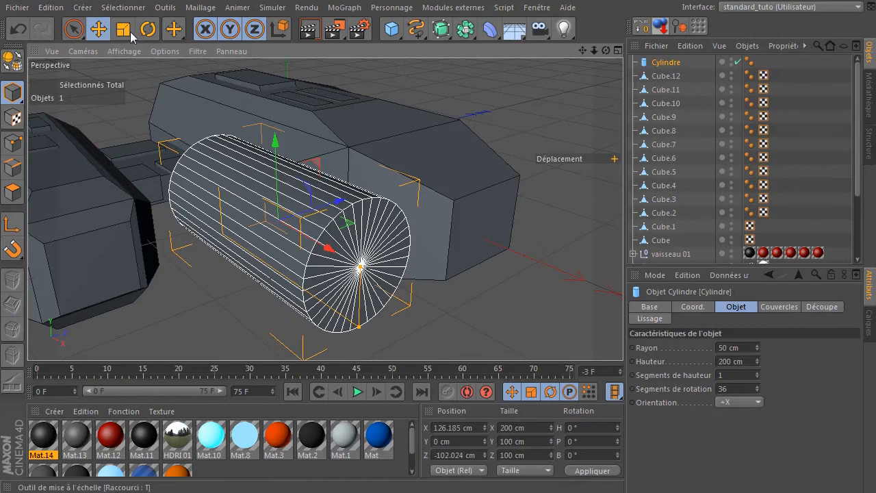
pyautogui.click(129, 32)
pyautogui.moveTo(557, 120); pyautogui.dragTo(89, 223)
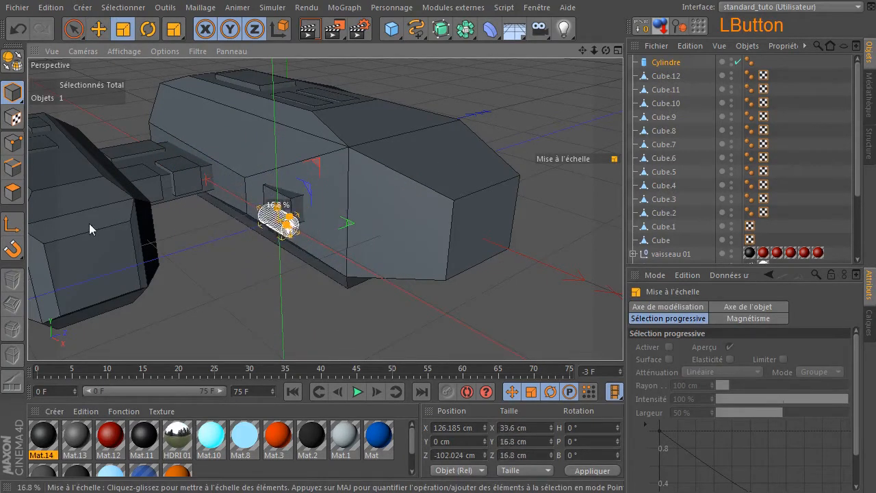
# Set the cylinder's radius to 4 cm and its height to 50 cm.
pyautogui.click(677, 63)
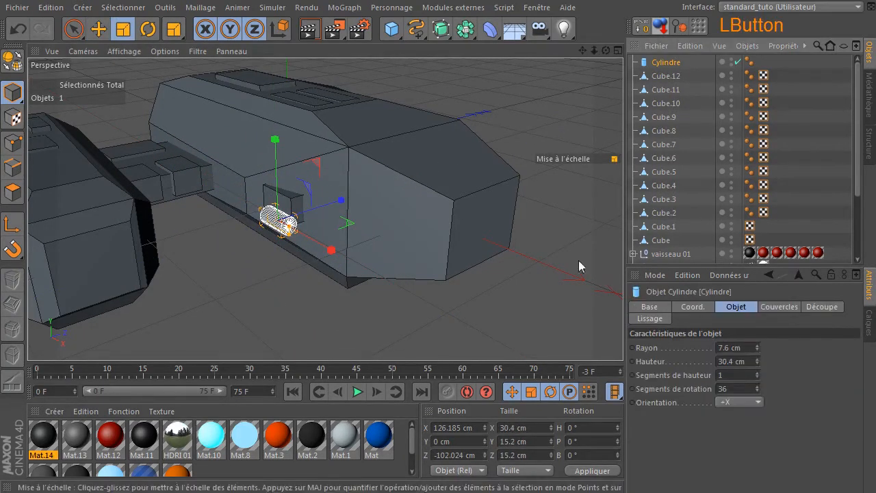
pyautogui.click(739, 348)
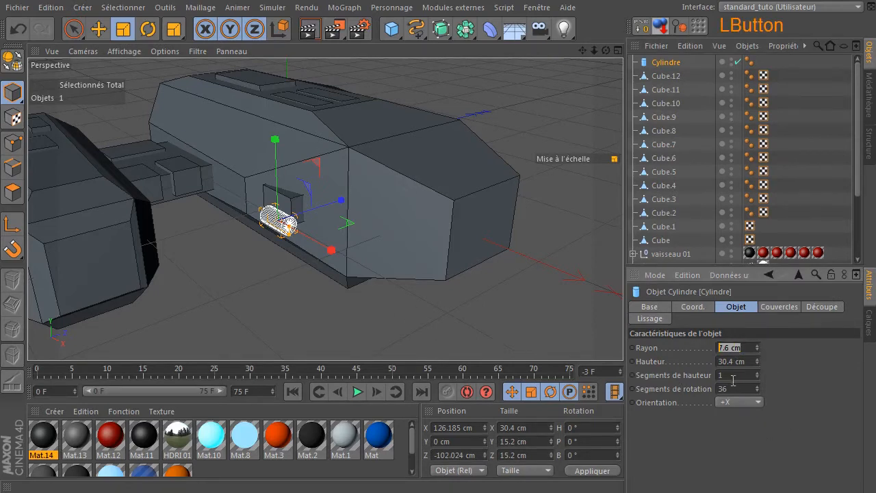
pyautogui.write('4')
pyautogui.press('Return')
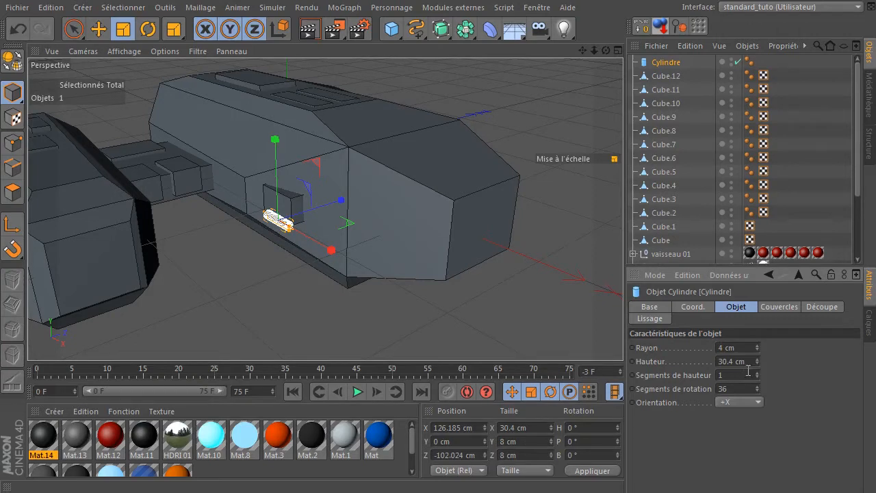
pyautogui.write('50')
pyautogui.press('Return')
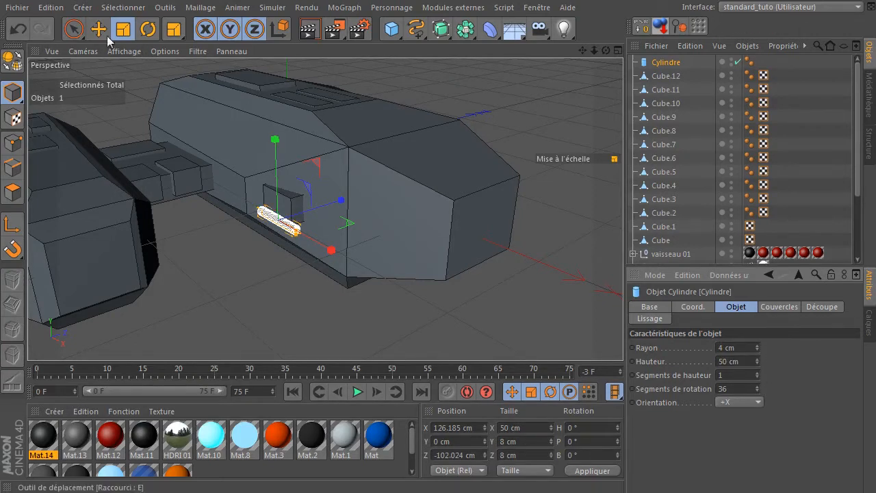
# Slide the cylinder along Z to about -84 cm so it protrudes like a barrel from the main body's small side block.
pyautogui.click(98, 28)
pyautogui.scroll(3, 356, 229)
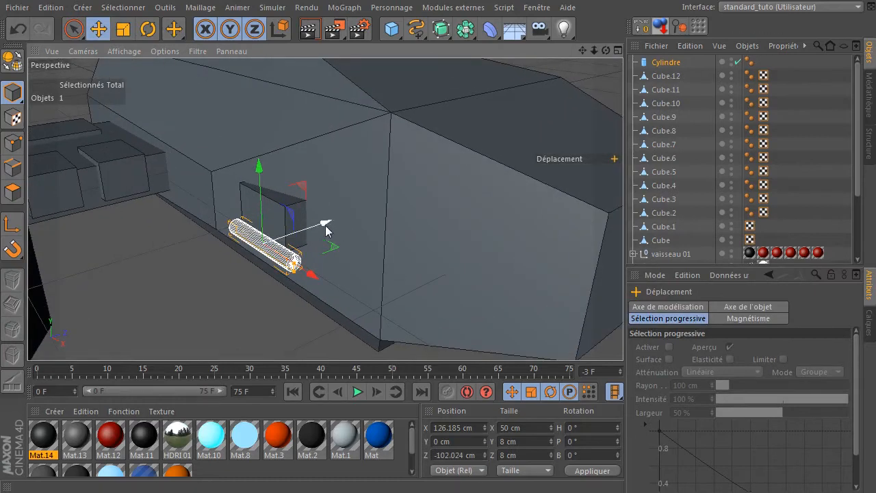
pyautogui.moveTo(326, 229); pyautogui.dragTo(353, 224)
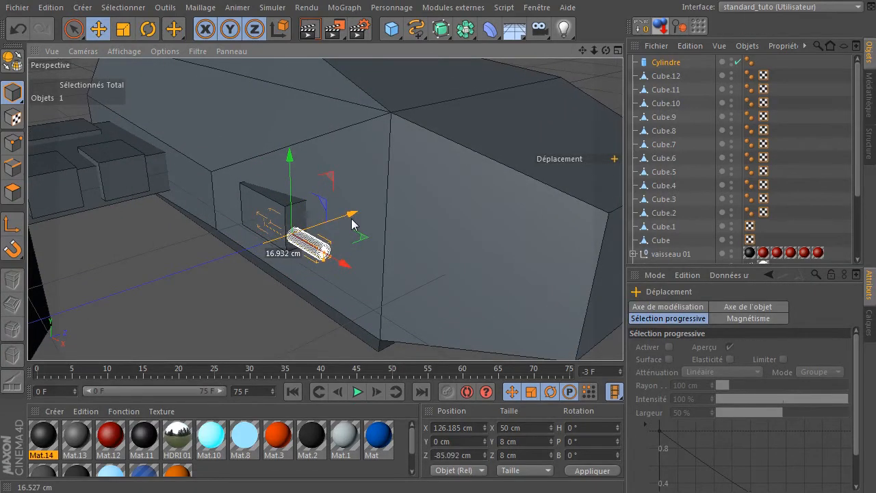
pyautogui.scroll(5, 260, 264)
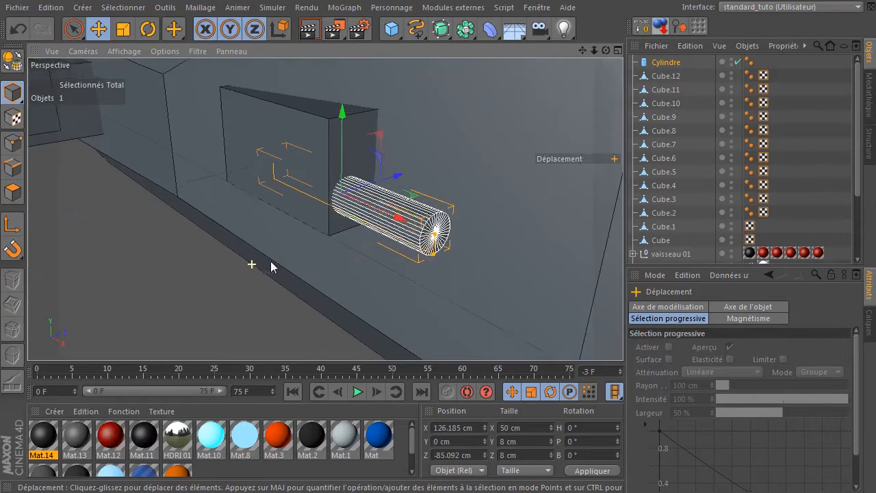
pyautogui.moveTo(400, 177); pyautogui.dragTo(398, 175)
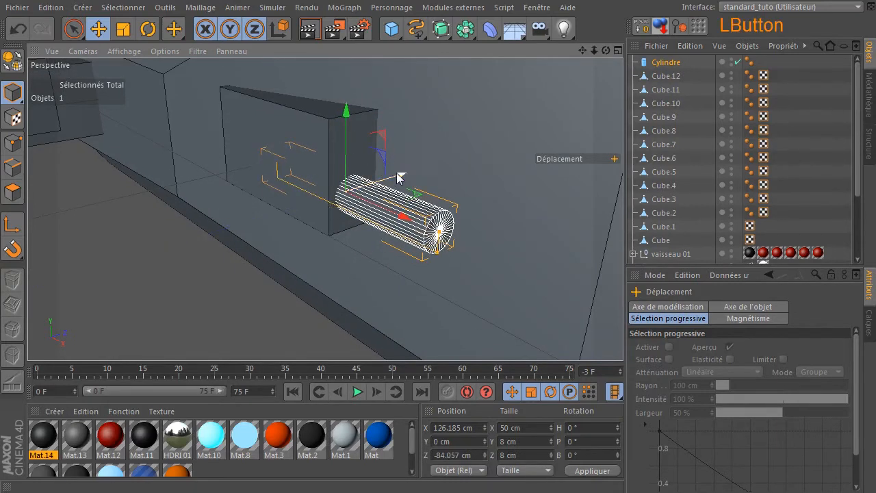
# Duplicate the barrel cylinder above the original at about Y 10.4 cm and set the copy back to about X 121 cm.
pyautogui.moveTo(606, 50)
pyautogui.mouseDown()
pyautogui.moveTo(576, 50)
pyautogui.moveTo(606, 52)
pyautogui.mouseUp()
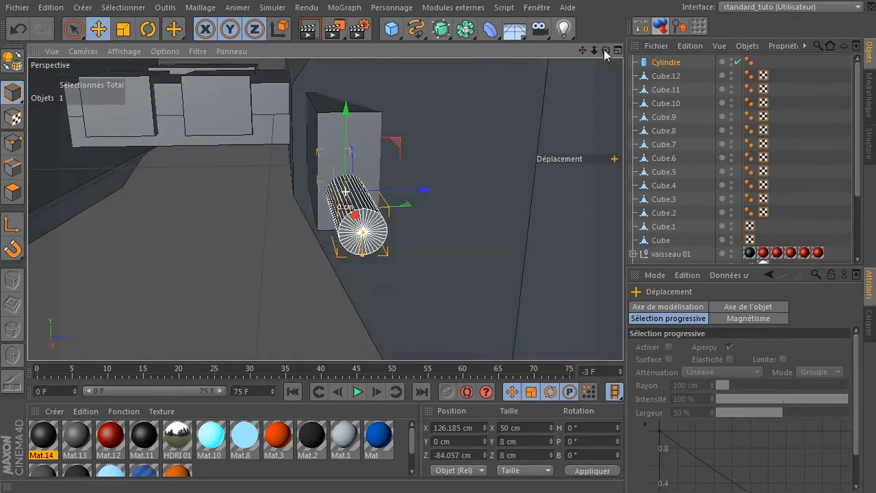
pyautogui.keyDown('ctrl'); pyautogui.moveTo(346, 115); pyautogui.dragTo(348, 45); pyautogui.keyUp('ctrl')
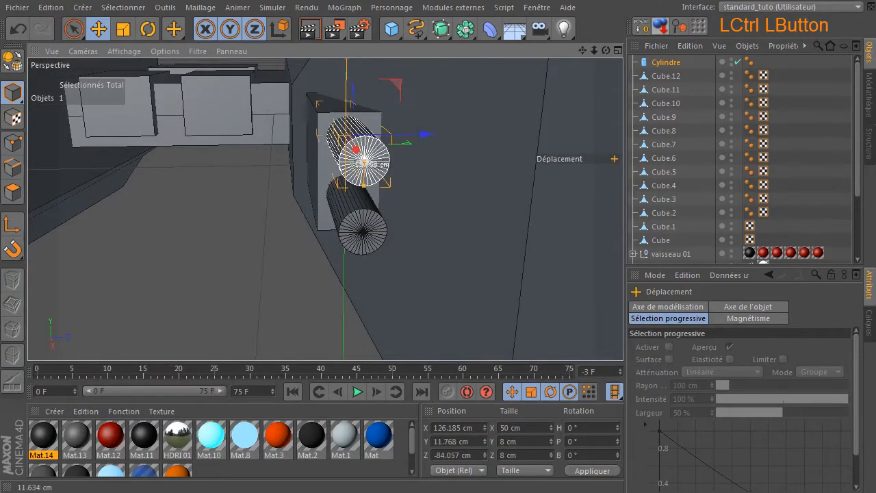
pyautogui.moveTo(607, 52); pyautogui.dragTo(499, 113)
pyautogui.moveTo(428, 147); pyautogui.dragTo(400, 164)
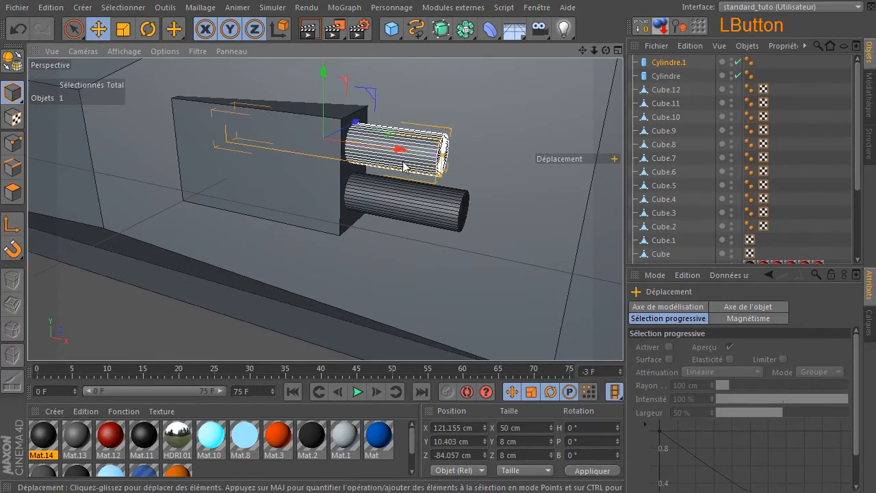
# Set the upper barrel cylinder's radius to 3 cm and deselect it.
pyautogui.click(677, 63)
pyautogui.click(754, 347)
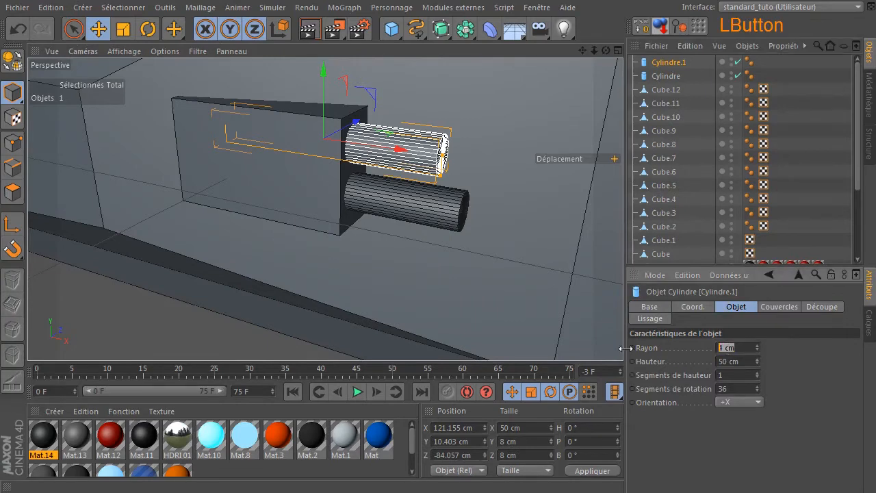
pyautogui.moveTo(741, 351); pyautogui.dragTo(591, 349)
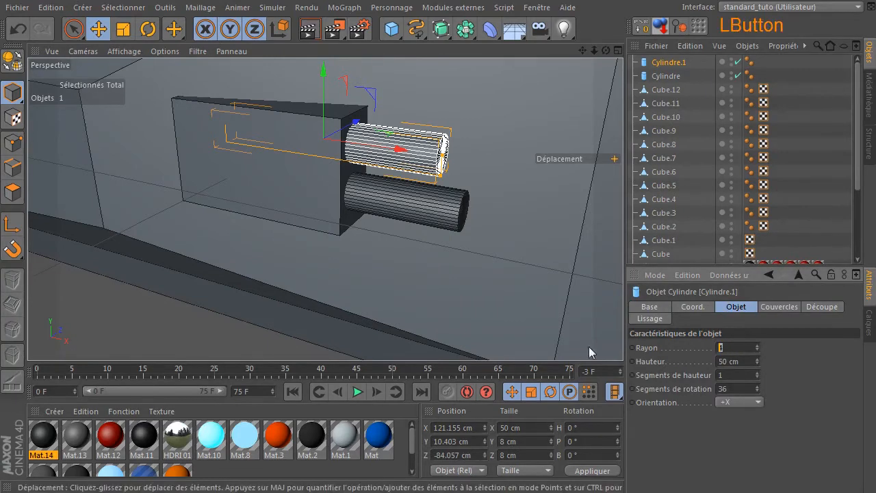
pyautogui.press('Return')
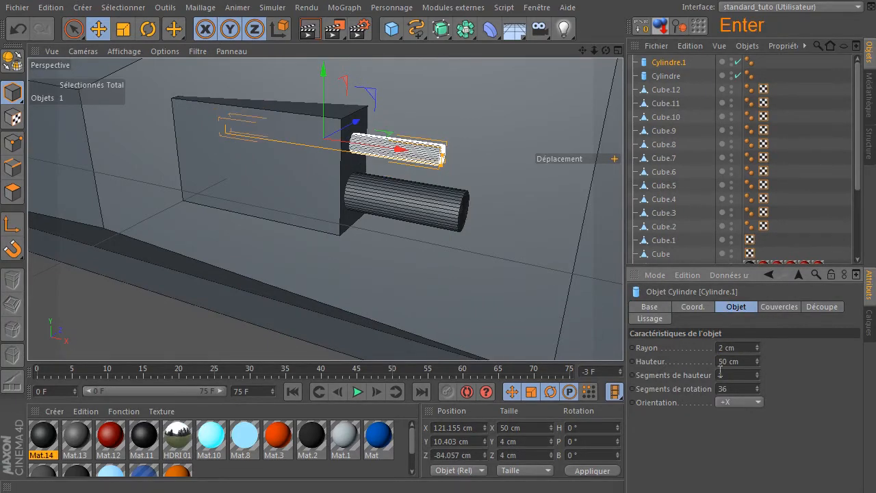
pyautogui.write('3')
pyautogui.press('Return')
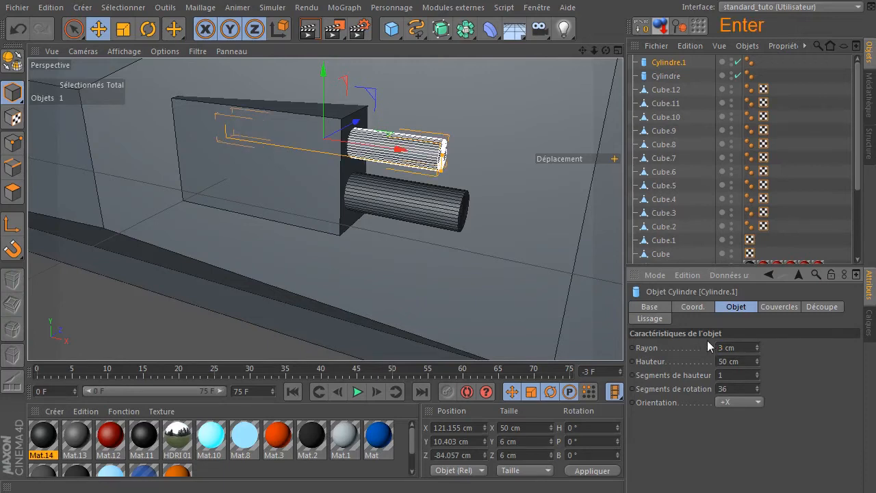
pyautogui.click(210, 333)
# Render previews of the ship in the top view to compare its outline with the neighbouring orange-striped models.
pyautogui.scroll(-8, 253, 280)
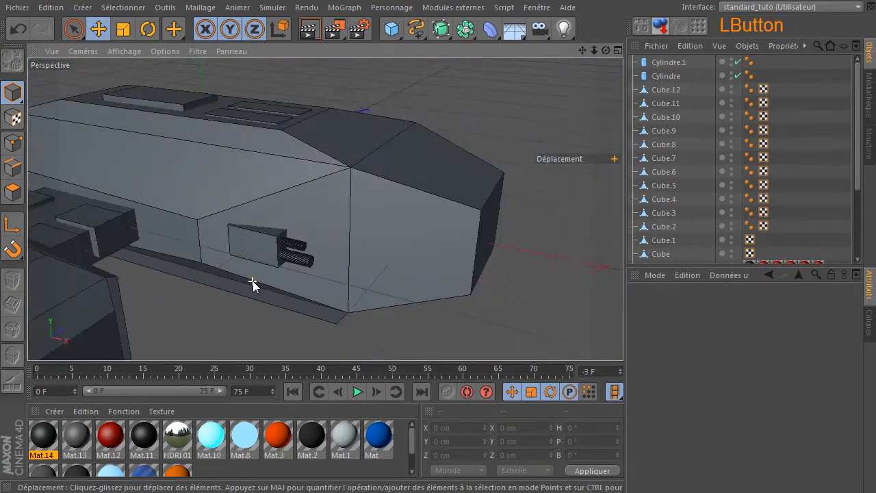
pyautogui.moveTo(606, 50); pyautogui.dragTo(222, 213)
pyautogui.middleClick(508, 125)
pyautogui.middleClick(489, 145)
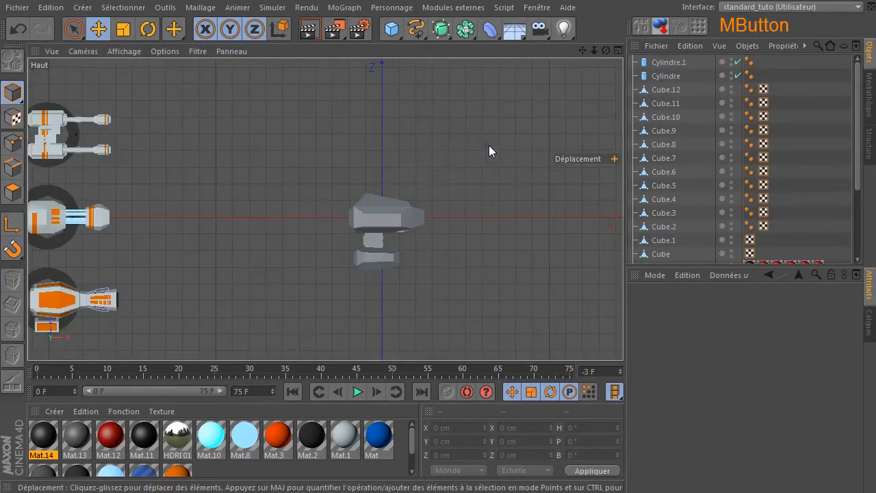
pyautogui.click(310, 31)
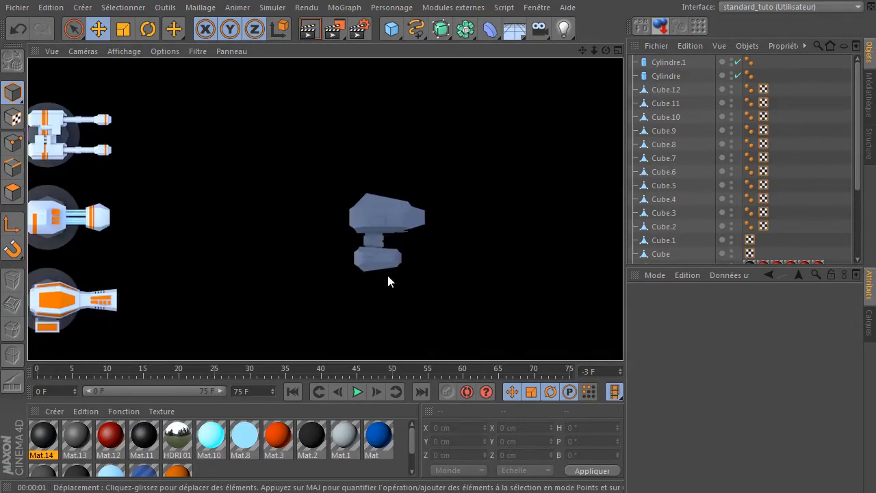
pyautogui.scroll(-5, 387, 260)
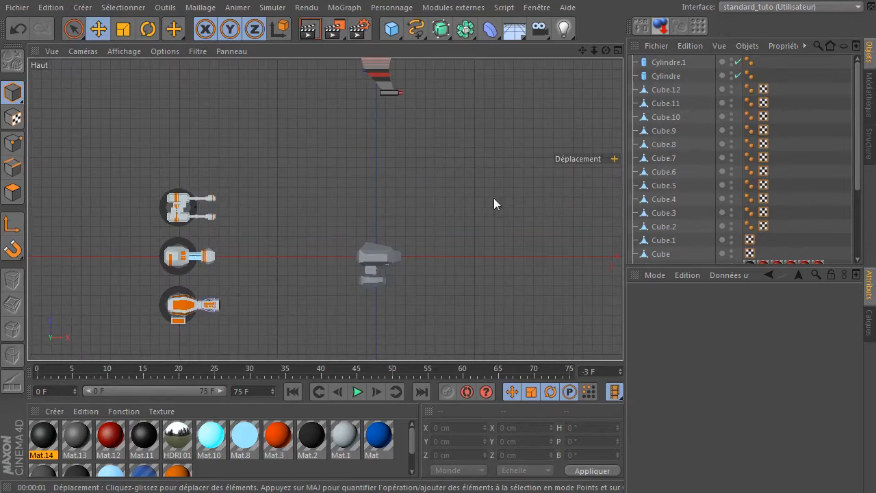
pyautogui.moveTo(583, 50); pyautogui.dragTo(531, 6)
pyautogui.click(309, 29)
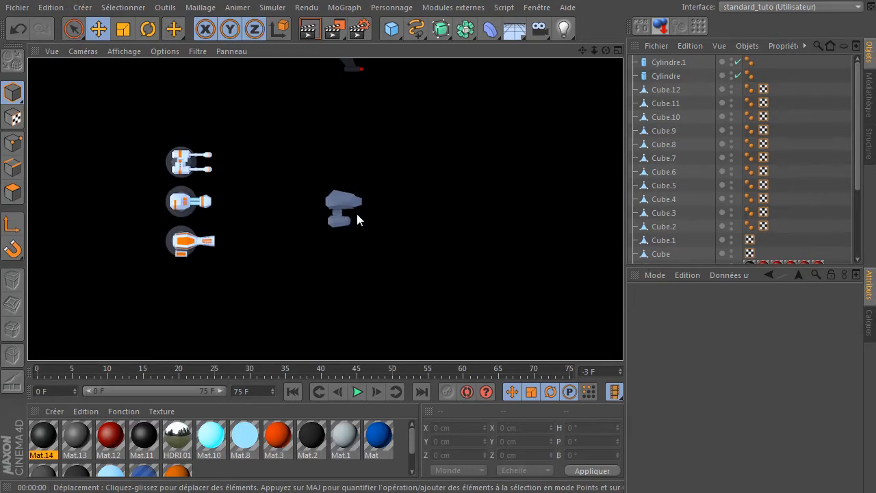
pyautogui.scroll(6, 343, 209)
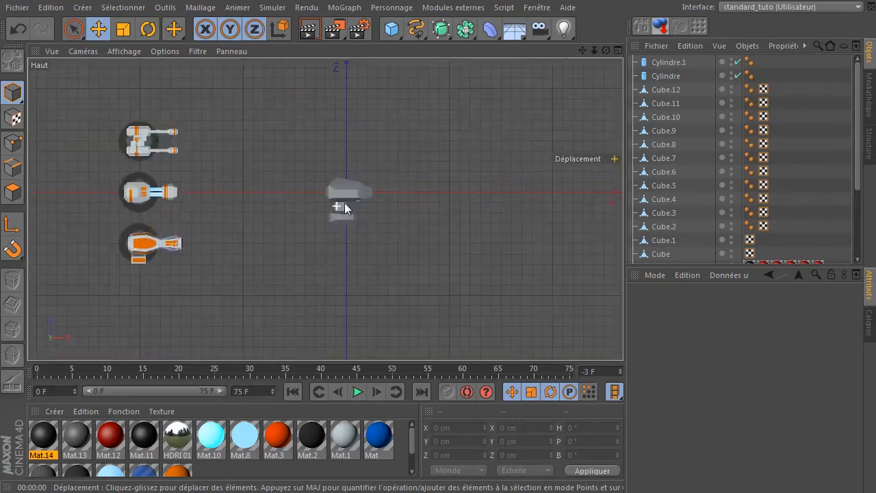
# Return to the perspective view and render a preview of the ship with its new side barrels.
pyautogui.middleClick(367, 197)
pyautogui.middleClick(212, 156)
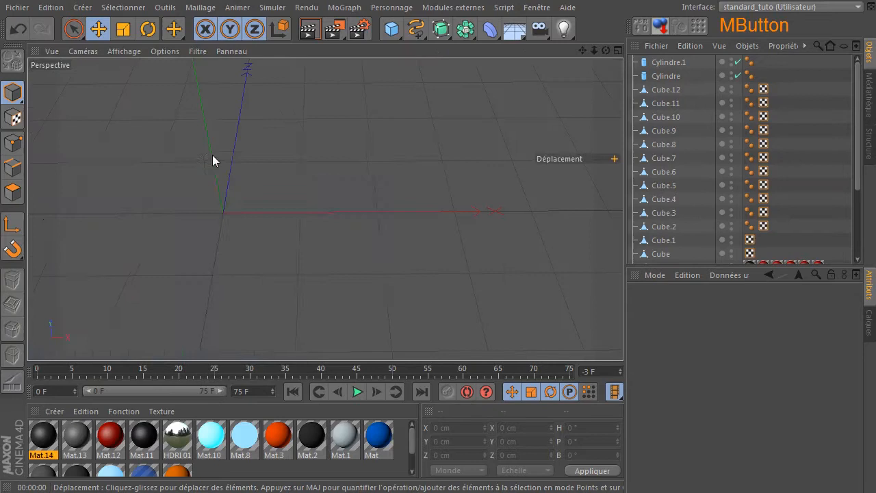
pyautogui.moveTo(606, 51); pyautogui.dragTo(587, 62)
pyautogui.click(309, 32)
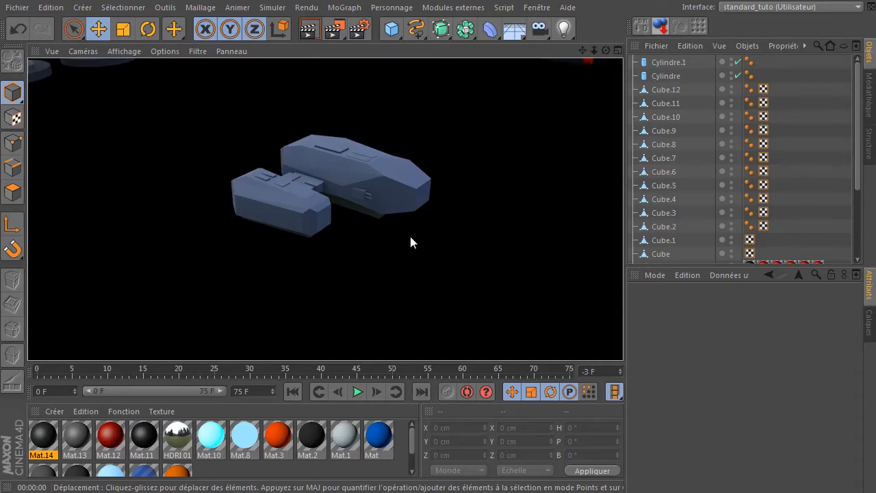
# Duplicate the small side block onto the main body's sloped nose at about X 189, Y 52 and Z -0.5 cm.
pyautogui.scroll(8, 412, 238)
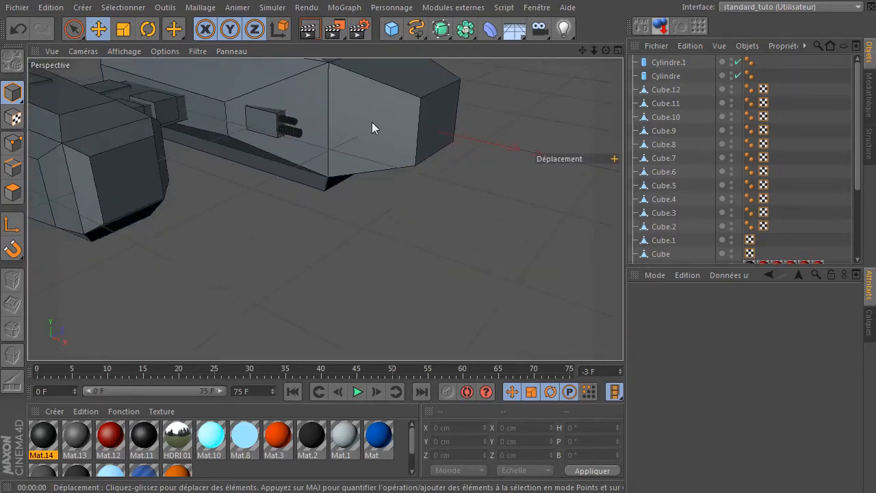
pyautogui.moveTo(582, 49); pyautogui.dragTo(585, 52)
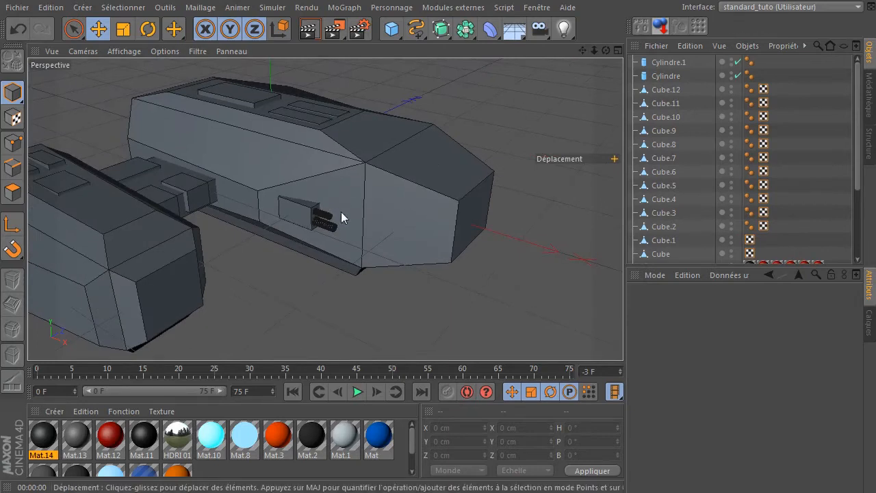
pyautogui.click(295, 206)
pyautogui.keyDown('ctrl'); pyautogui.moveTo(312, 144); pyautogui.dragTo(319, 91); pyautogui.keyUp('ctrl')
pyautogui.moveTo(372, 190); pyautogui.dragTo(472, 204)
pyautogui.moveTo(399, 118); pyautogui.dragTo(403, 106)
pyautogui.moveTo(433, 165); pyautogui.dragTo(473, 154)
pyautogui.moveTo(445, 79); pyautogui.dragTo(445, 98)
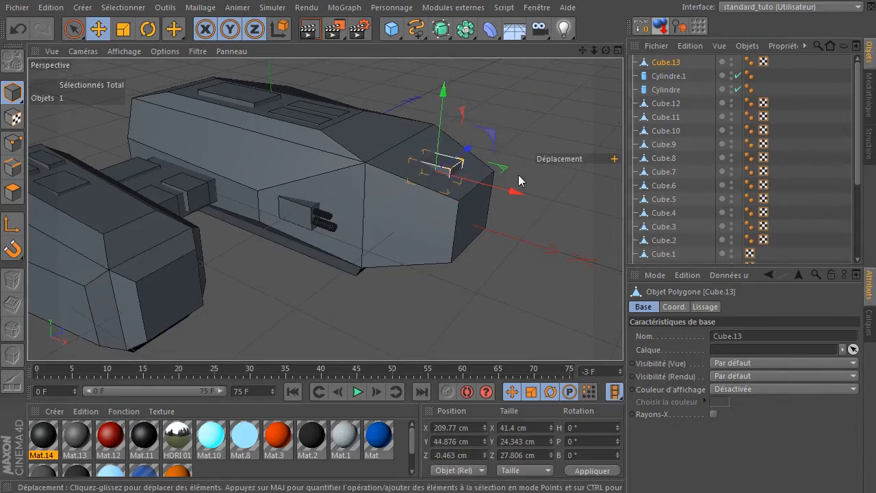
pyautogui.moveTo(514, 189); pyautogui.dragTo(488, 191)
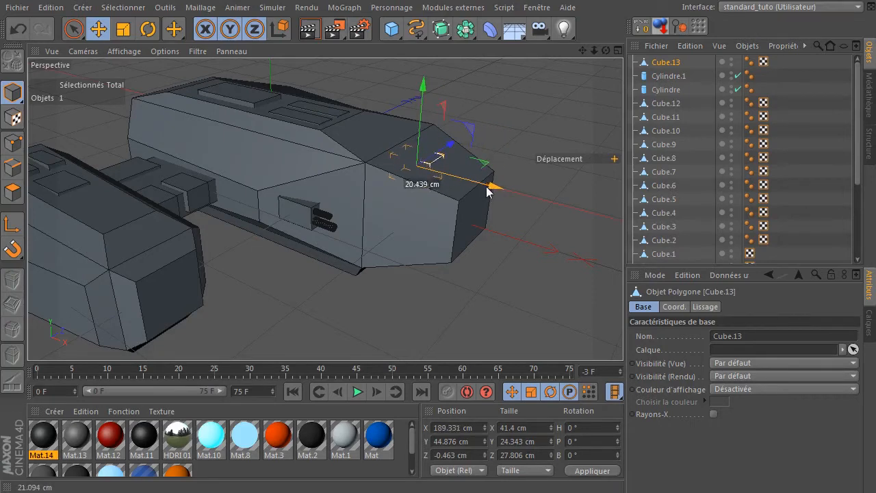
pyautogui.moveTo(422, 85); pyautogui.dragTo(424, 83)
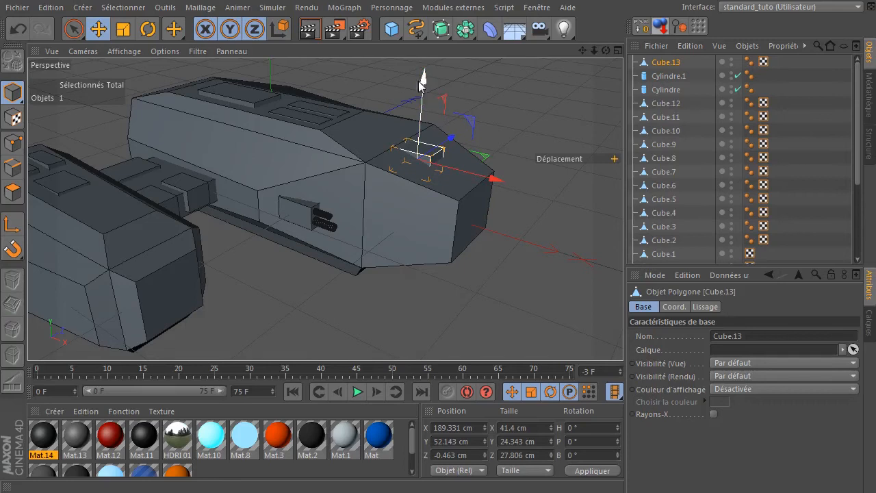
# Widen the nose block to about 65 cm along Z and recentre it at about Z 2.3 cm.
pyautogui.click(123, 29)
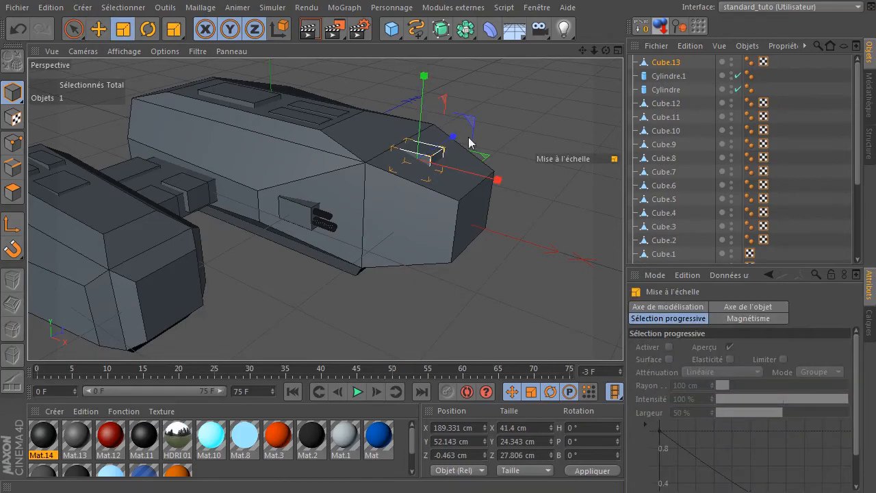
pyautogui.keyDown('alt'); pyautogui.moveTo(470, 140); pyautogui.dragTo(587, 80); pyautogui.keyUp('alt')
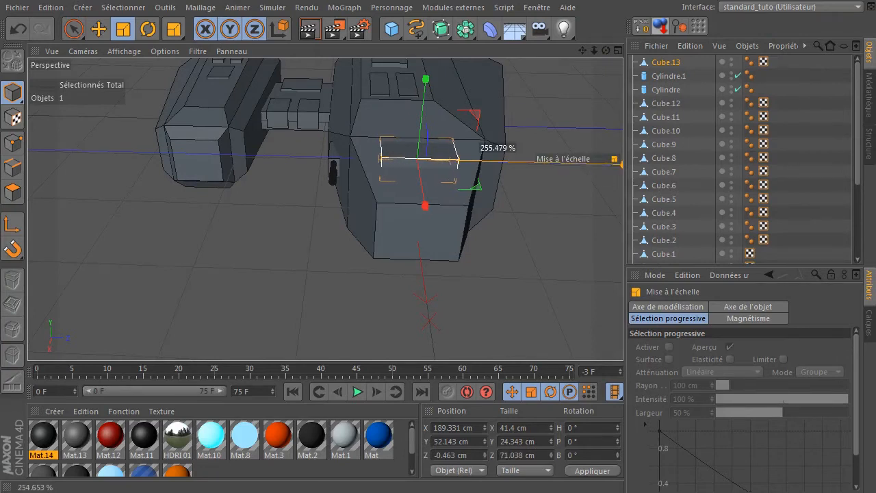
pyautogui.click(98, 30)
pyautogui.moveTo(500, 162)
pyautogui.mouseDown()
pyautogui.moveTo(513, 168)
pyautogui.moveTo(500, 168)
pyautogui.mouseUp()
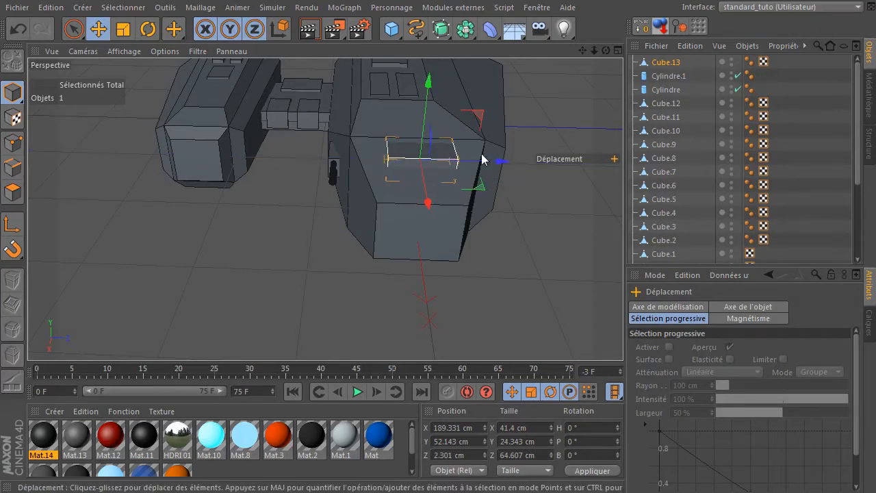
# Shift the nose block slightly forward along X, lower it into the sloped surface, and deselect it.
pyautogui.moveTo(428, 201); pyautogui.dragTo(426, 209)
pyautogui.moveTo(419, 114); pyautogui.dragTo(420, 122)
pyautogui.click(515, 204)
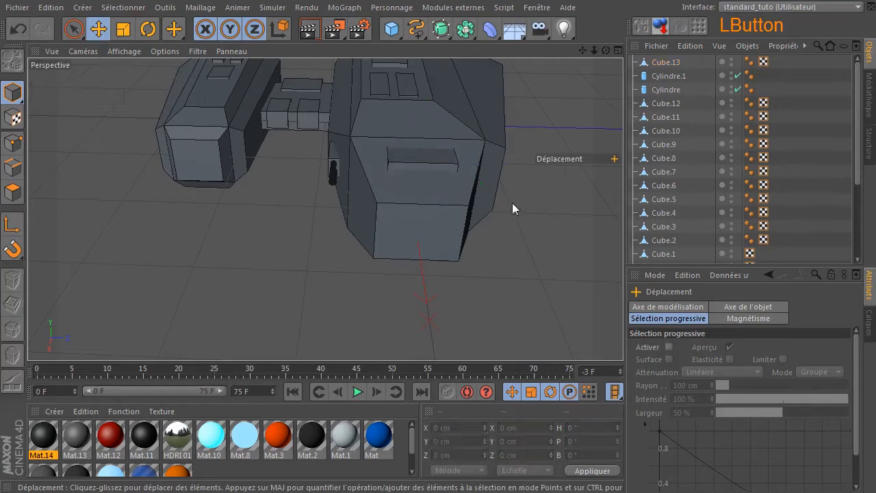
pyautogui.scroll(5, 454, 167)
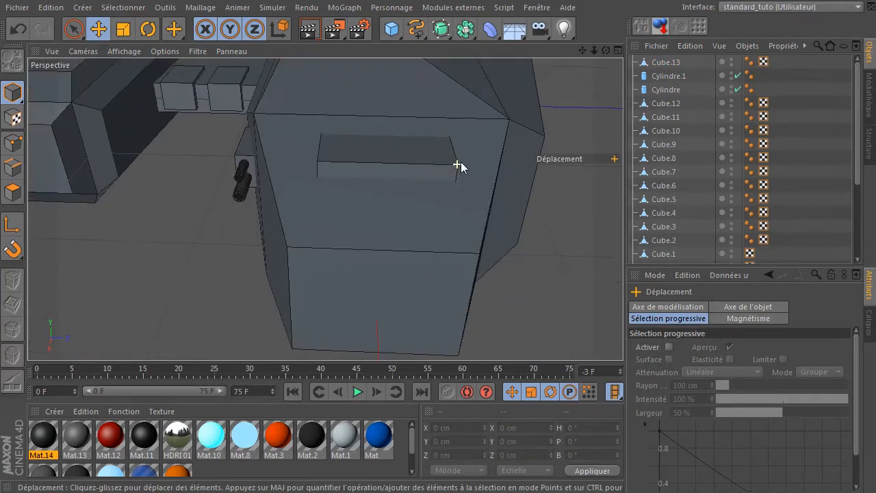
# Nudge the nose block slightly sideways on the sloped surface and deselect it.
pyautogui.click(423, 167)
pyautogui.moveTo(478, 168); pyautogui.dragTo(462, 172)
pyautogui.click(533, 272)
pyautogui.scroll(-6, 507, 280)
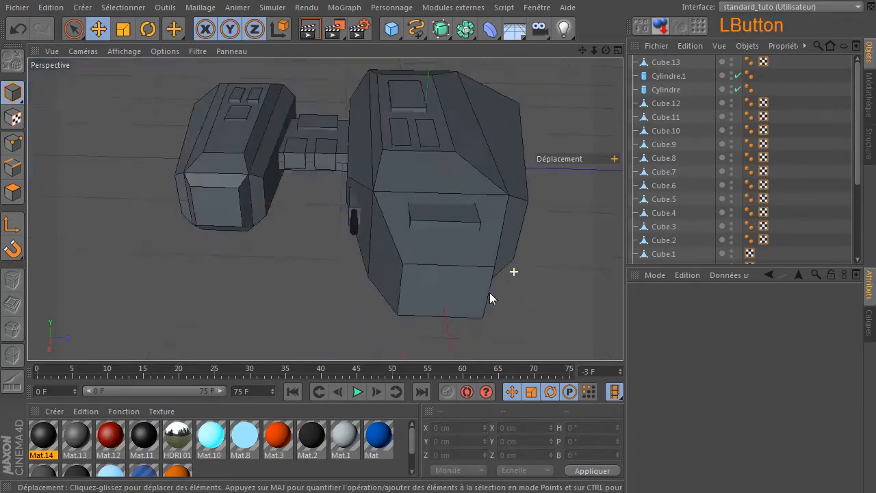
# Render a preview of the ship in the top view to check the nose block.
pyautogui.middleClick(431, 233)
pyautogui.middleClick(512, 157)
pyautogui.click(312, 33)
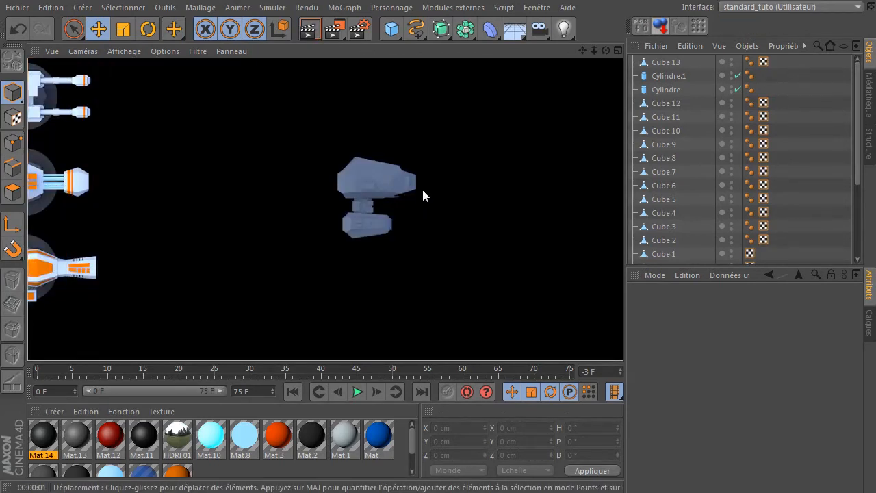
pyautogui.click(422, 189)
pyautogui.click(309, 33)
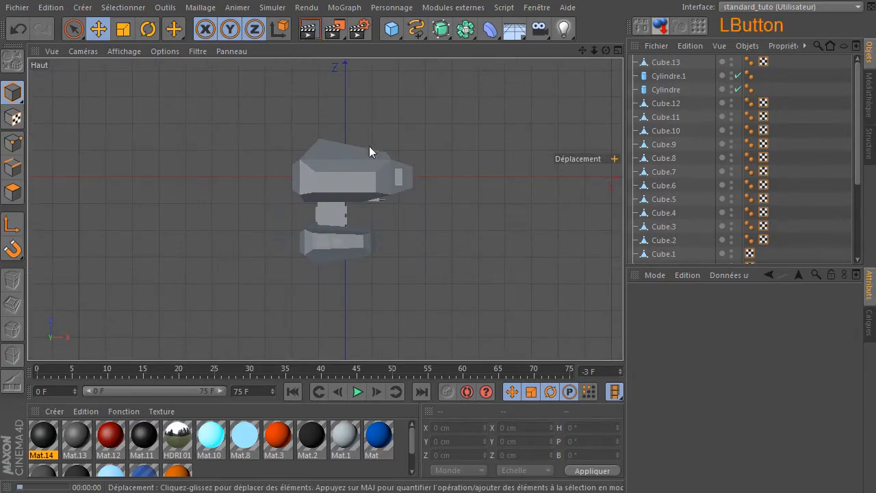
pyautogui.middleClick(475, 215)
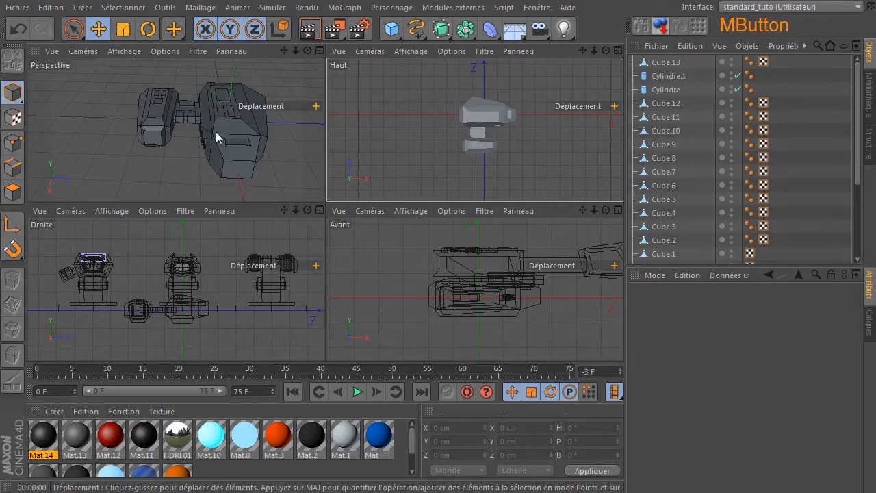
# In the perspective view, add a cylinder primitive and set its orientation to +Z.
pyautogui.moveTo(308, 51); pyautogui.dragTo(657, 94)
pyautogui.keyDown('alt'); pyautogui.moveTo(227, 122); pyautogui.dragTo(275, 132); pyautogui.keyUp('alt')
pyautogui.scroll(3, 209, 93)
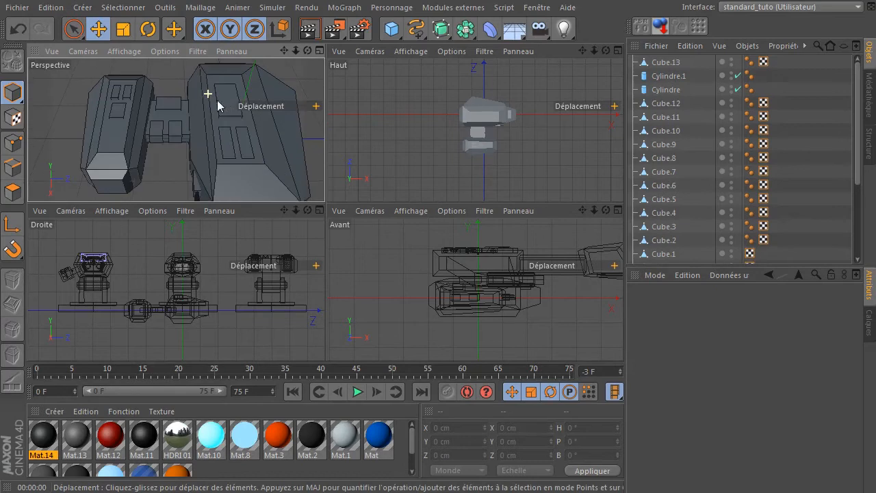
pyautogui.middleClick(152, 128)
pyautogui.moveTo(396, 33); pyautogui.dragTo(756, 47)
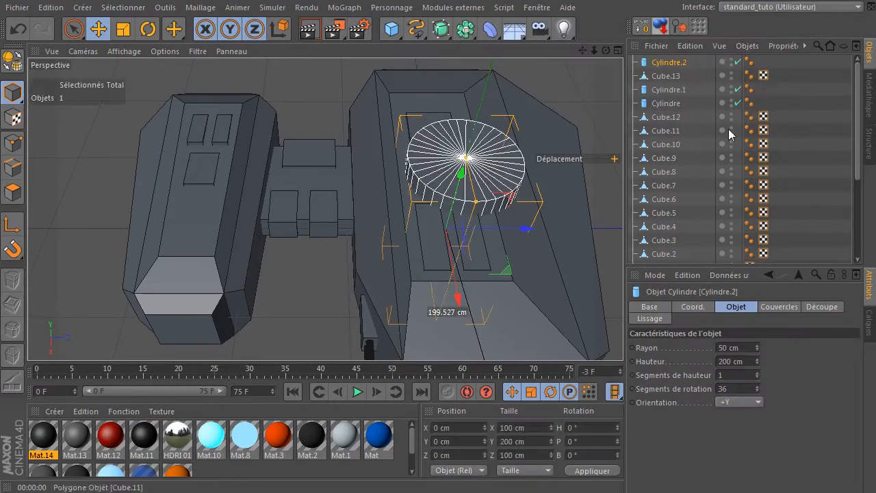
pyautogui.click(739, 402)
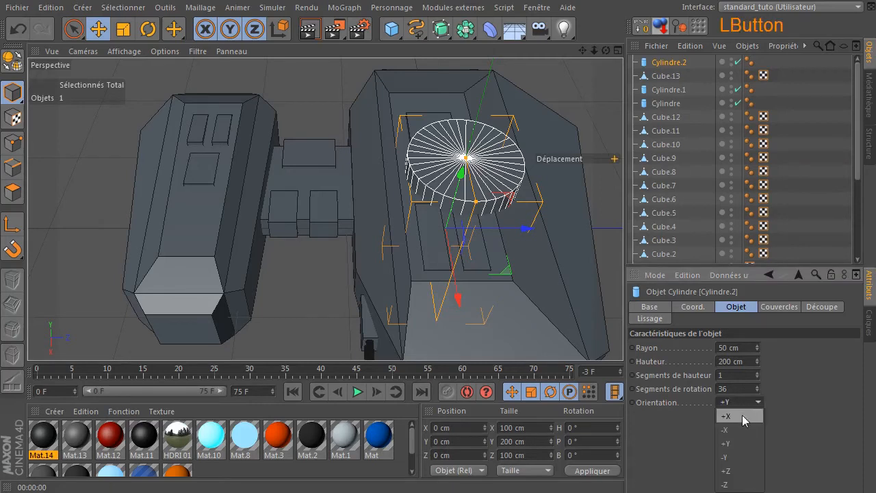
pyautogui.click(734, 471)
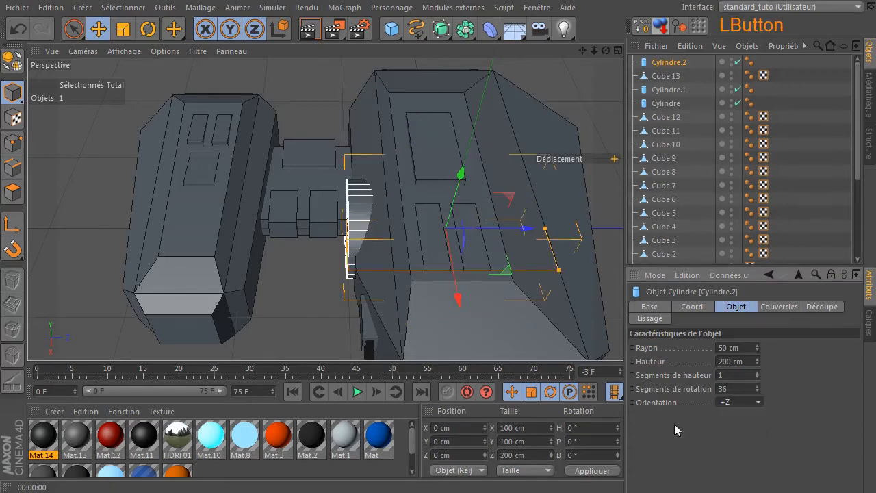
pyautogui.click(99, 33)
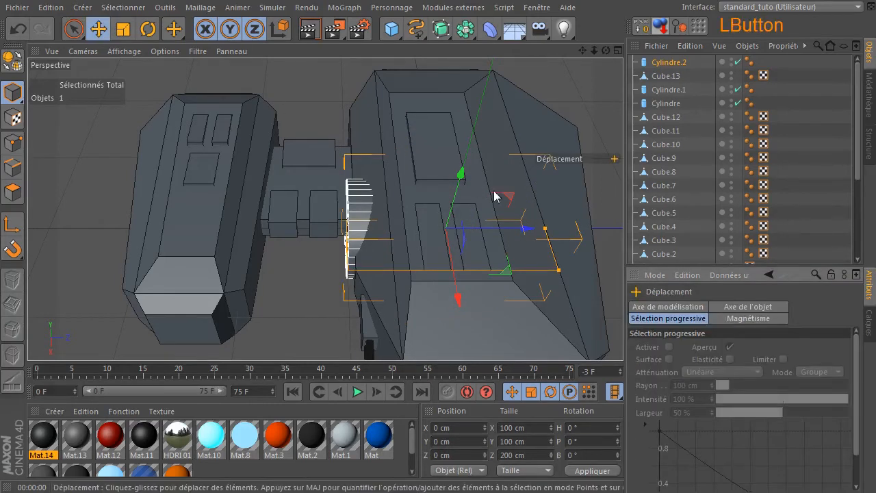
pyautogui.click(653, 64)
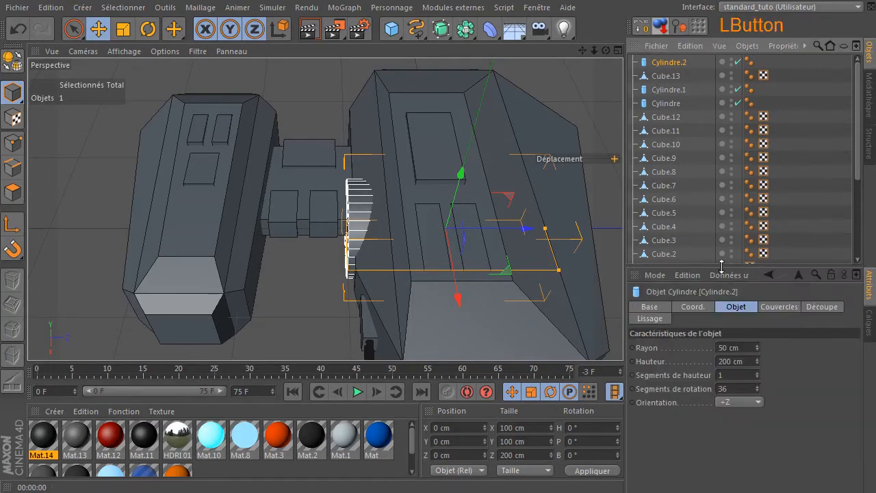
# Set the new cylinder's radius to 3 cm and its height to 50 cm.
pyautogui.click(728, 347)
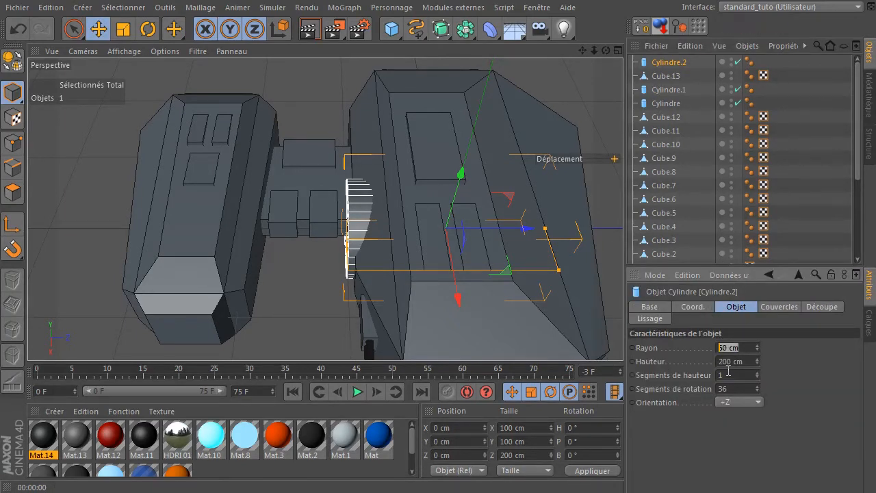
pyautogui.write('3')
pyautogui.press('Return')
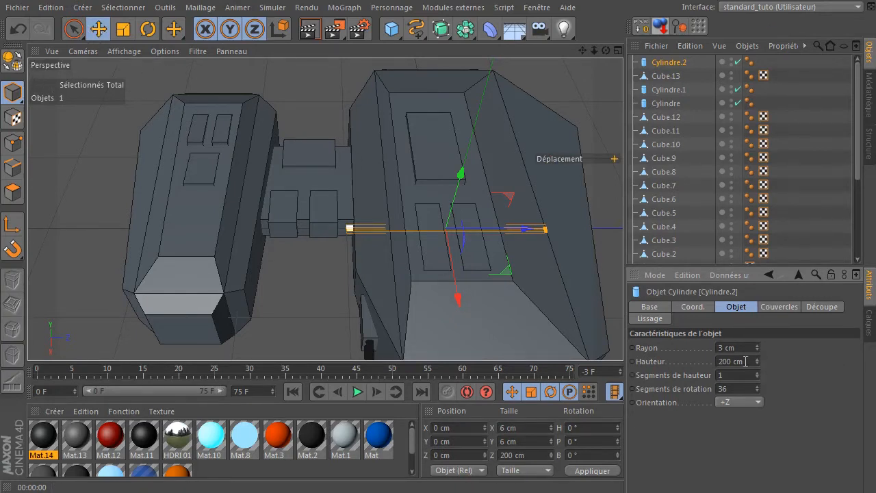
pyautogui.write('100')
pyautogui.press('Return')
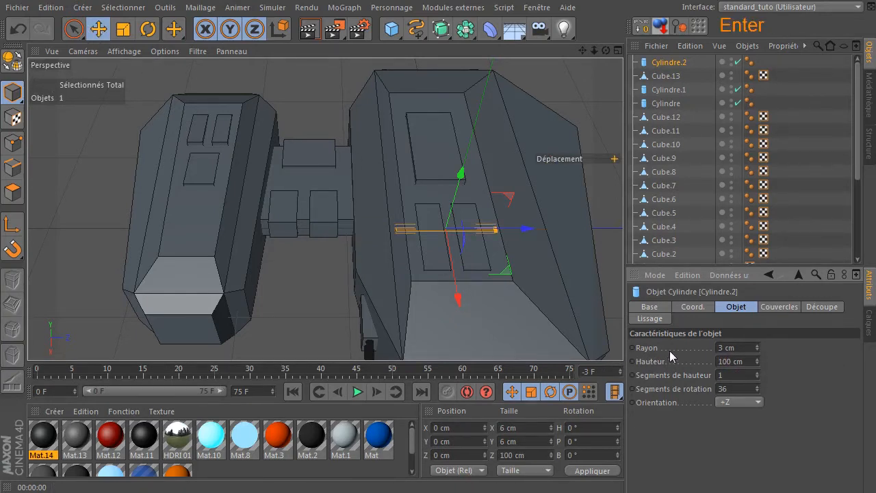
pyautogui.write('50')
pyautogui.press('Return')
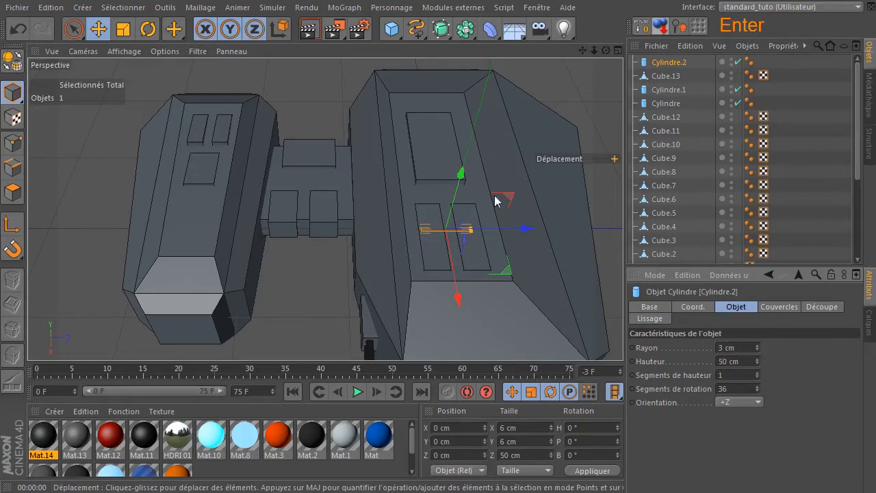
# Place the cylinder across the twin panels on top of the main body, at about X 48, Y 82.2 and Z -20 cm.
pyautogui.moveTo(461, 173); pyautogui.dragTo(477, 118)
pyautogui.moveTo(480, 227); pyautogui.dragTo(529, 227)
pyautogui.scroll(4, 474, 240)
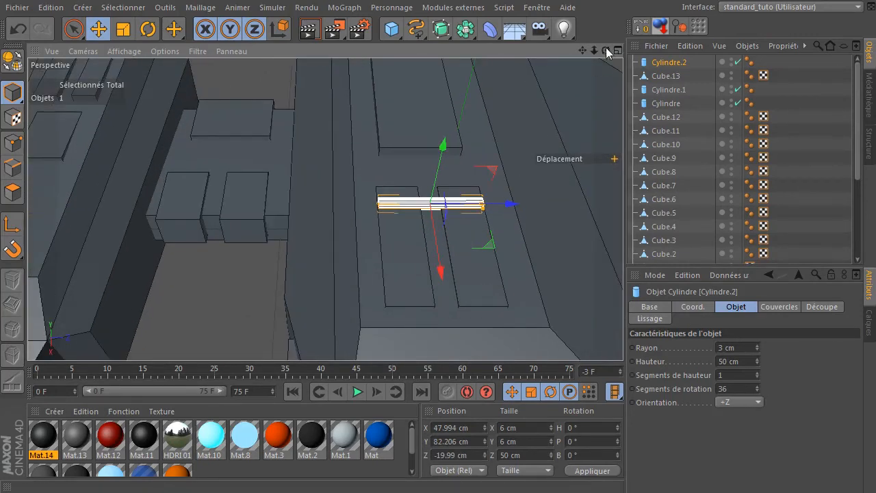
# Set the top cylinder's height to 60 cm and radius to 5 cm, and shift it back to about X 36.8 cm.
pyautogui.moveTo(606, 50); pyautogui.dragTo(590, 60)
pyautogui.moveTo(734, 362); pyautogui.dragTo(662, 363)
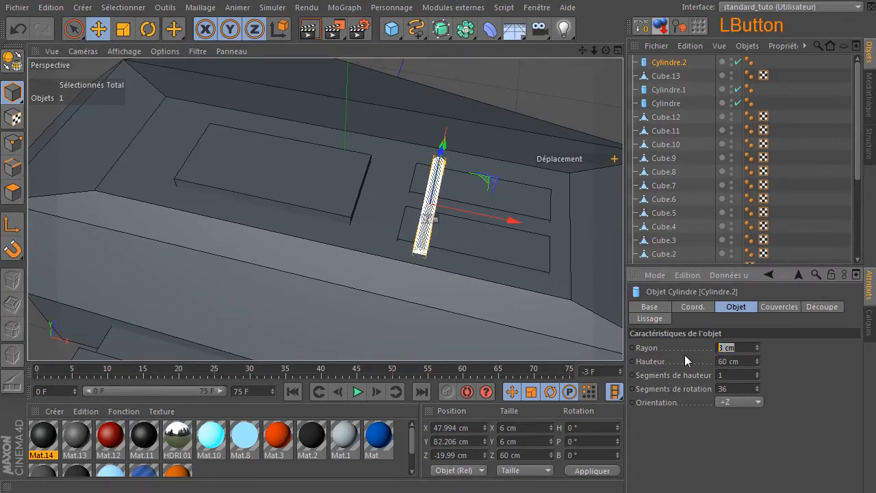
pyautogui.write('5')
pyautogui.press('Return')
pyautogui.moveTo(515, 223); pyautogui.dragTo(492, 223)
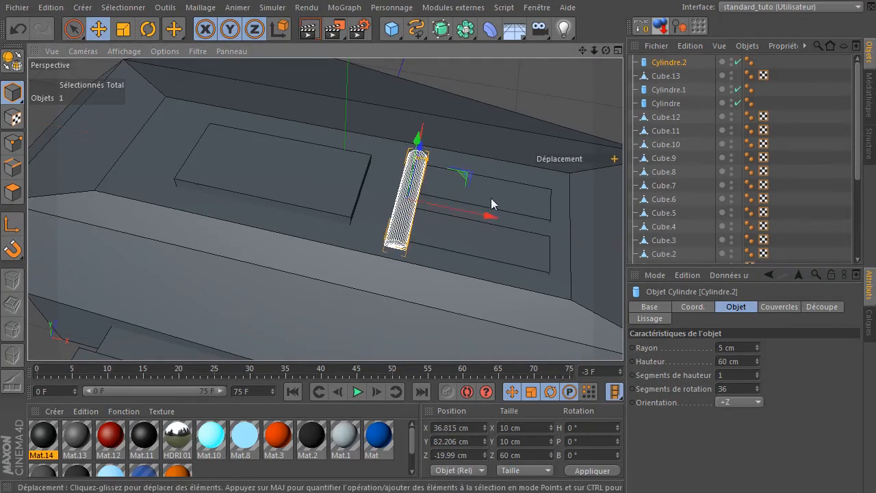
# Duplicate the top cylinder along X to about -15.7 cm and give the copy a 4 cm radius and 30 cm height.
pyautogui.moveTo(607, 51); pyautogui.dragTo(558, 67)
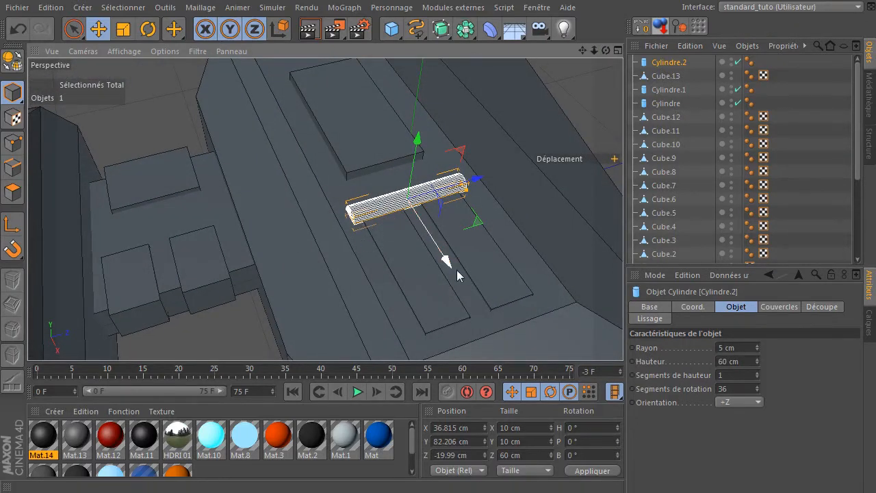
pyautogui.keyDown('ctrl'); pyautogui.moveTo(451, 260); pyautogui.dragTo(431, 203); pyautogui.keyUp('ctrl')
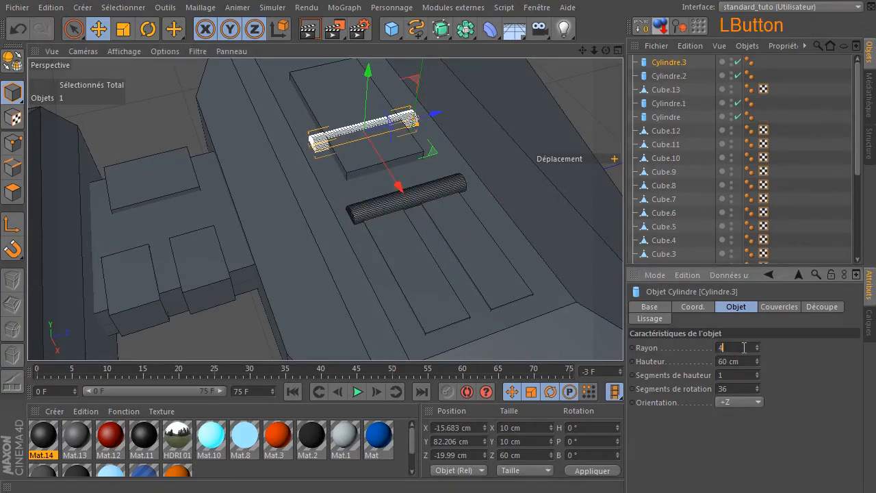
pyautogui.press('Return')
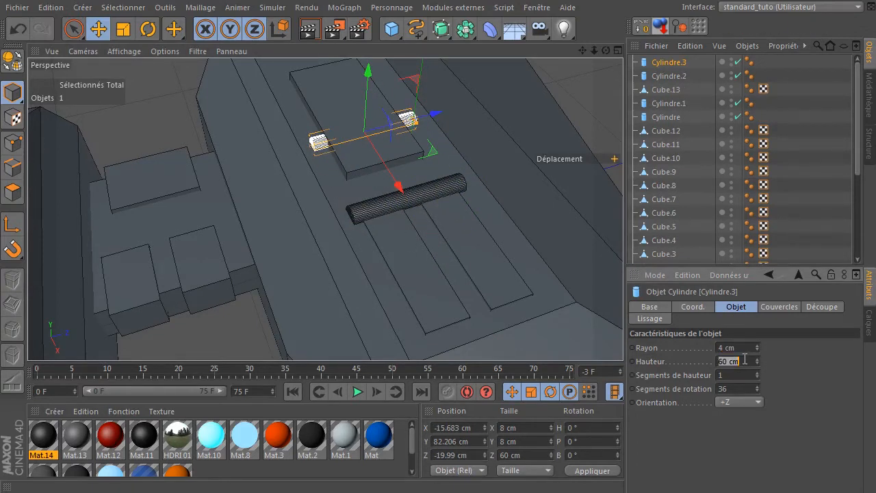
pyautogui.click(745, 357)
pyautogui.write('30')
pyautogui.press('Return')
# Move the short cylinder onto the connector between body and pod, at about Y 10 and Z -139.6 cm.
pyautogui.moveTo(404, 125); pyautogui.dragTo(223, 208)
pyautogui.moveTo(119, 125); pyautogui.dragTo(115, 232)
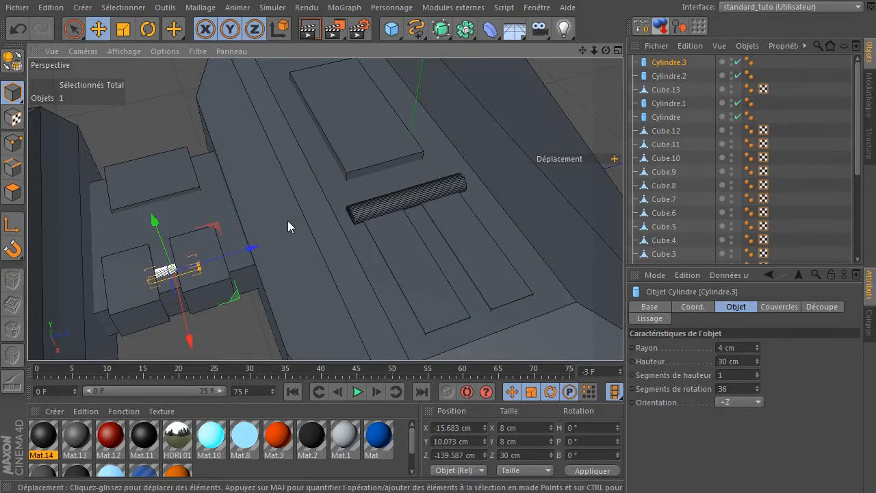
pyautogui.scroll(5, 117, 276)
pyautogui.scroll(1, 117, 276)
# Duplicate the short cylinder along the connector at about X -27 cm and deselect it.
pyautogui.moveTo(311, 308); pyautogui.dragTo(263, 275)
pyautogui.scroll(-6, 293, 184)
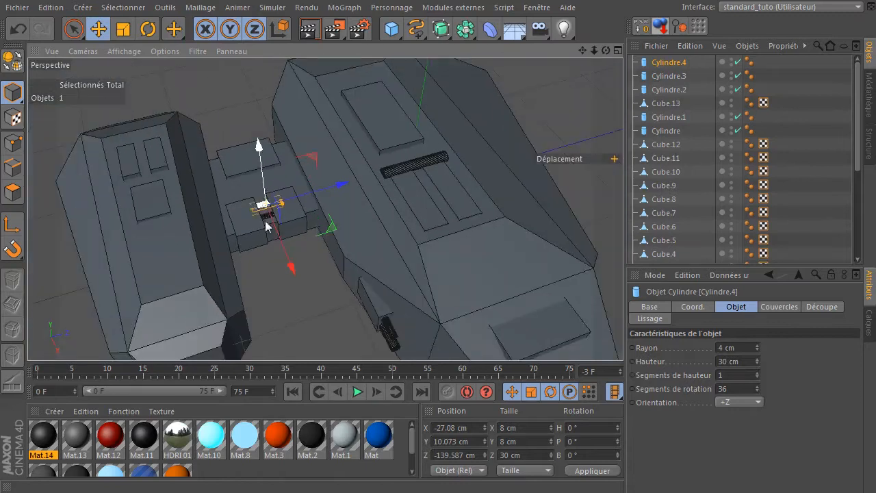
pyautogui.click(274, 305)
# Render a top-view preview of the ship with the added body and connector cylinders.
pyautogui.middleClick(340, 229)
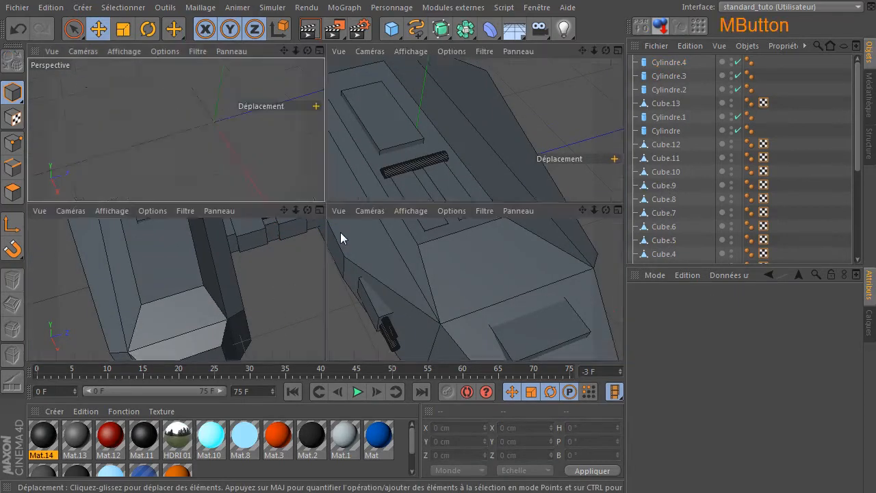
pyautogui.middleClick(452, 149)
pyautogui.click(309, 30)
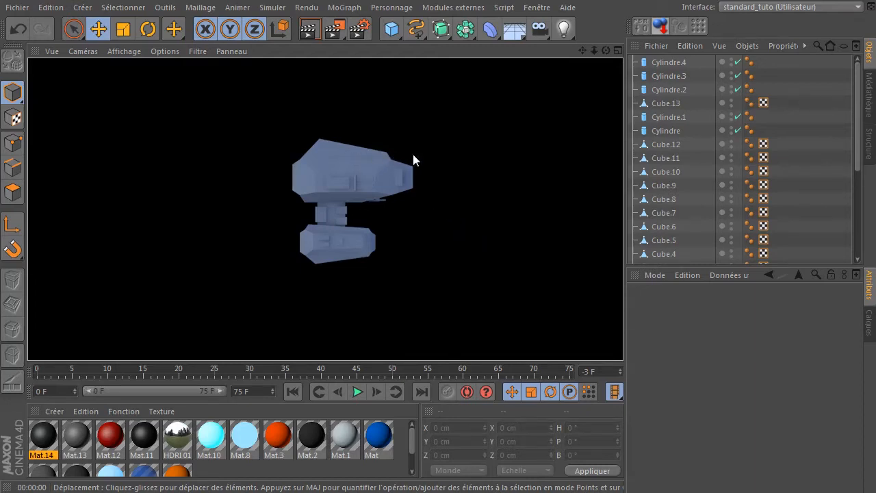
pyautogui.middleClick(357, 164)
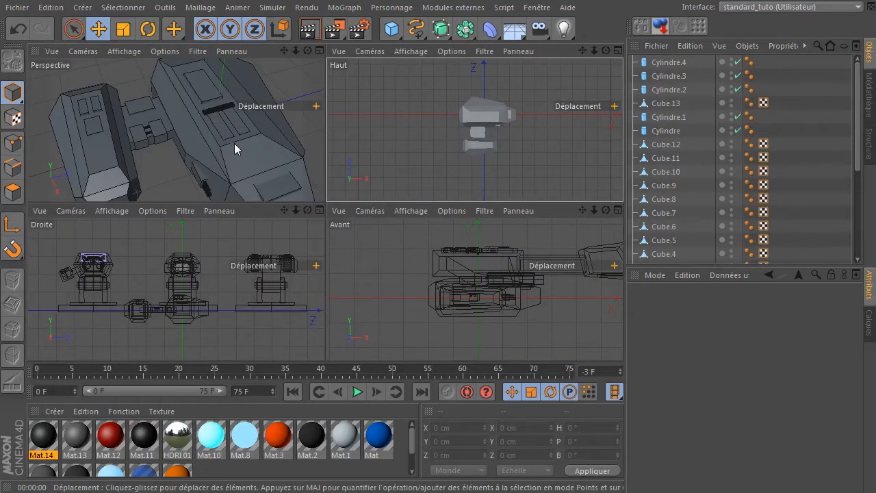
# Duplicate the upper side barrel with its mounting block along Z to the opposite side of the main body, at about Z 243.6 cm.
pyautogui.middleClick(235, 145)
pyautogui.moveTo(606, 51); pyautogui.dragTo(317, 269)
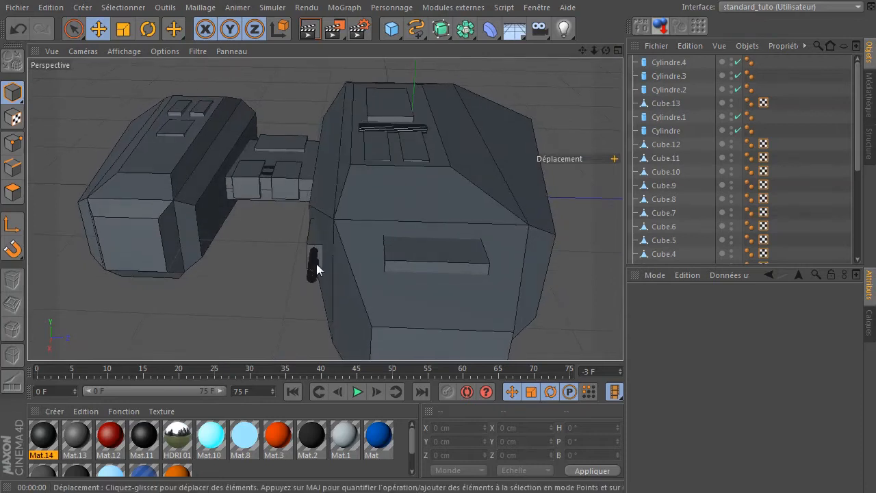
pyautogui.click(313, 260)
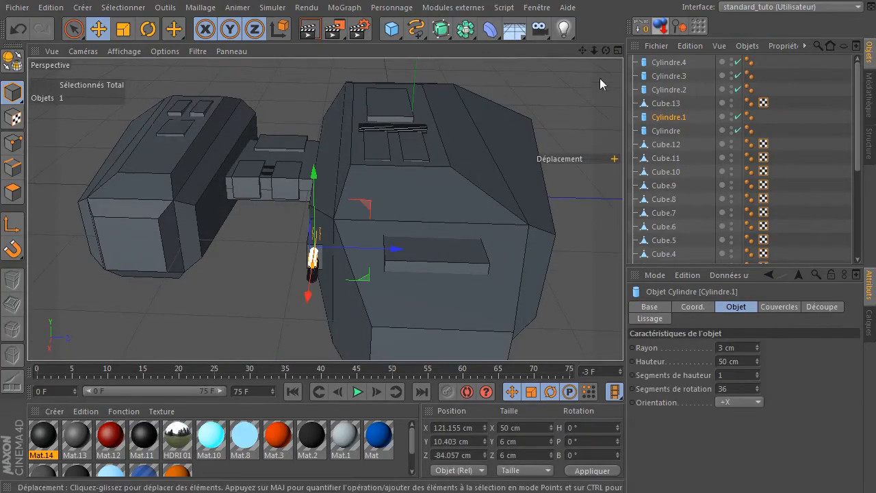
pyautogui.moveTo(606, 52); pyautogui.dragTo(294, 237)
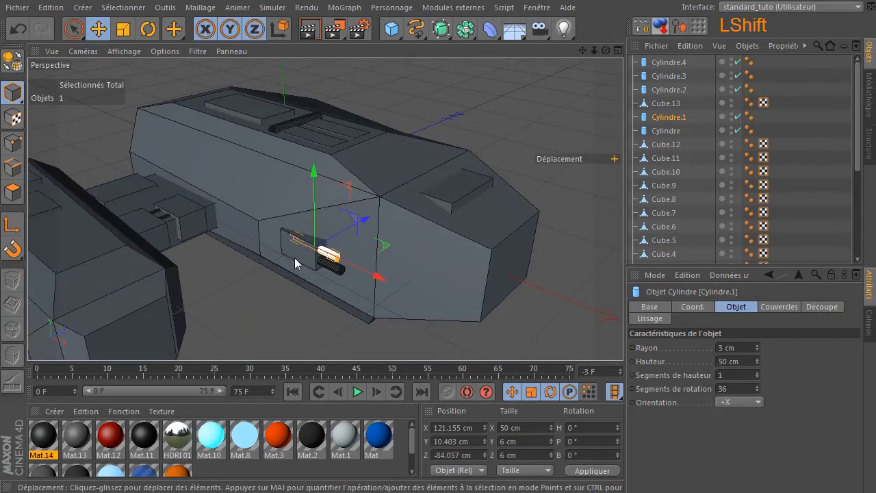
pyautogui.keyDown('shift'); pyautogui.click(295, 256); pyautogui.keyUp('shift')
pyautogui.keyDown('ctrl'); pyautogui.moveTo(362, 240); pyautogui.dragTo(517, 151); pyautogui.keyUp('ctrl')
pyautogui.moveTo(606, 51); pyautogui.dragTo(438, 102)
pyautogui.scroll(3, 456, 158)
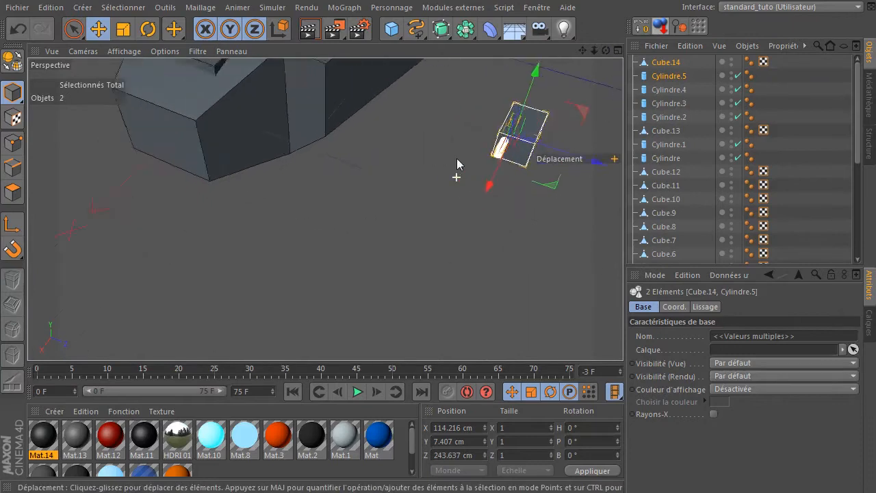
# Bring the copied barrel and block closer to the hull, at about Z 162 cm.
pyautogui.scroll(2, 457, 159)
pyautogui.moveTo(612, 142); pyautogui.dragTo(435, 161)
pyautogui.moveTo(583, 50); pyautogui.dragTo(547, 208)
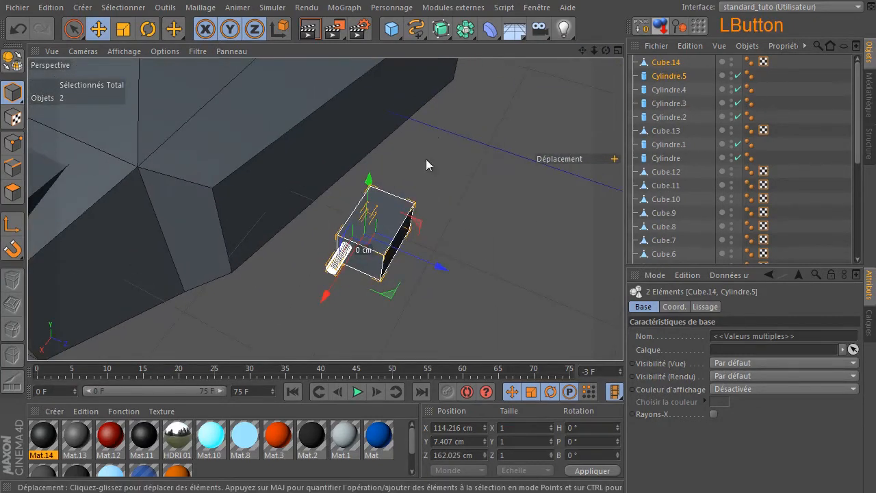
# Narrow the copied block to about 14.4 cm along Z and move it to about Z 156.2 cm.
pyautogui.click(390, 223)
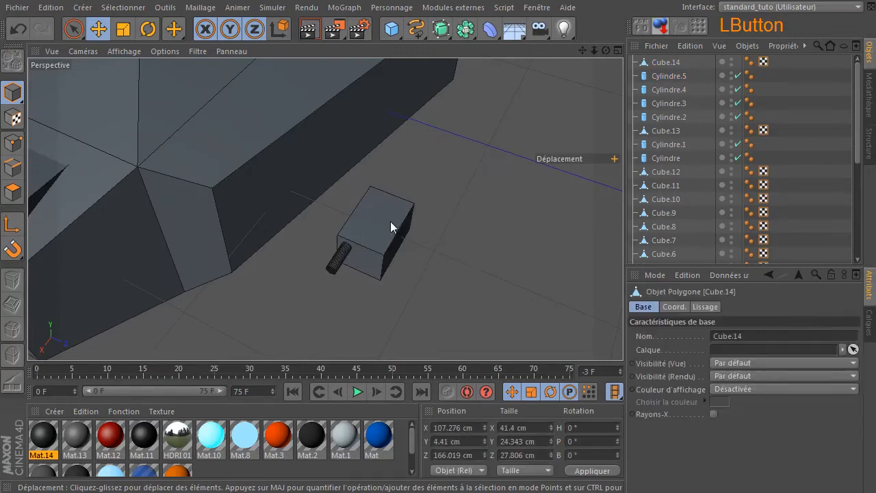
pyautogui.click(123, 30)
pyautogui.moveTo(456, 262); pyautogui.dragTo(404, 279)
pyautogui.click(99, 29)
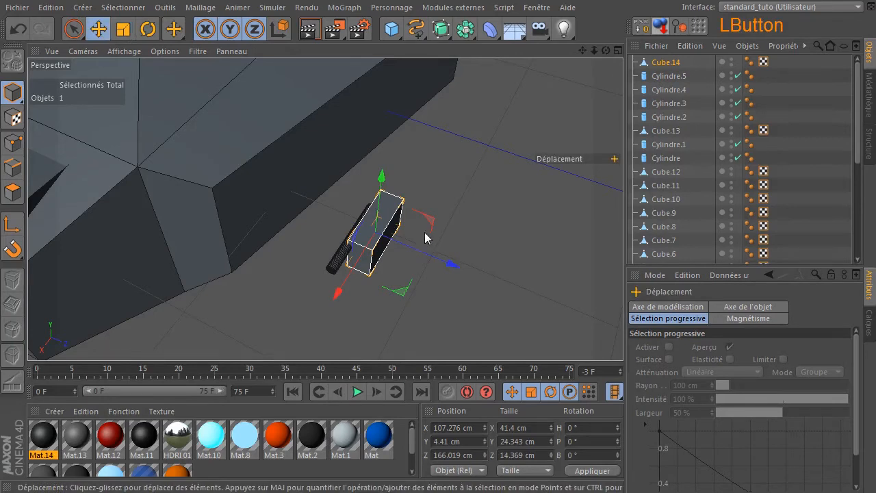
pyautogui.moveTo(453, 266); pyautogui.dragTo(424, 265)
# Slide the copied barrel forward to about X 141.6 cm and lower it to line up with the block's middle.
pyautogui.moveTo(340, 276); pyautogui.dragTo(364, 255)
pyautogui.moveTo(308, 304); pyautogui.dragTo(291, 327)
pyautogui.click(739, 350)
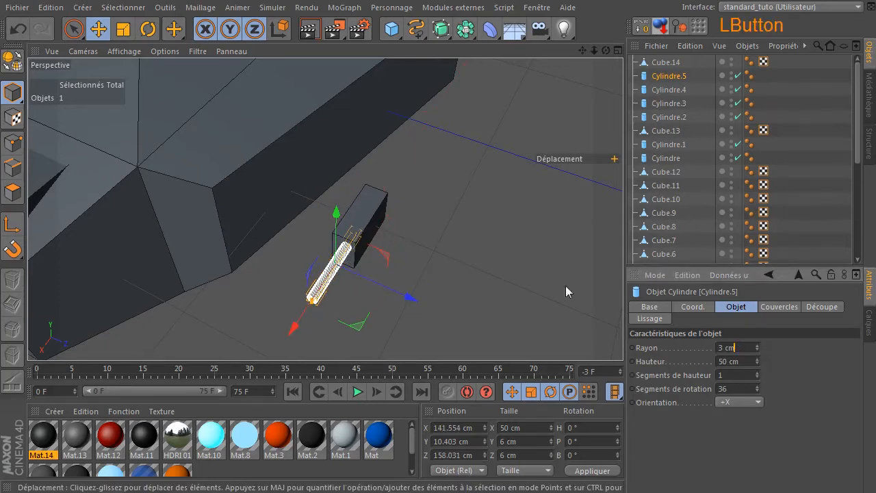
pyautogui.moveTo(606, 50); pyautogui.dragTo(363, 130)
pyautogui.moveTo(339, 178); pyautogui.dragTo(339, 218)
# Reduce the copied block's height to about 16.2 cm along Y.
pyautogui.click(424, 273)
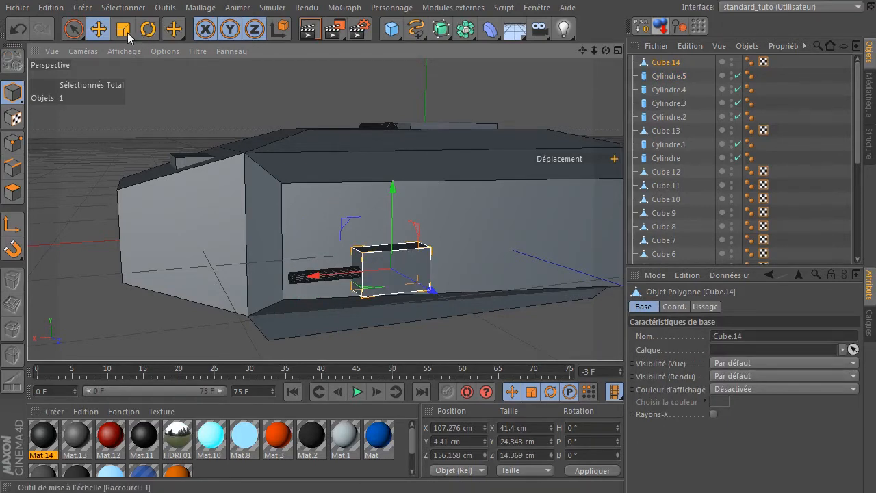
pyautogui.click(123, 29)
pyautogui.moveTo(394, 189); pyautogui.dragTo(392, 218)
pyautogui.click(98, 28)
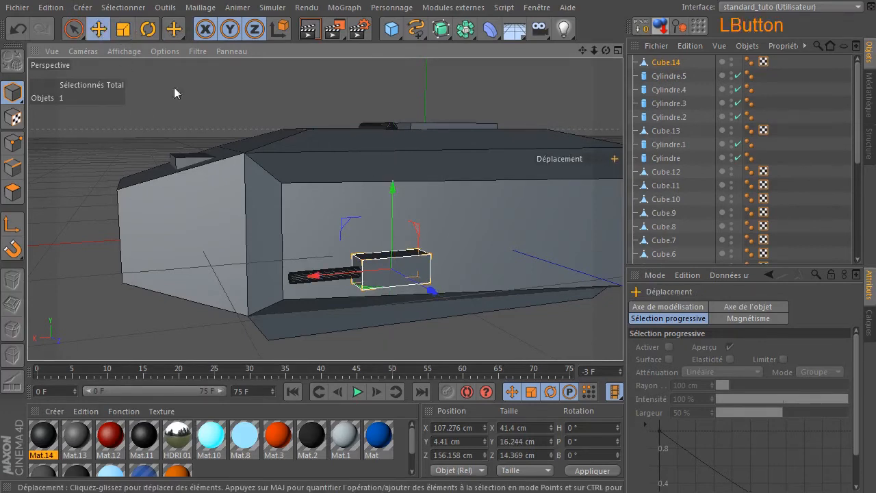
# Move the copied barrel and block together onto the hull's angled front side, to about X 185.3 cm and Z 66.9 cm.
pyautogui.keyDown('shift'); pyautogui.click(293, 280); pyautogui.keyUp('shift')
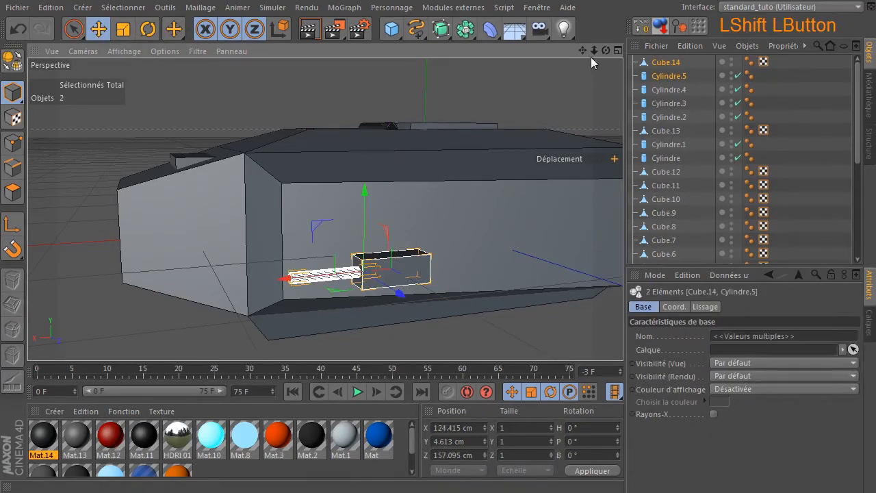
pyautogui.moveTo(606, 51); pyautogui.dragTo(687, 115)
pyautogui.moveTo(445, 292); pyautogui.dragTo(284, 325)
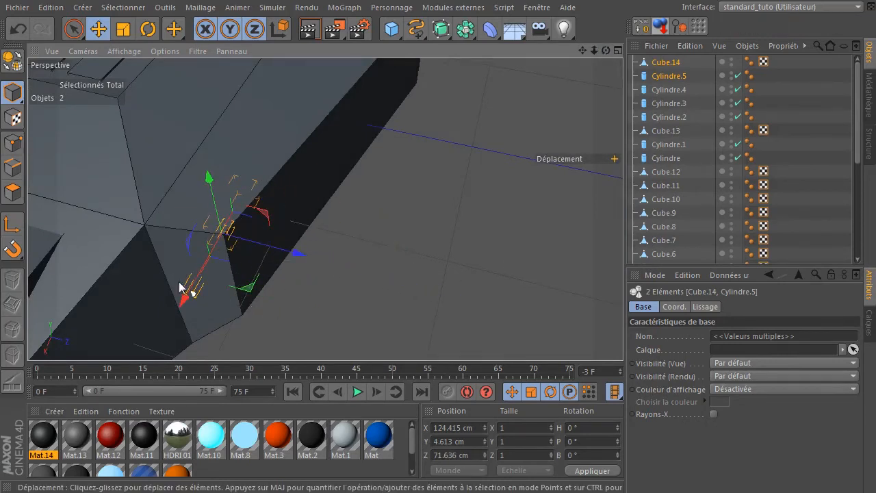
pyautogui.moveTo(188, 296); pyautogui.dragTo(190, 248)
pyautogui.moveTo(582, 50); pyautogui.dragTo(728, 0)
pyautogui.moveTo(403, 258); pyautogui.dragTo(385, 260)
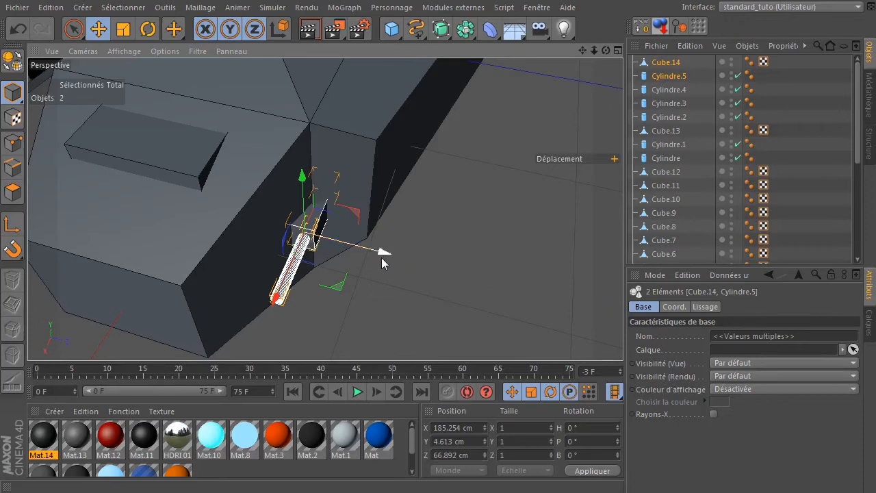
pyautogui.moveTo(606, 50); pyautogui.dragTo(534, 96)
pyautogui.click(519, 182)
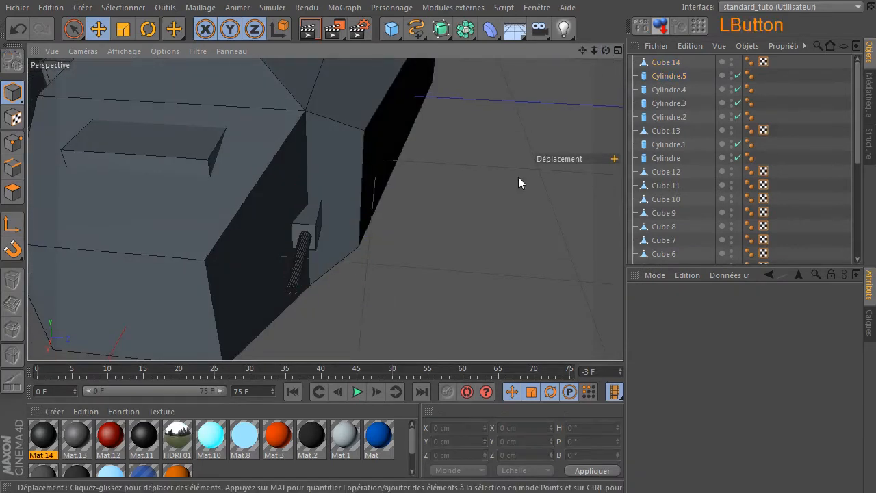
# Render the top view to compare the new ship with the finished models, and return to the perspective view.
pyautogui.scroll(-10, 322, 286)
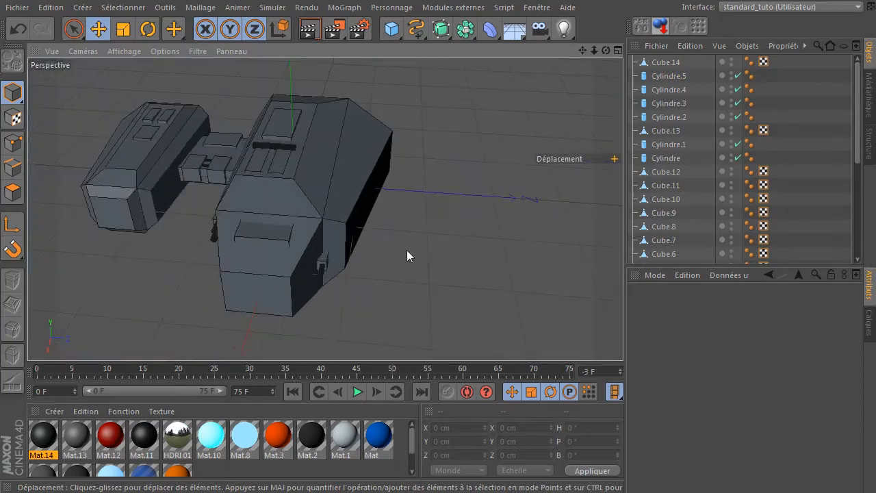
pyautogui.middleClick(407, 251)
pyautogui.middleClick(490, 164)
pyautogui.click(311, 31)
pyautogui.scroll(-9, 431, 200)
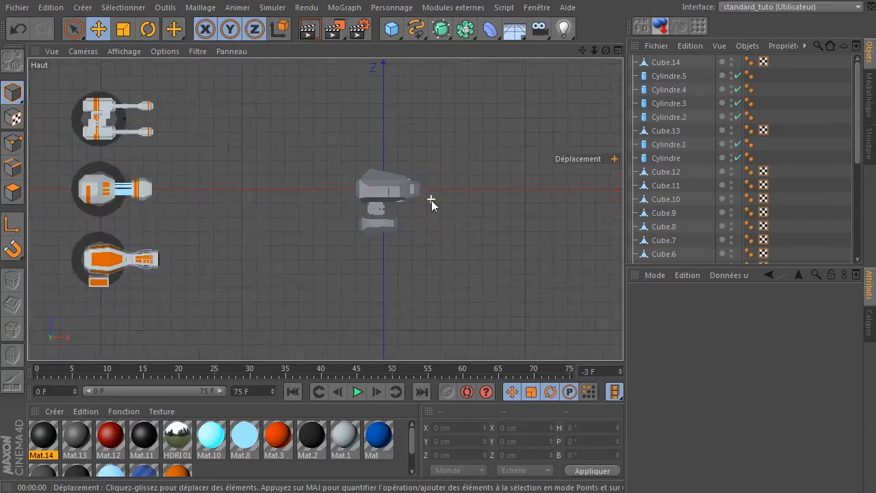
pyautogui.click(318, 33)
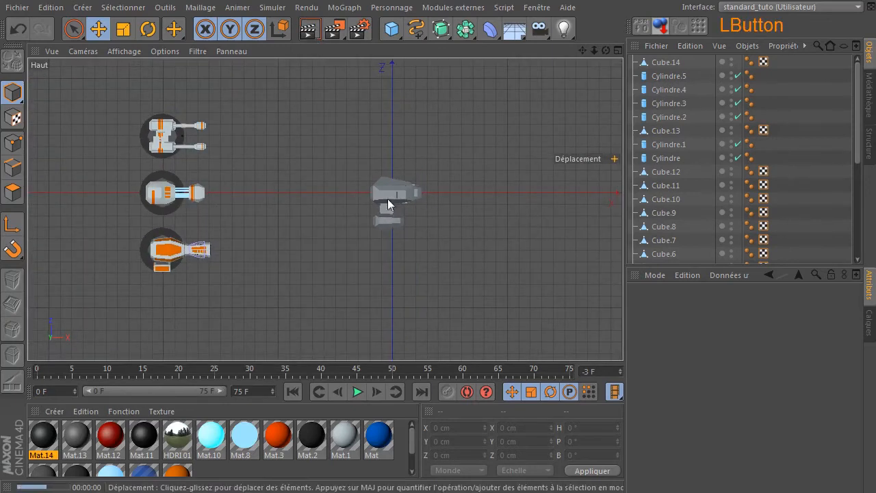
pyautogui.scroll(5, 434, 191)
pyautogui.middleClick(432, 180)
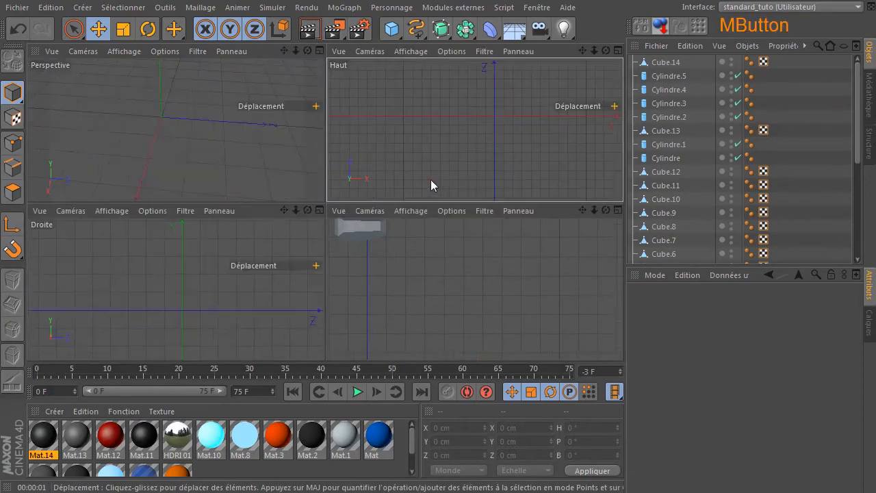
pyautogui.middleClick(250, 125)
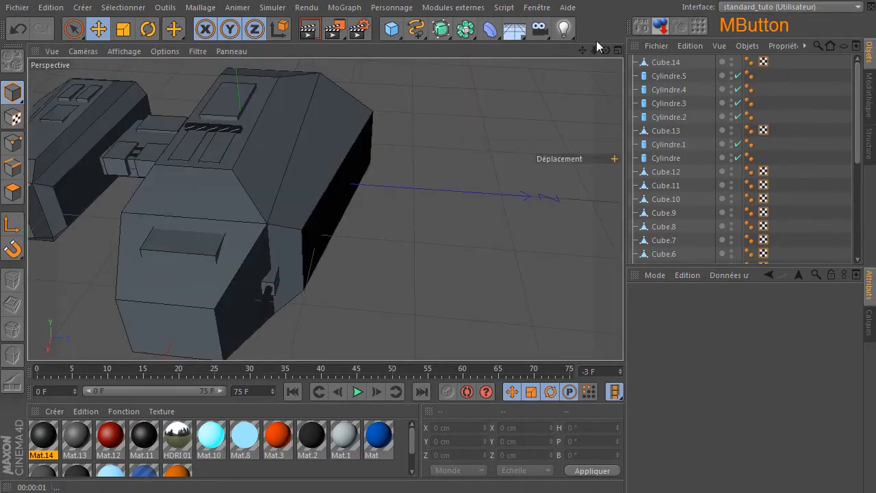
# Raise the front-side barrel and block, and place a copy of the pair below at about Y -8.2 cm.
pyautogui.moveTo(606, 54); pyautogui.dragTo(537, 61)
pyautogui.keyDown('alt'); pyautogui.moveTo(247, 178); pyautogui.dragTo(324, 216); pyautogui.keyUp('alt')
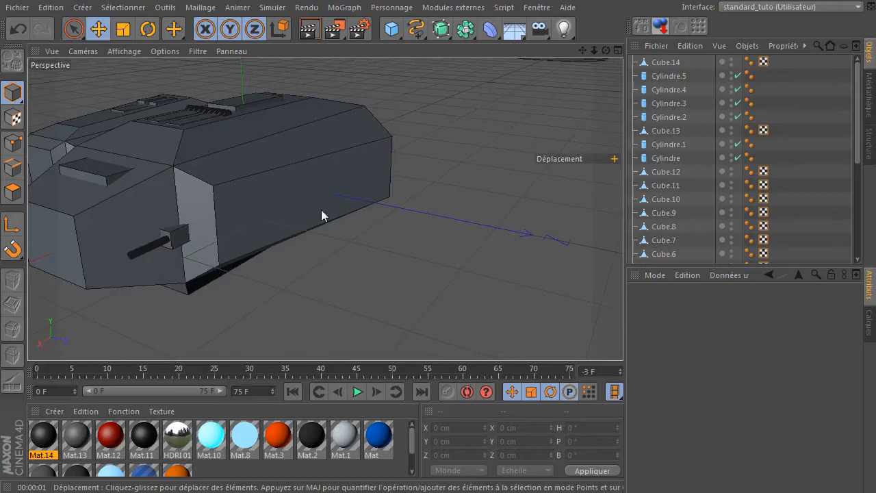
pyautogui.click(180, 241)
pyautogui.keyDown('shift'); pyautogui.click(135, 259); pyautogui.keyUp('shift')
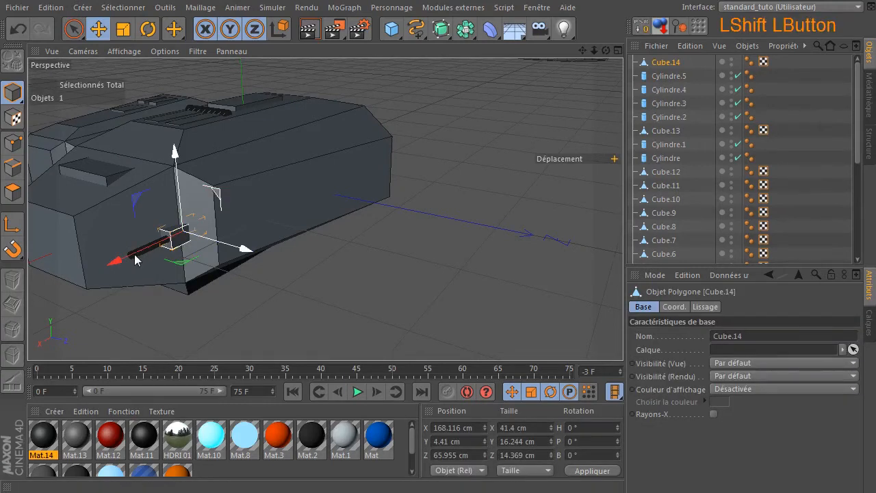
pyautogui.keyDown('shift'); pyautogui.click(131, 260); pyautogui.keyUp('shift')
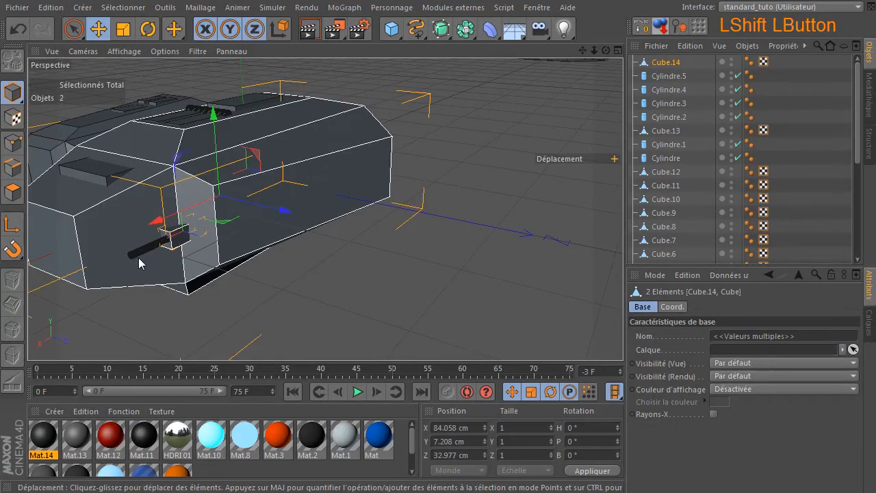
pyautogui.click(141, 256)
pyautogui.click(201, 337)
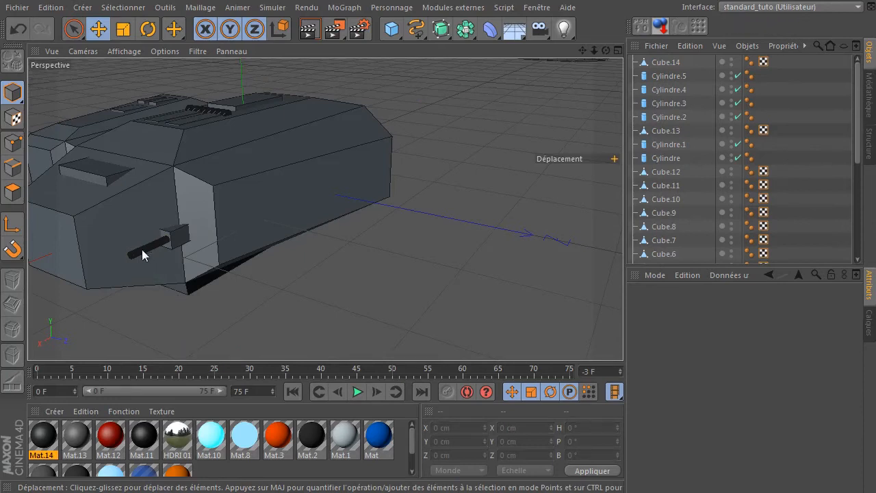
pyautogui.click(142, 249)
pyautogui.keyDown('shift'); pyautogui.click(187, 237); pyautogui.keyUp('shift')
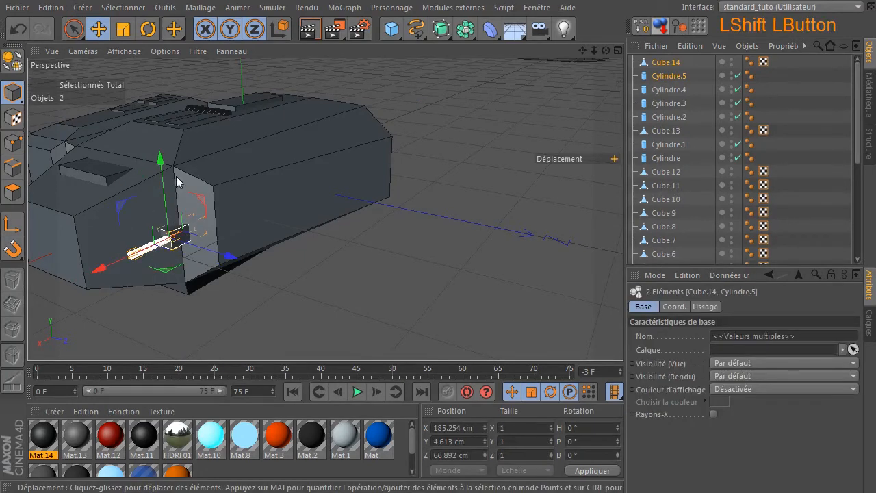
pyautogui.moveTo(162, 166)
pyautogui.mouseDown()
pyautogui.moveTo(156, 134)
pyautogui.moveTo(158, 171)
pyautogui.mouseUp()
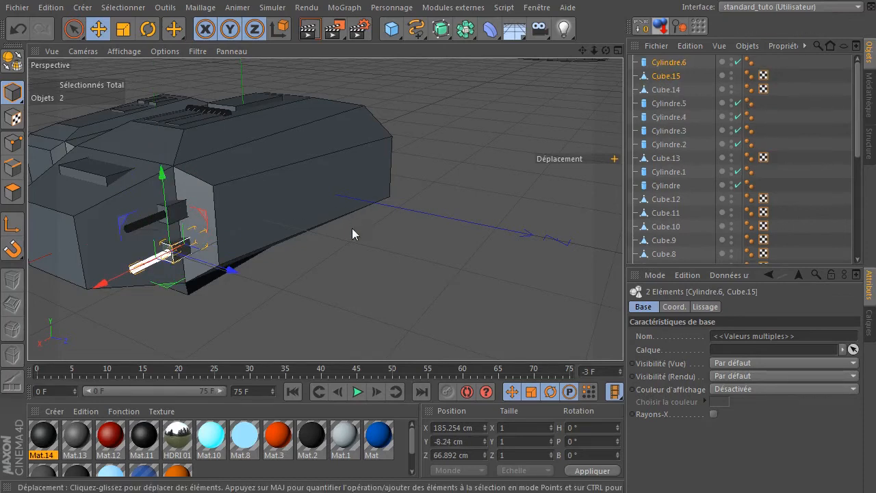
pyautogui.click(402, 270)
# Group all the new ship's cylinders and cubes under one null object and name it vzisseau 02.
pyautogui.moveTo(582, 50)
pyautogui.mouseDown()
pyautogui.moveTo(589, 51)
pyautogui.moveTo(562, 56)
pyautogui.moveTo(558, 68)
pyautogui.moveTo(596, 48)
pyautogui.moveTo(624, 49)
pyautogui.moveTo(589, 51)
pyautogui.moveTo(602, 50)
pyautogui.moveTo(593, 63)
pyautogui.moveTo(574, 53)
pyautogui.mouseUp()
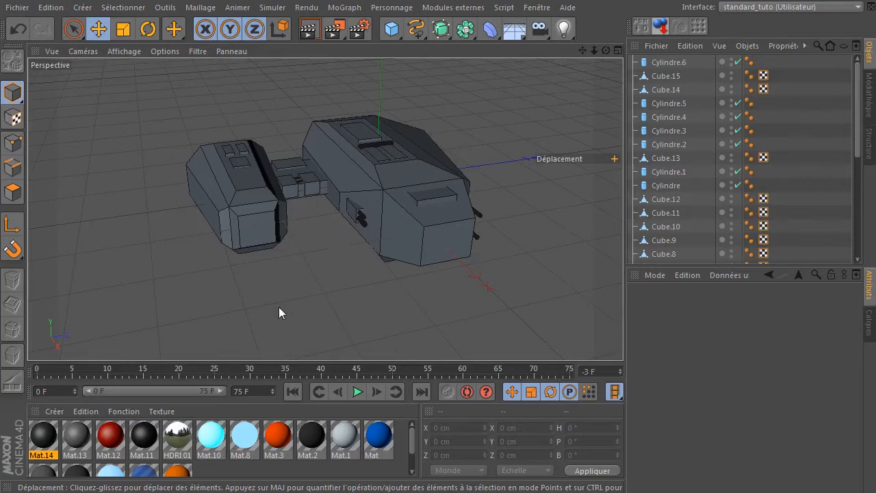
pyautogui.click(662, 62)
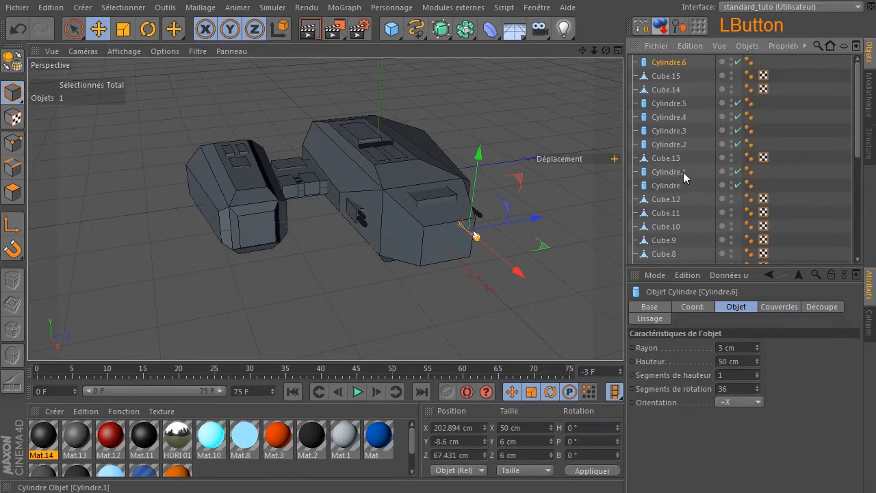
pyautogui.scroll(-5, 688, 175)
pyautogui.keyDown('shift'); pyautogui.click(660, 148); pyautogui.keyUp('shift')
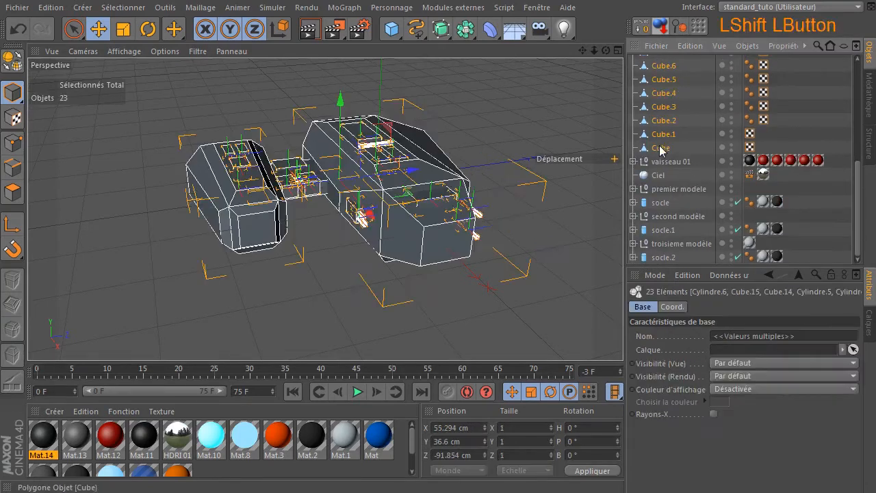
pyautogui.hotkey('alt', 'g')
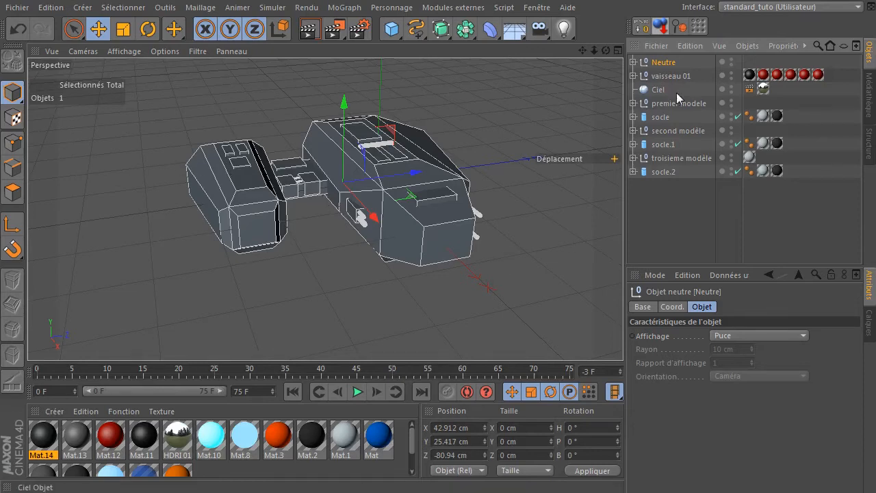
pyautogui.doubleClick(666, 63)
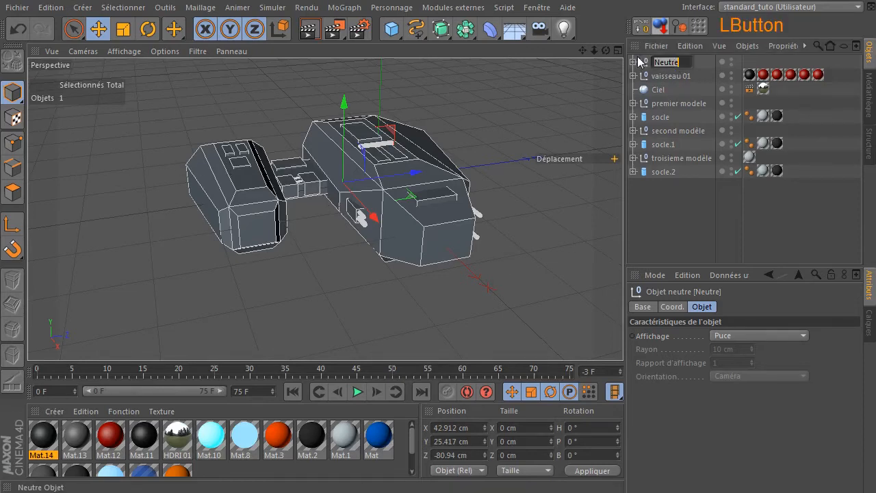
pyautogui.write('vzisseau')
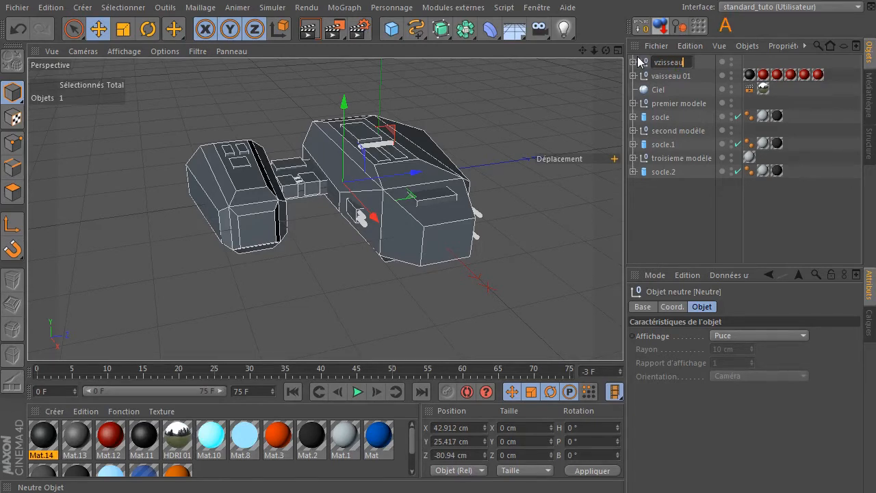
pyautogui.write(' 02')
pyautogui.press('Return')
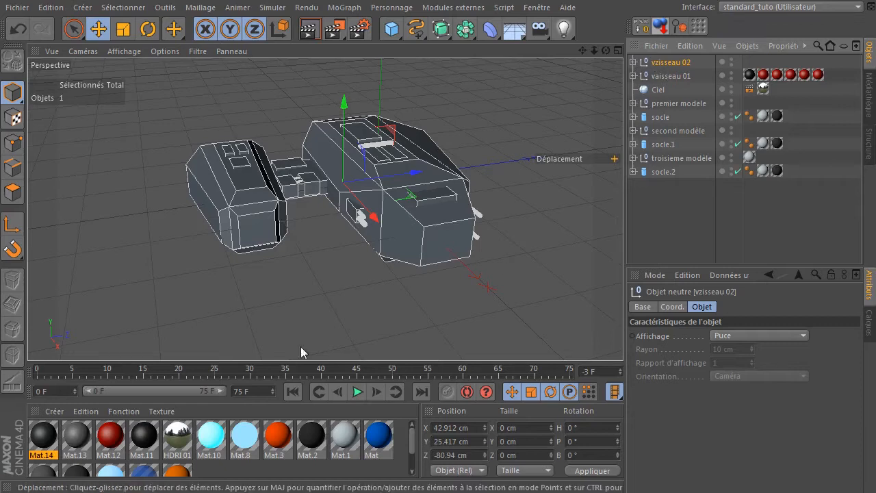
# Apply the black Mat.11 material and the red Mat.12 material to the new ship's group.
pyautogui.click(142, 435)
pyautogui.moveTo(685, 101); pyautogui.dragTo(680, 62)
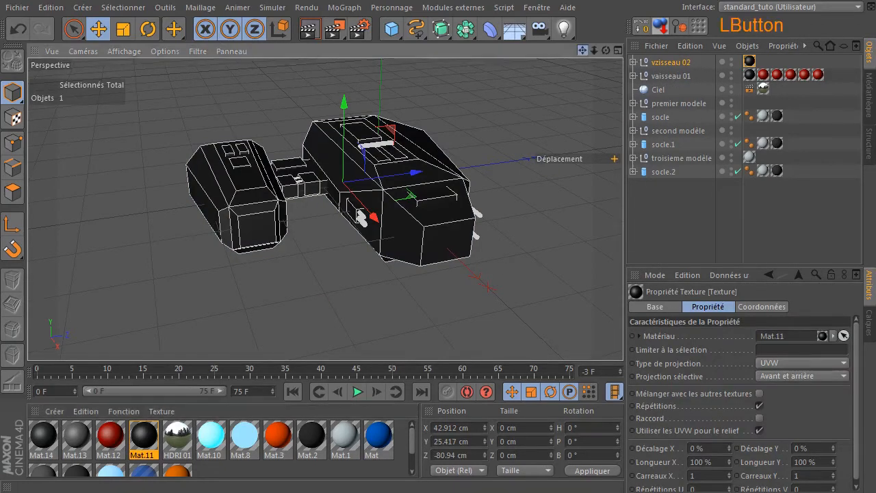
pyautogui.moveTo(585, 51); pyautogui.dragTo(558, 83)
pyautogui.moveTo(605, 55); pyautogui.dragTo(706, 252)
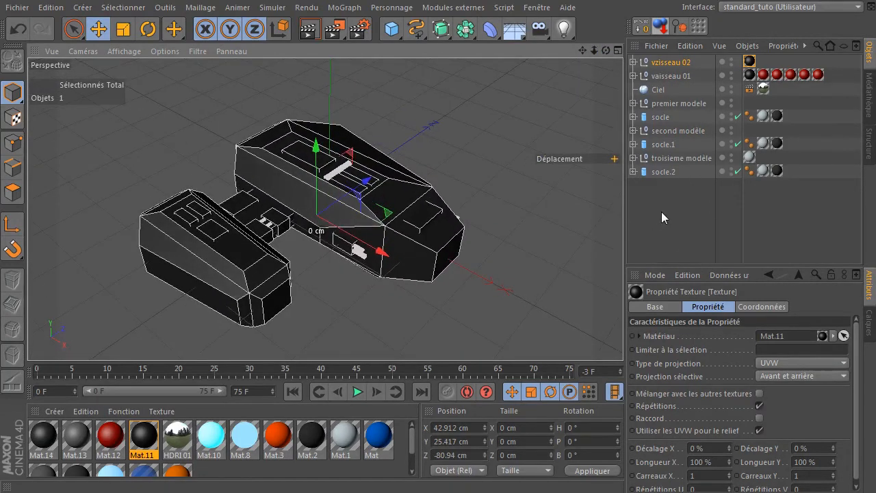
pyautogui.click(111, 436)
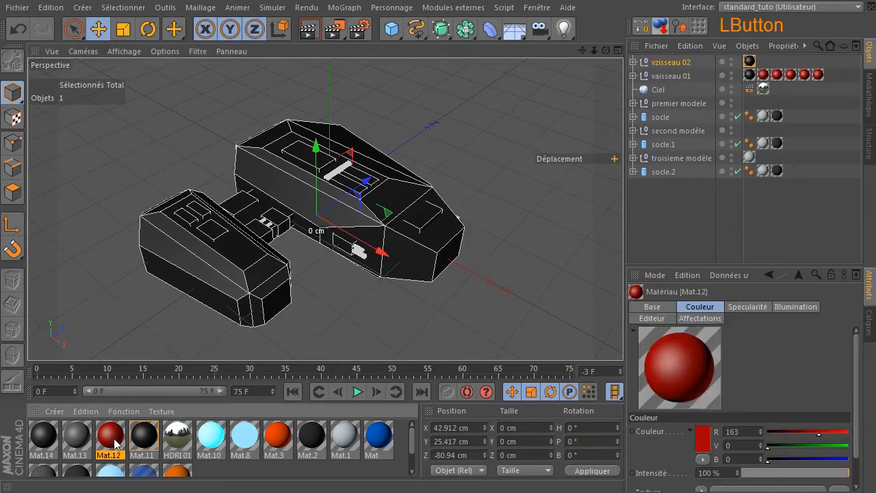
pyautogui.moveTo(618, 77); pyautogui.dragTo(675, 63)
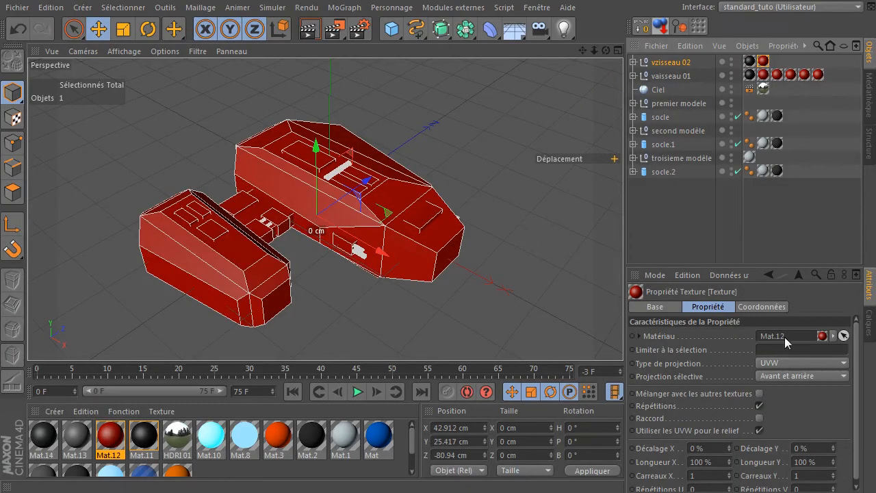
# Set the red Mat.12 texture's projection type to Planaire and turn off Répétitions.
pyautogui.moveTo(624, 243); pyautogui.dragTo(608, 248)
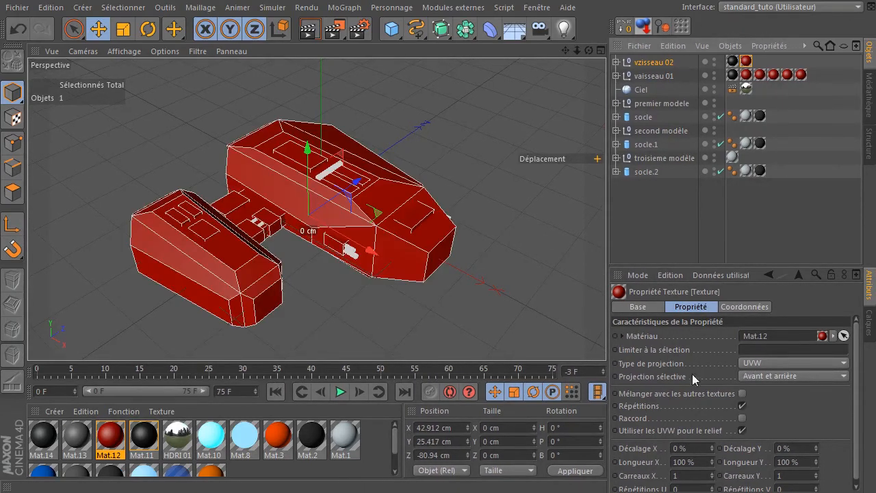
pyautogui.click(769, 364)
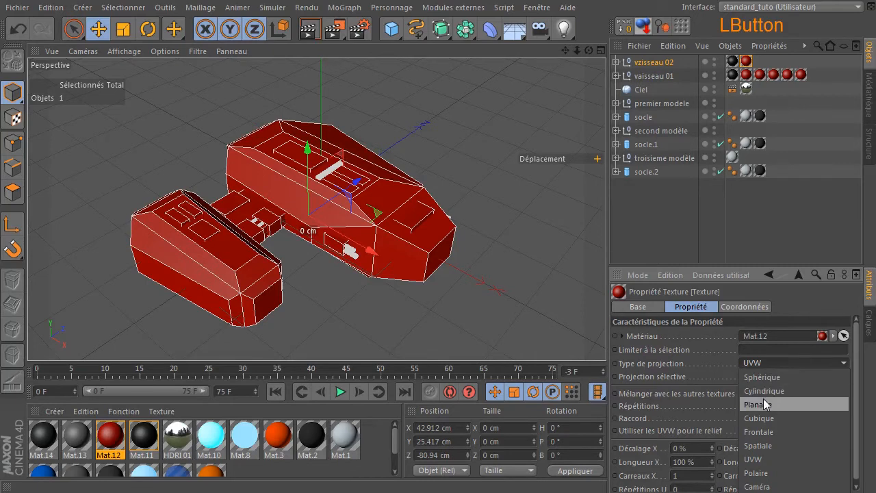
pyautogui.click(763, 400)
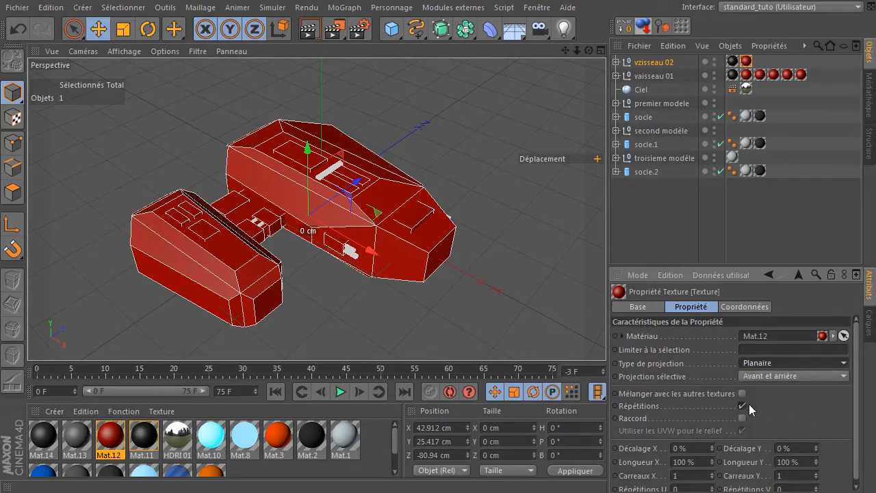
pyautogui.click(742, 406)
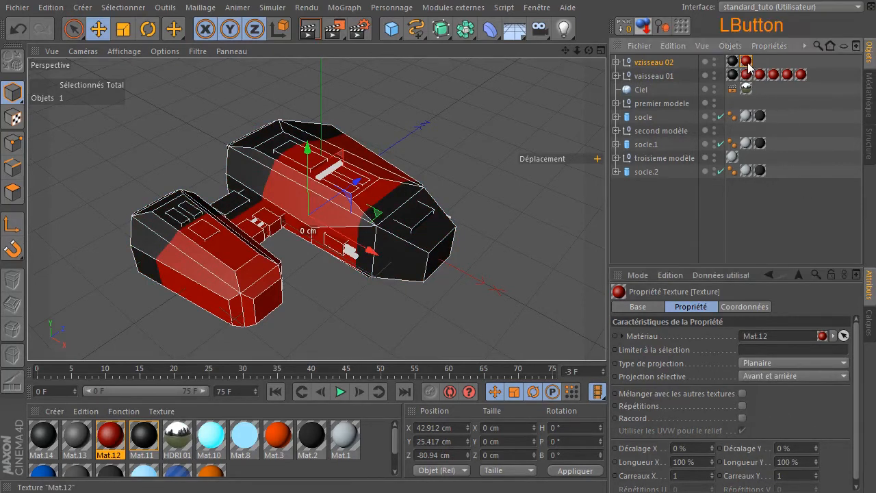
# Correct the spelling of the new ship group's name to vaisseau 02.
pyautogui.click(668, 63)
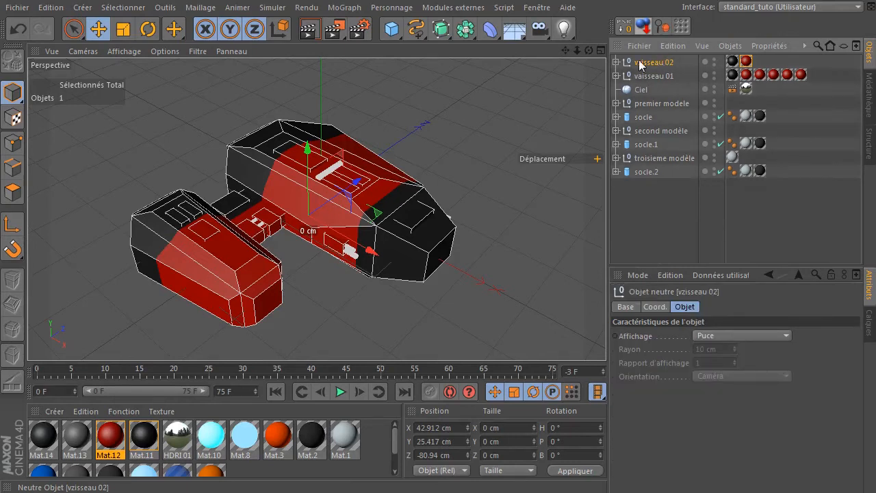
pyautogui.doubleClick(644, 62)
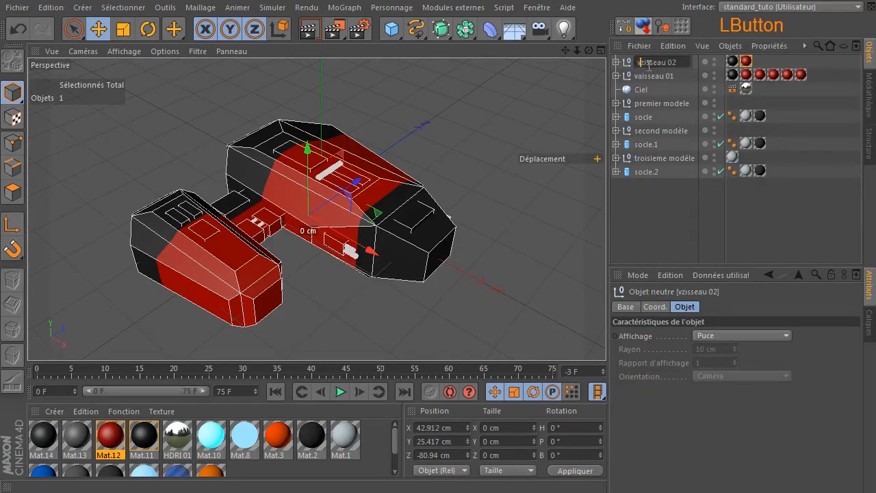
pyautogui.write('a')
pyautogui.press('Delete')
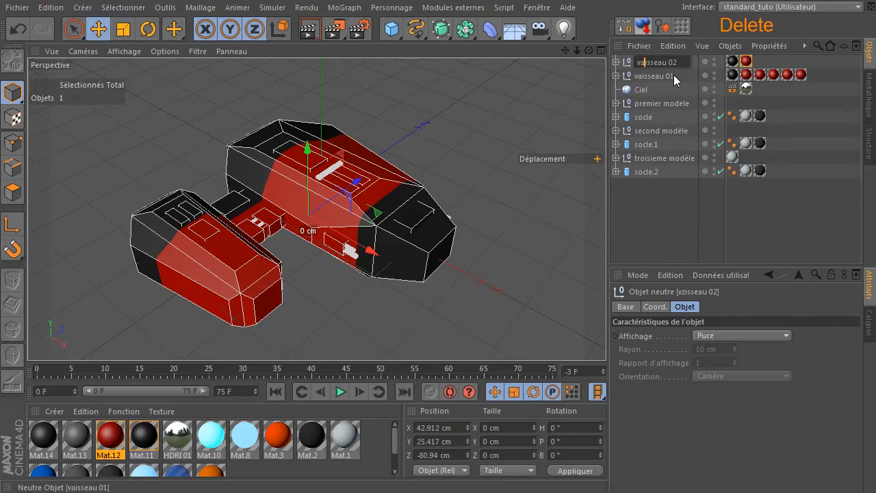
pyautogui.press('Return')
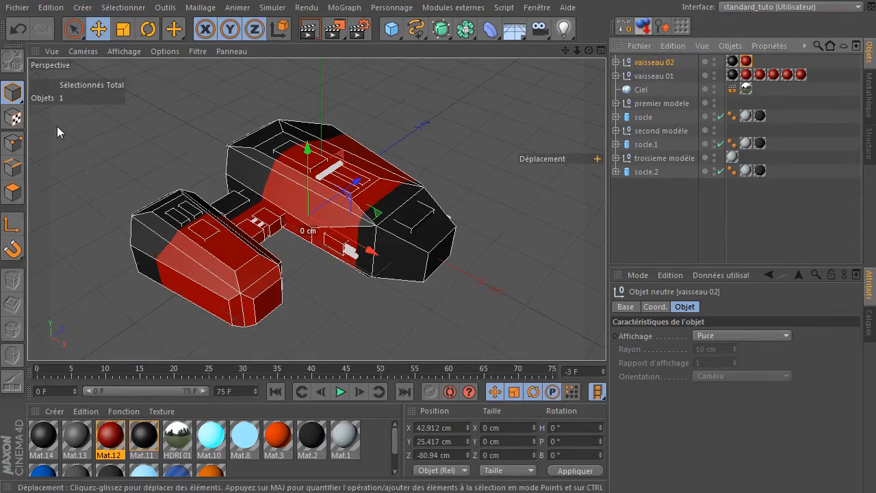
# Rotate the red texture's planar projection flat over the ship and scale it into a band spanning both hulls.
pyautogui.click(8, 122)
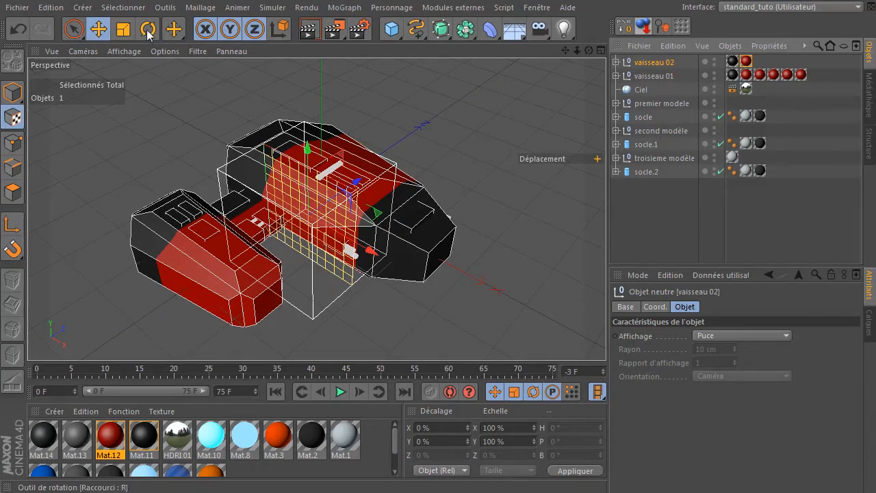
pyautogui.click(148, 31)
pyautogui.moveTo(292, 206); pyautogui.dragTo(279, 273)
pyautogui.click(124, 30)
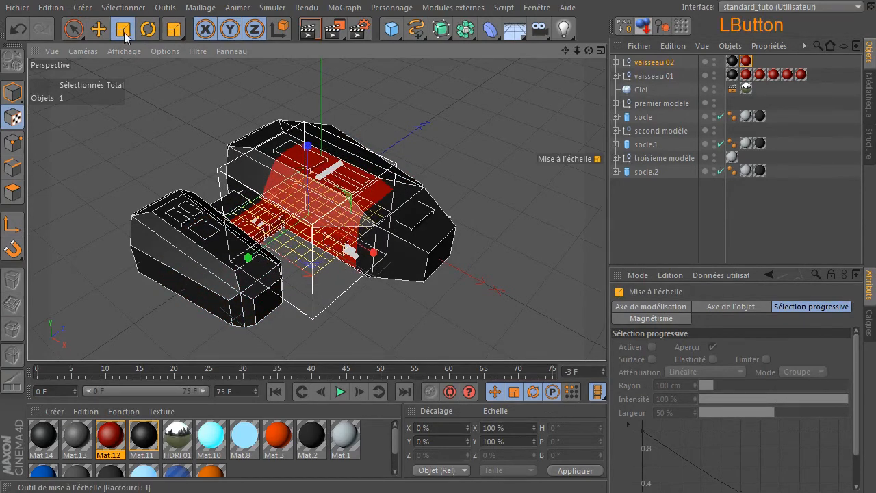
pyautogui.moveTo(371, 255); pyautogui.dragTo(315, 255)
pyautogui.moveTo(255, 256); pyautogui.dragTo(117, 280)
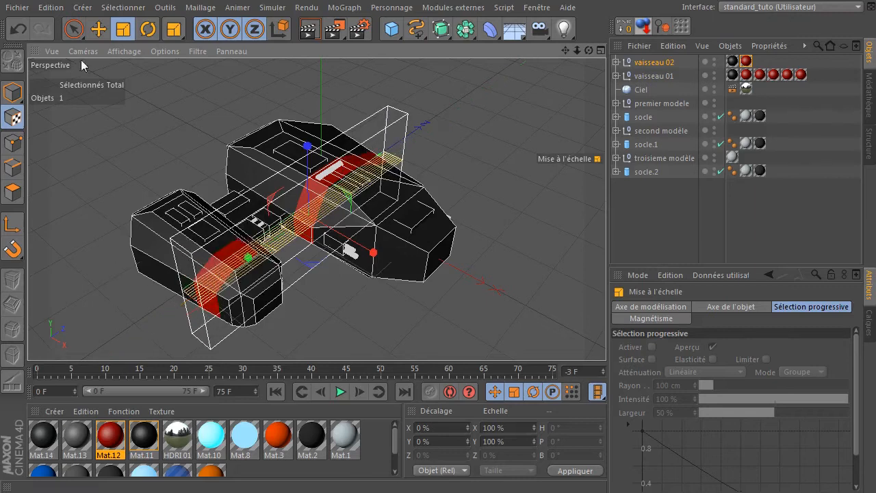
# Move the red band to the rear part of both hulls and make it narrower.
pyautogui.click(98, 28)
pyautogui.moveTo(371, 252); pyautogui.dragTo(314, 242)
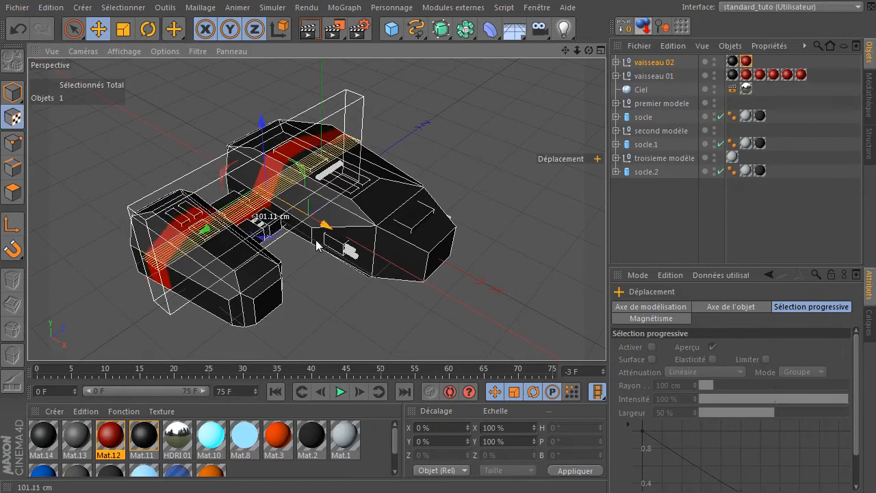
pyautogui.click(123, 29)
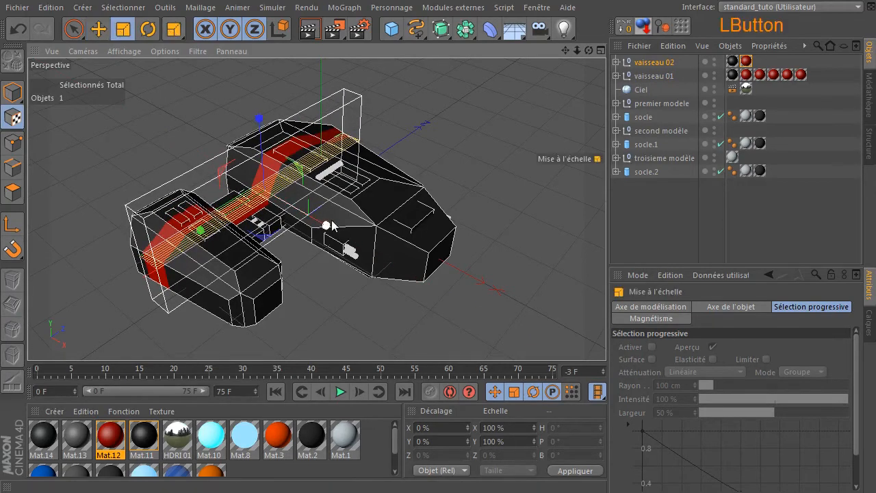
pyautogui.moveTo(329, 230); pyautogui.dragTo(300, 230)
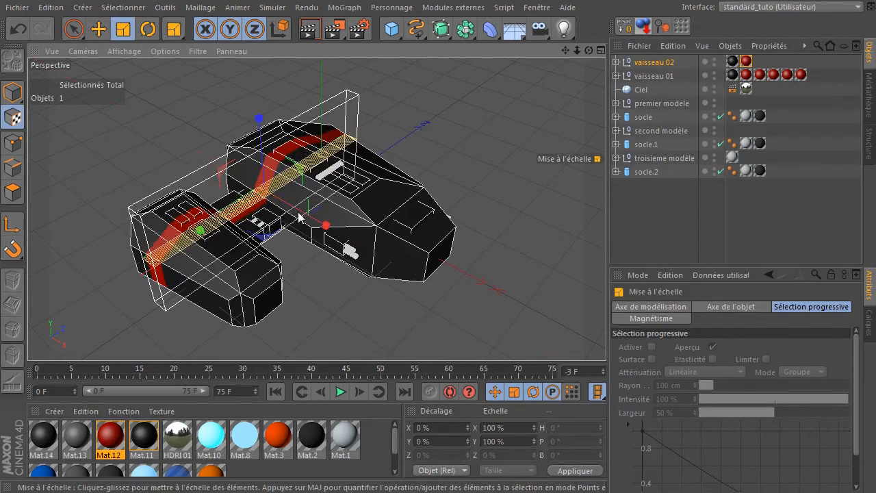
pyautogui.moveTo(589, 50); pyautogui.dragTo(513, 55)
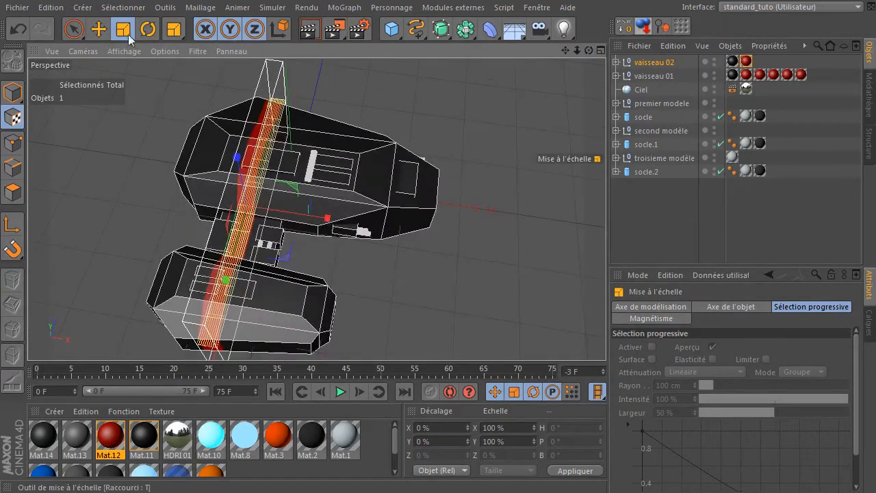
pyautogui.click(101, 30)
pyautogui.moveTo(330, 217)
pyautogui.mouseDown()
pyautogui.moveTo(316, 221)
pyautogui.moveTo(336, 231)
pyautogui.mouseUp()
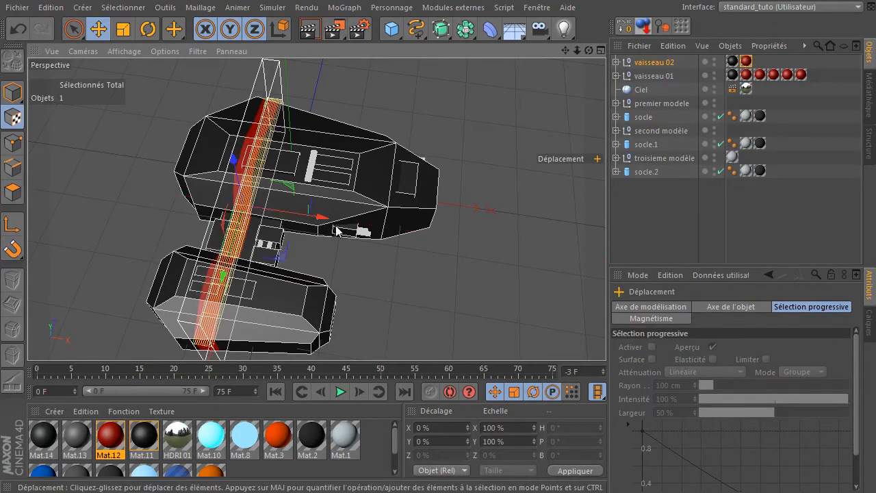
# Duplicate the red Mat.12 texture on vaisseau 02 and place the copy as a thinner stripe just in front of the first.
pyautogui.moveTo(588, 51); pyautogui.dragTo(548, 62)
pyautogui.moveTo(309, 216); pyautogui.dragTo(309, 216)
pyautogui.scroll(5, 155, 202)
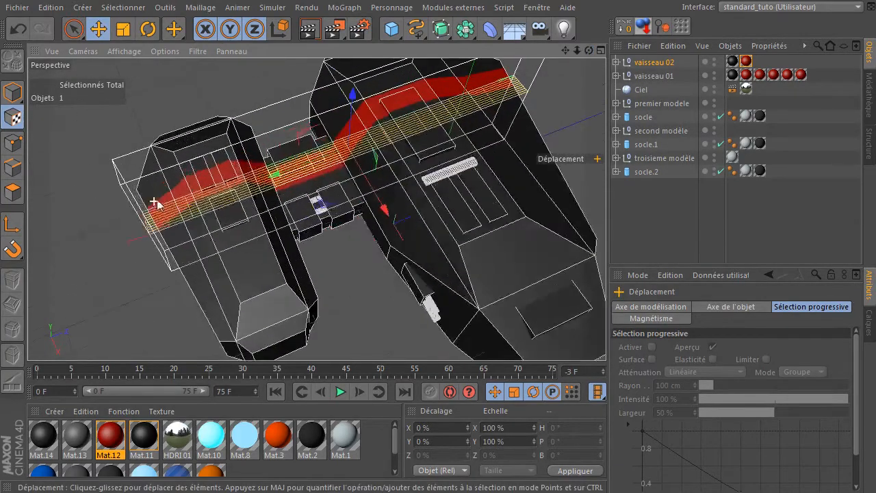
pyautogui.keyDown('ctrl'); pyautogui.moveTo(747, 62); pyautogui.dragTo(760, 61); pyautogui.keyUp('ctrl')
pyautogui.moveTo(389, 214); pyautogui.dragTo(342, 224)
pyautogui.click(124, 32)
pyautogui.click(99, 30)
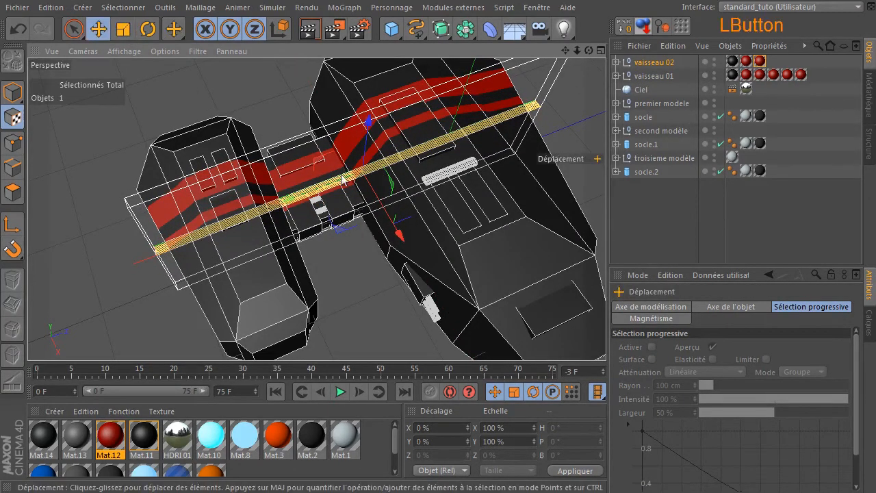
pyautogui.moveTo(401, 240); pyautogui.dragTo(402, 233)
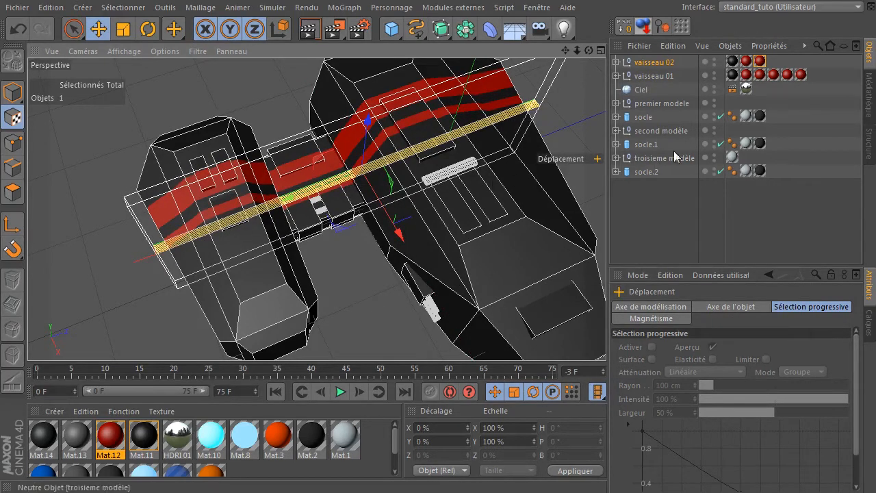
# Duplicate the thin red stripe's texture on vaisseau 02 and scale the copy's projection into a wide, roughly square patch.
pyautogui.keyDown('ctrl'); pyautogui.moveTo(762, 62); pyautogui.dragTo(774, 65); pyautogui.keyUp('ctrl')
pyautogui.scroll(-3, 455, 257)
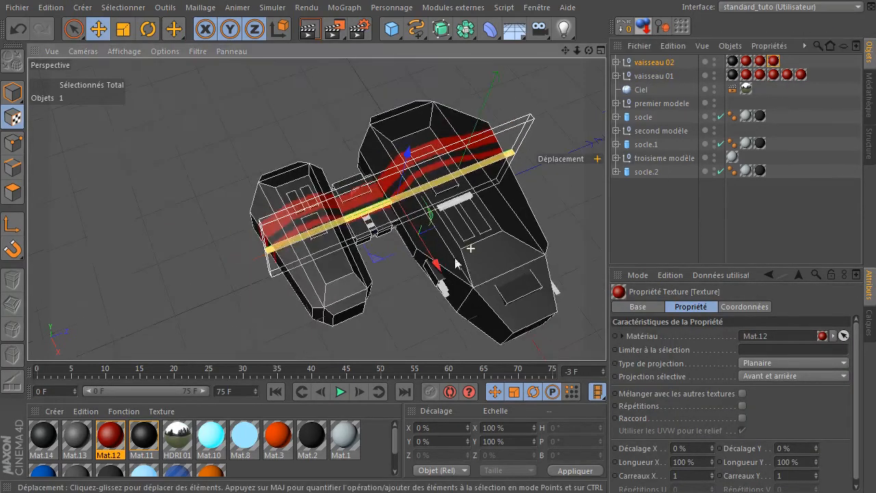
pyautogui.click(126, 28)
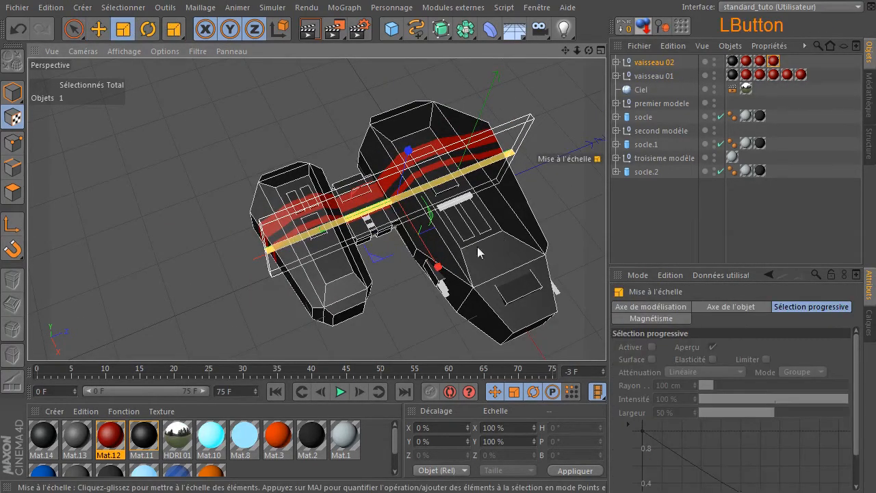
pyautogui.moveTo(439, 269); pyautogui.dragTo(404, 240)
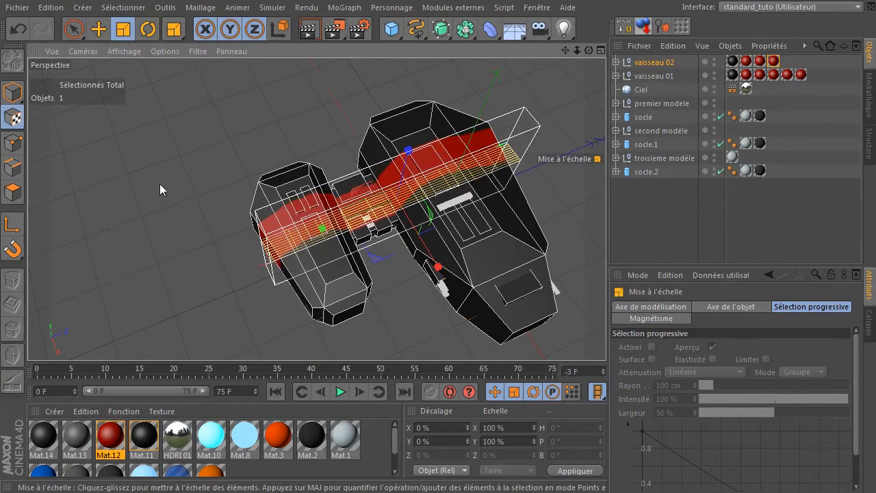
pyautogui.moveTo(324, 240); pyautogui.dragTo(374, 215)
pyautogui.moveTo(438, 267); pyautogui.dragTo(505, 380)
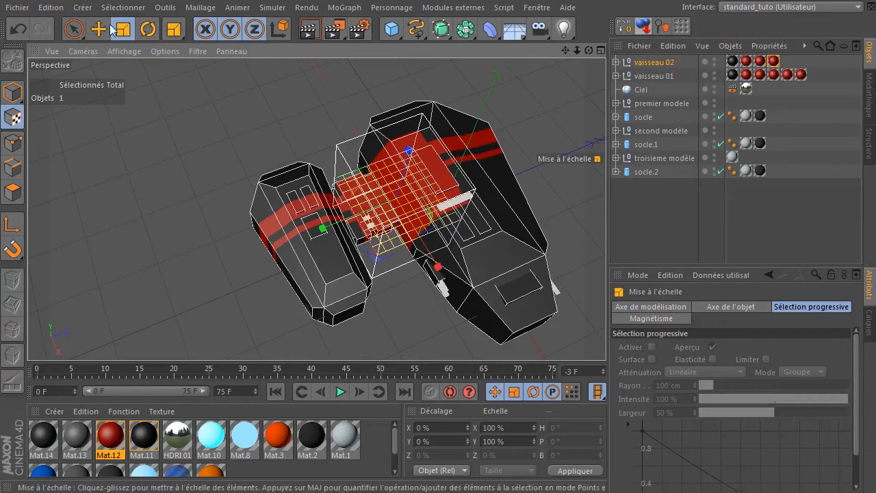
# Move the wide red projection over the front end of the small side hull, and return to model mode.
pyautogui.click(98, 30)
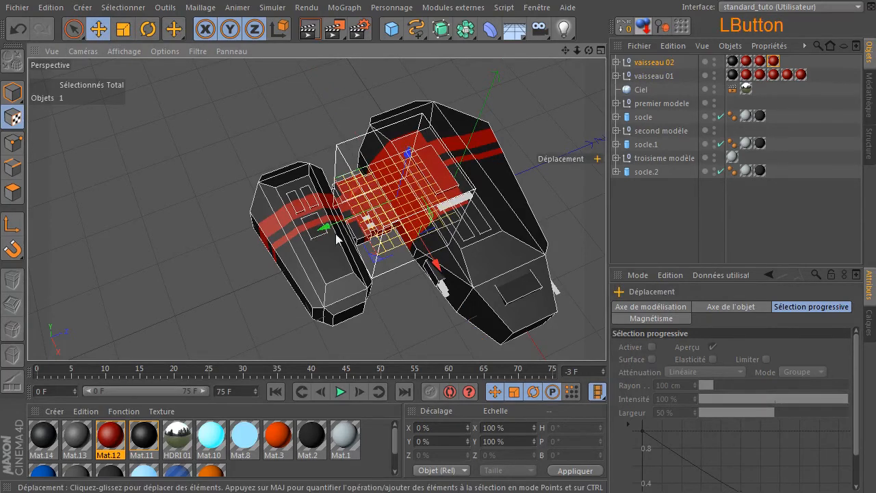
pyautogui.moveTo(342, 241); pyautogui.dragTo(269, 327)
pyautogui.moveTo(372, 354); pyautogui.dragTo(384, 375)
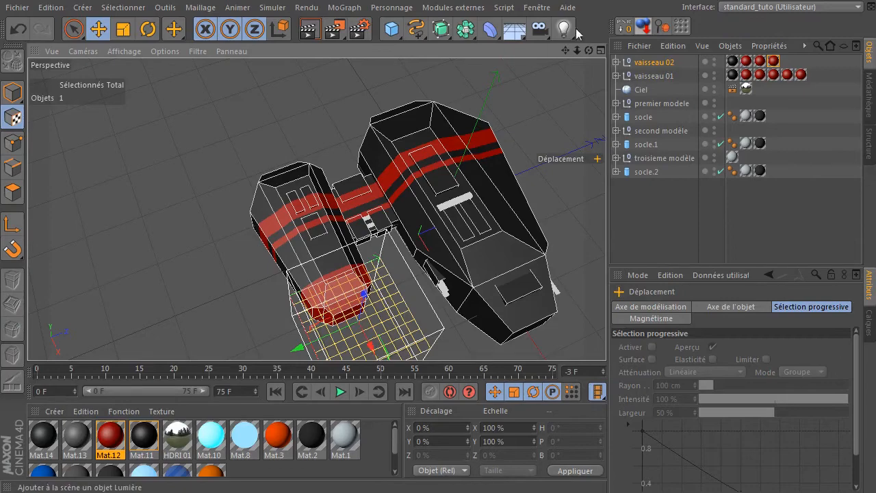
pyautogui.moveTo(589, 50); pyautogui.dragTo(564, 60)
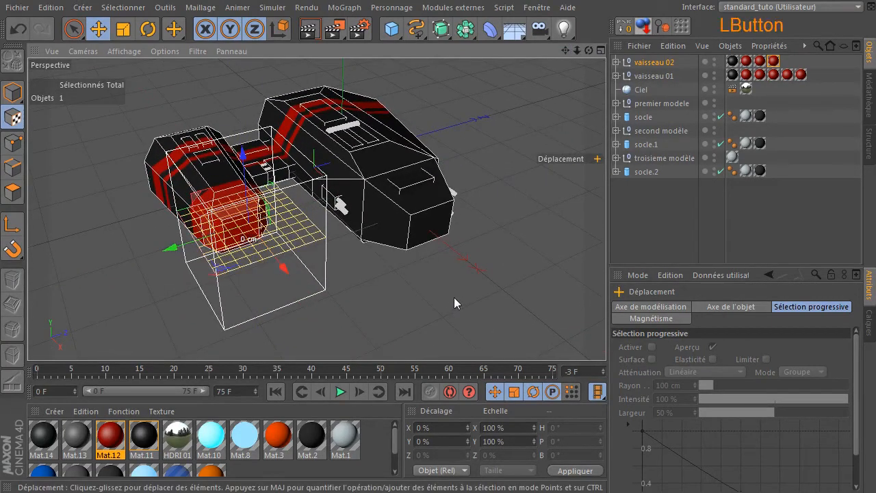
pyautogui.click(12, 94)
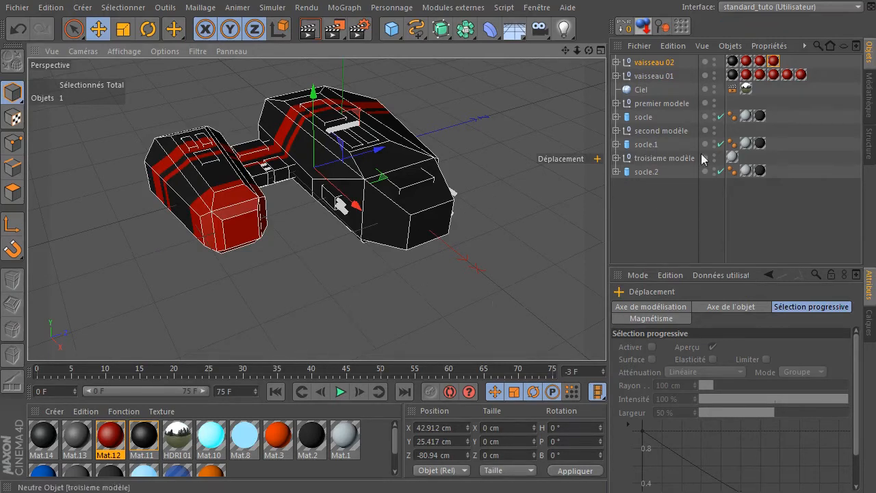
# Apply the red Mat.12 material to the gun barrels Cylindre.6, Cylindre.5, Cylindre.1 and Cylindre inside the vaisseau 02 group.
pyautogui.click(617, 61)
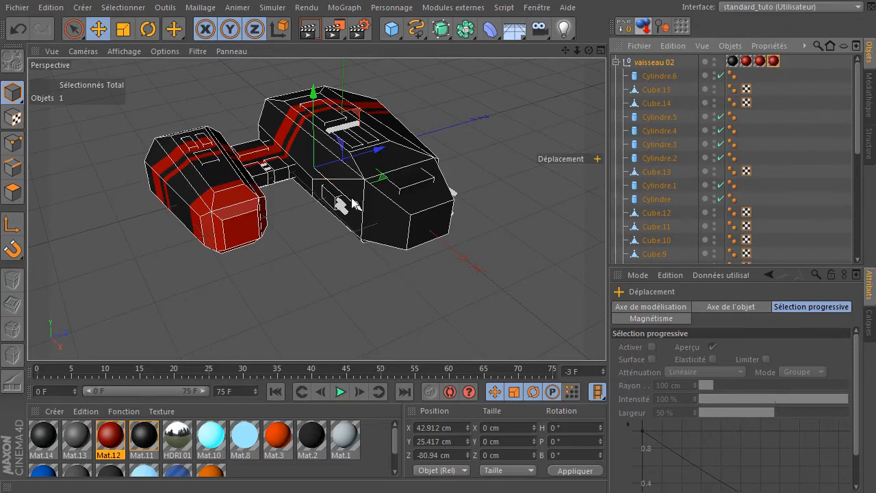
pyautogui.click(325, 253)
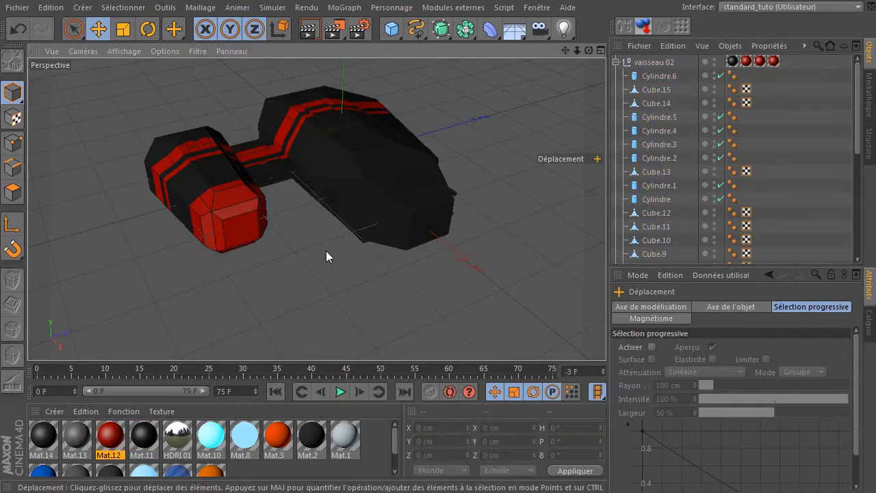
pyautogui.click(663, 78)
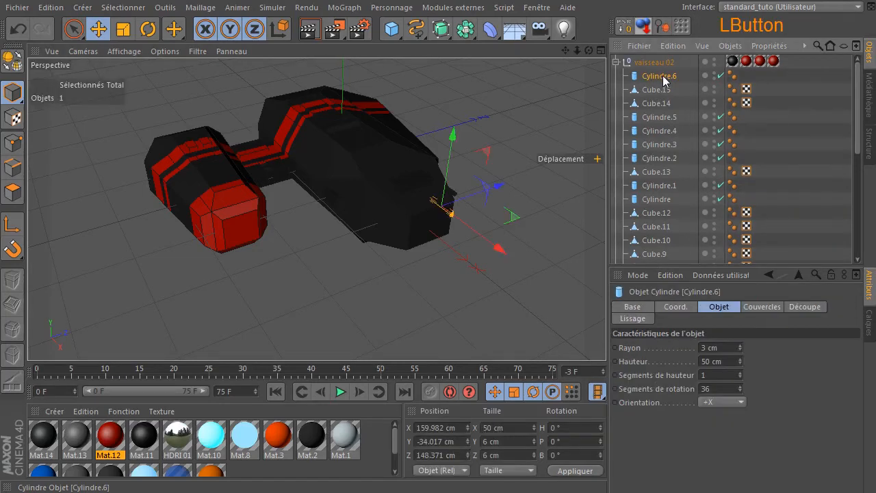
pyautogui.keyDown('ctrl'); pyautogui.click(656, 188); pyautogui.keyUp('ctrl')
pyautogui.keyDown('ctrl'); pyautogui.click(654, 200); pyautogui.keyUp('ctrl')
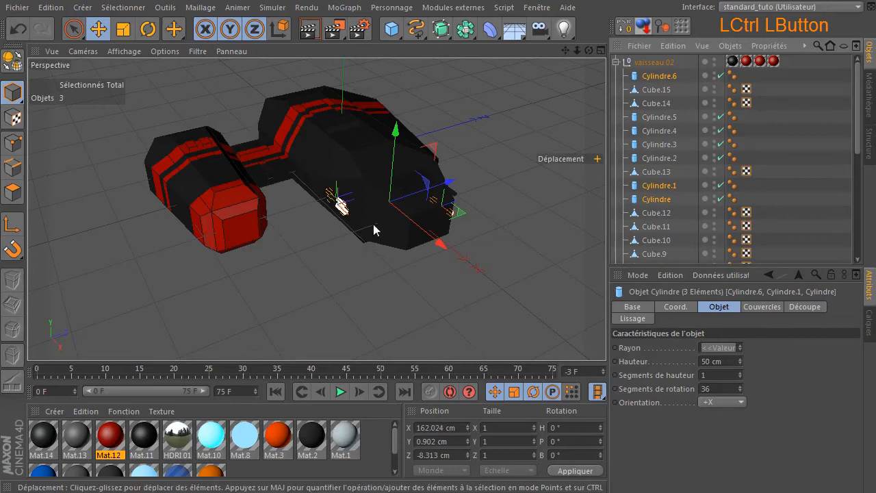
pyautogui.keyDown('ctrl'); pyautogui.click(650, 120); pyautogui.keyUp('ctrl')
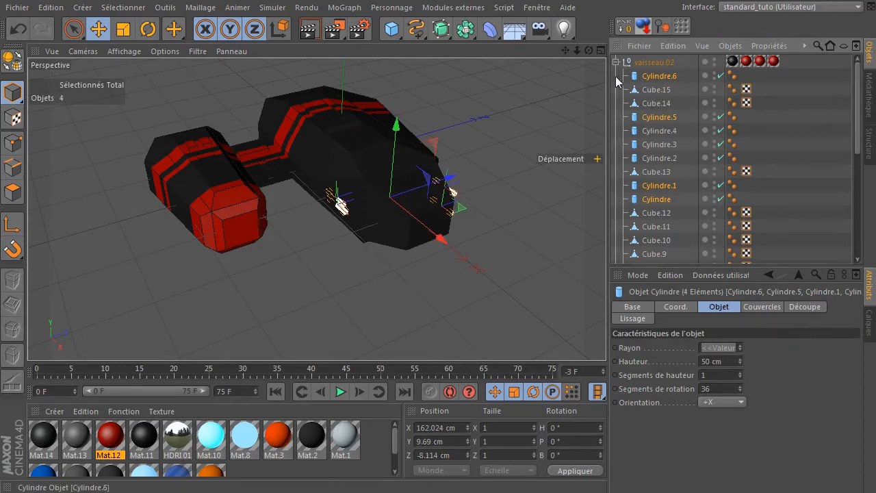
pyautogui.click(108, 440)
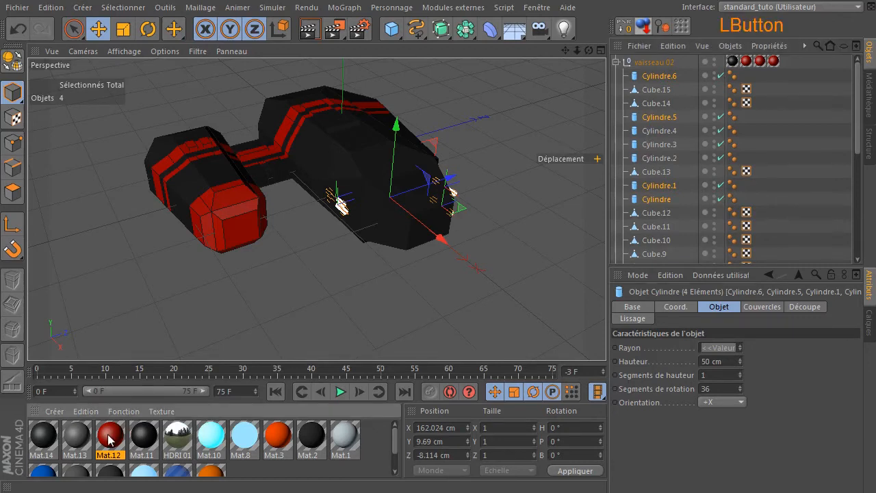
pyautogui.moveTo(625, 131); pyautogui.dragTo(661, 76)
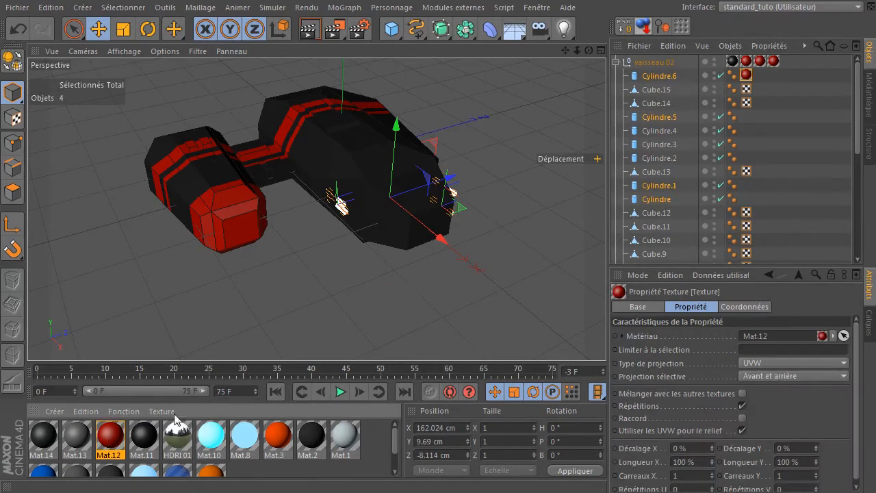
pyautogui.moveTo(656, 167); pyautogui.dragTo(659, 119)
pyautogui.rightClick(100, 431)
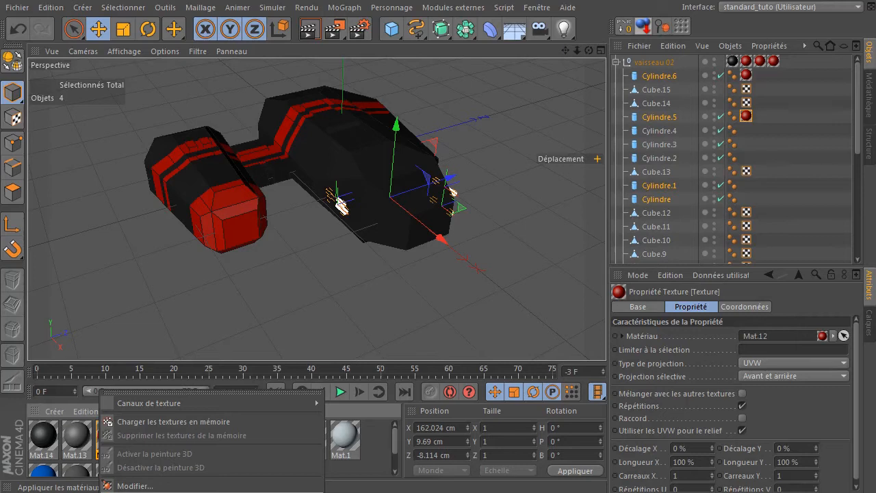
pyautogui.click(140, 491)
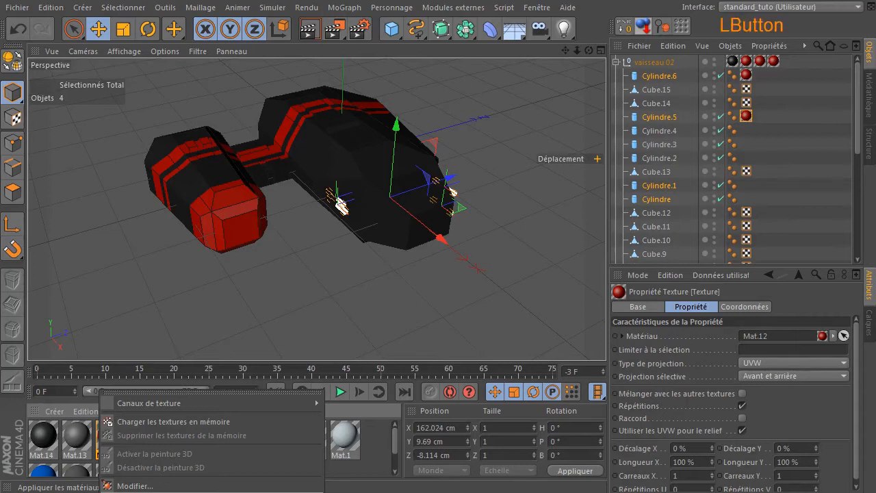
# Delete the duplicate red texture tags from Cylindre.6 and Cylindre.5, and deselect the barrels.
pyautogui.click(748, 77)
pyautogui.press('Delete')
pyautogui.click(753, 117)
pyautogui.press('Delete')
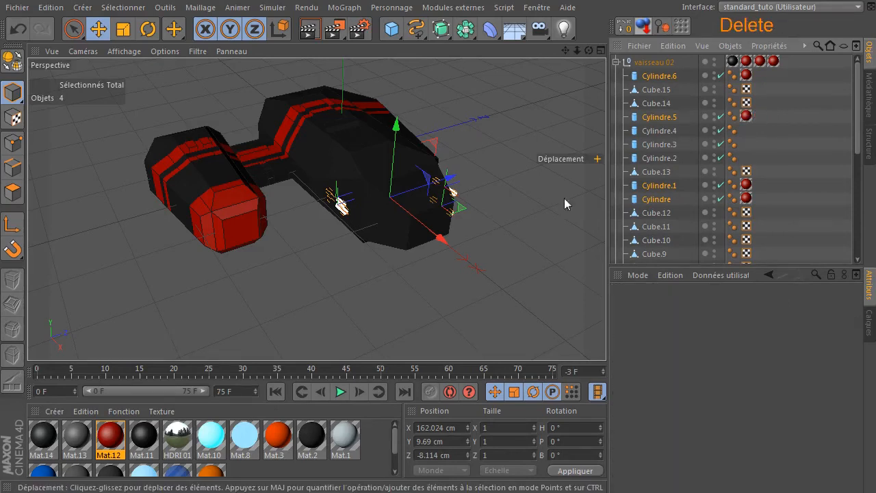
pyautogui.click(335, 310)
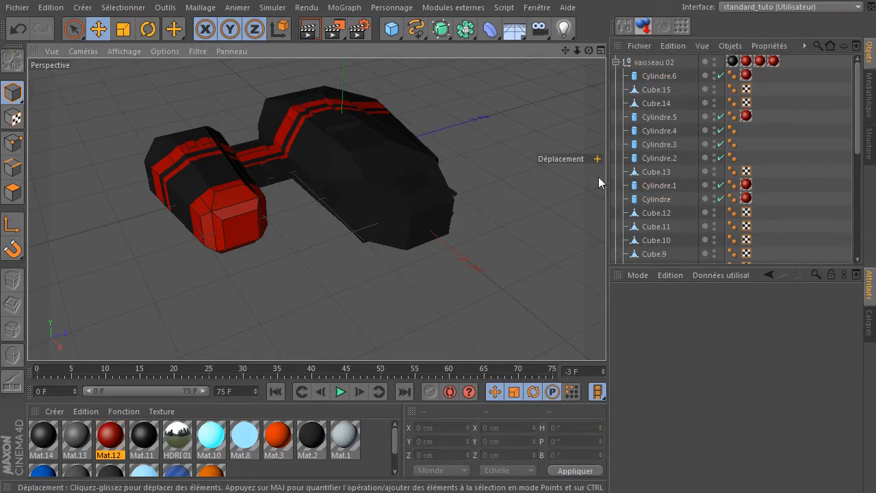
# Render a preview of the textured ship from the front in the perspective view.
pyautogui.moveTo(589, 50)
pyautogui.mouseDown()
pyautogui.moveTo(555, 56)
pyautogui.moveTo(590, 50)
pyautogui.mouseUp()
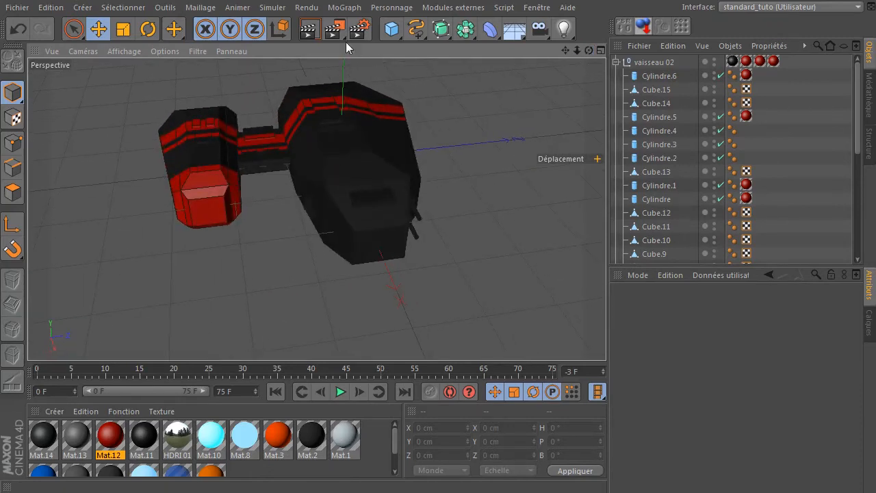
pyautogui.click(308, 30)
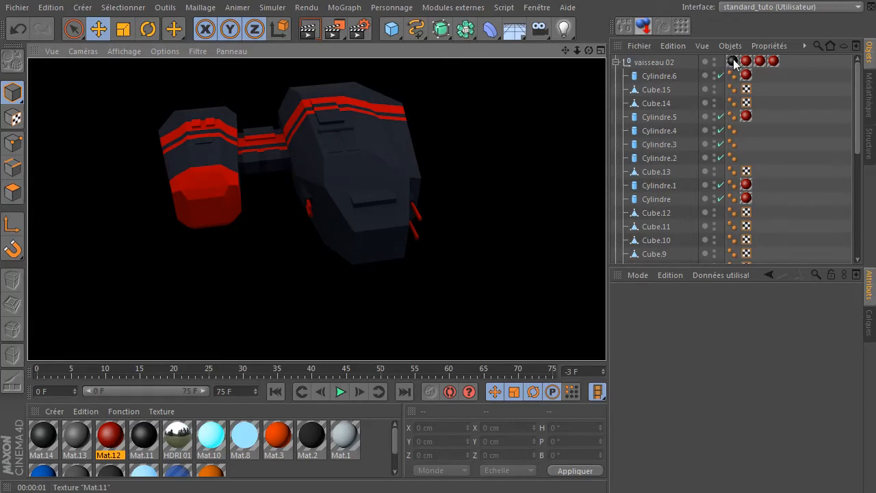
pyautogui.click(535, 129)
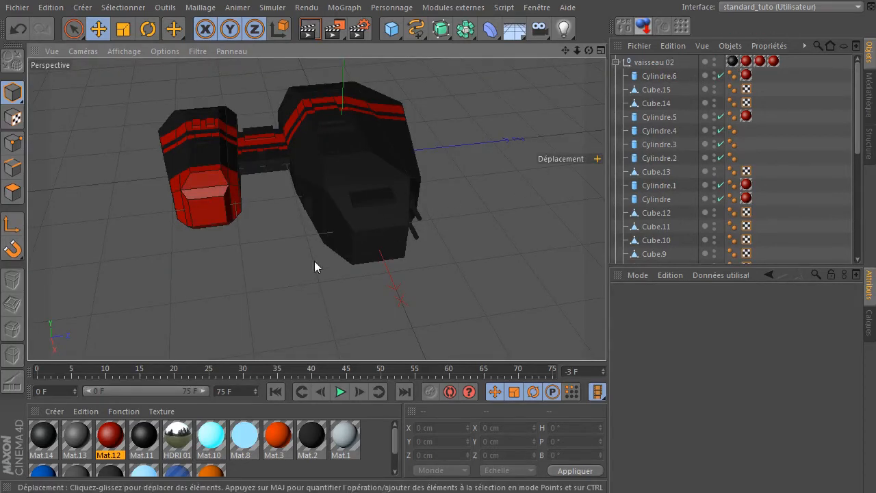
# Apply the grey Mat.13 material to the small cylinders Cylindre.4 and Cylindre.3 between the hull connector blocks, and deselect them.
pyautogui.moveTo(588, 50); pyautogui.dragTo(602, 103)
pyautogui.scroll(6, 200, 182)
pyautogui.scroll(3, 267, 181)
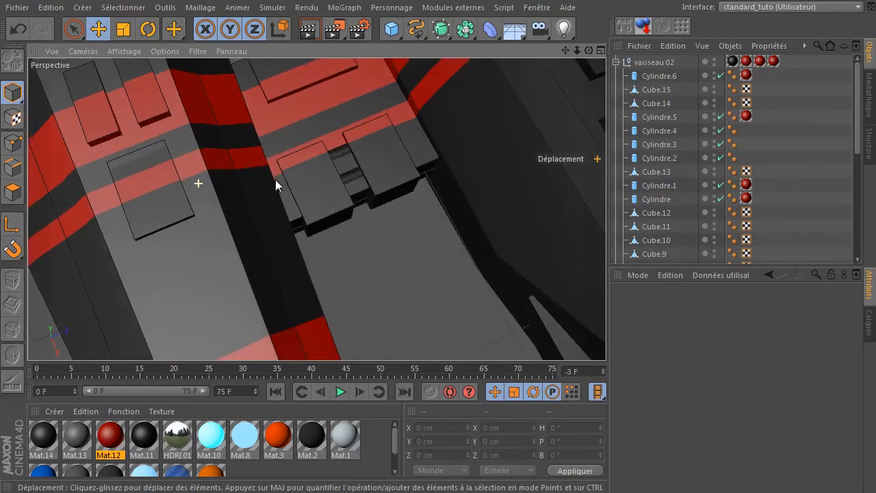
pyautogui.click(345, 152)
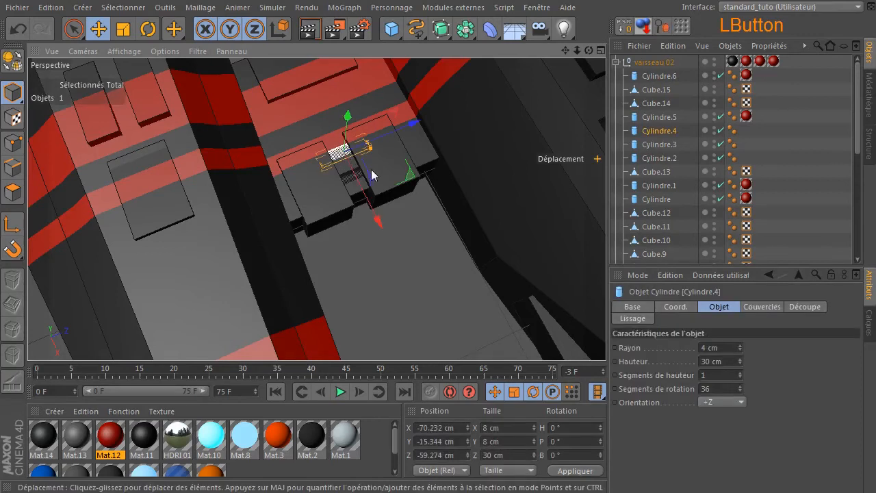
pyautogui.keyDown('shift'); pyautogui.click(355, 178); pyautogui.keyUp('shift')
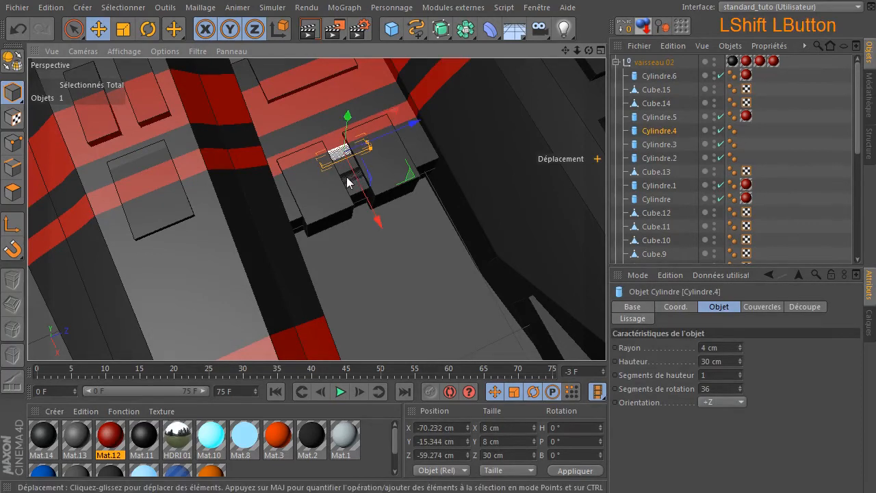
pyautogui.keyDown('shift'); pyautogui.click(348, 177); pyautogui.keyUp('shift')
pyautogui.click(73, 438)
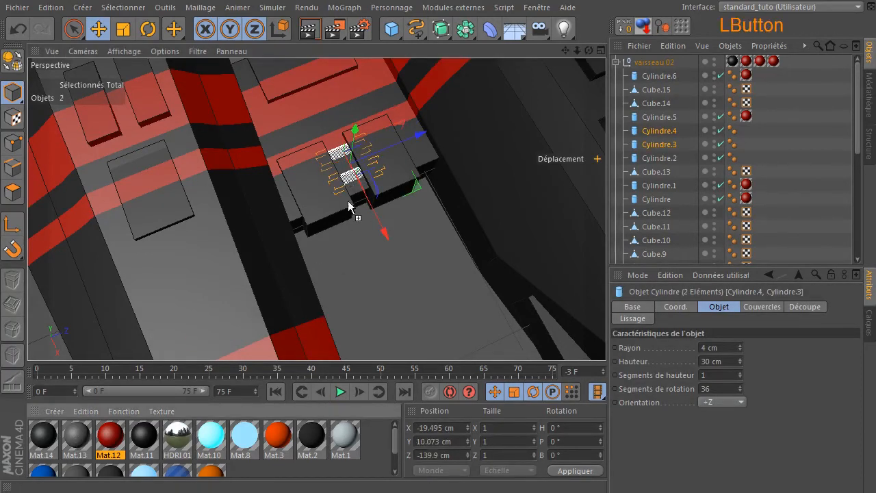
pyautogui.moveTo(355, 179); pyautogui.dragTo(355, 180)
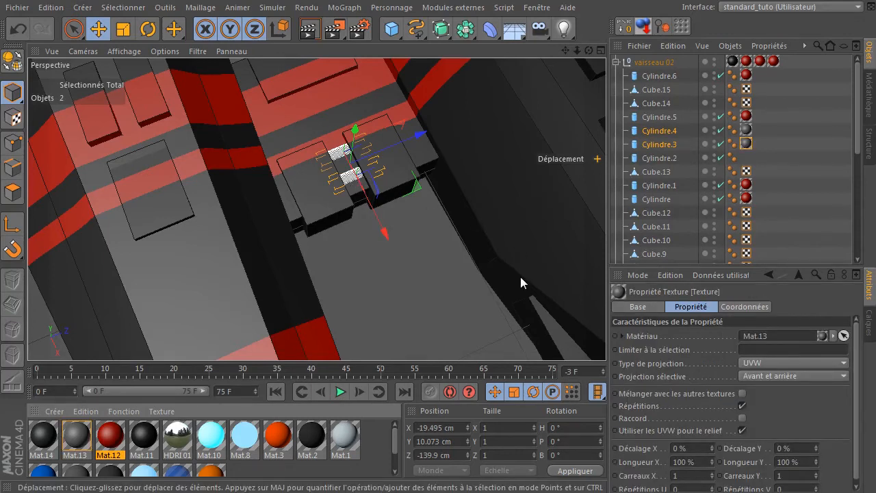
pyautogui.click(419, 299)
# Apply the Mat.13 material to Cylindre.2, the bar across the top of the main hull, and deselect it.
pyautogui.keyDown('alt'); pyautogui.moveTo(370, 271); pyautogui.dragTo(338, 274); pyautogui.keyUp('alt')
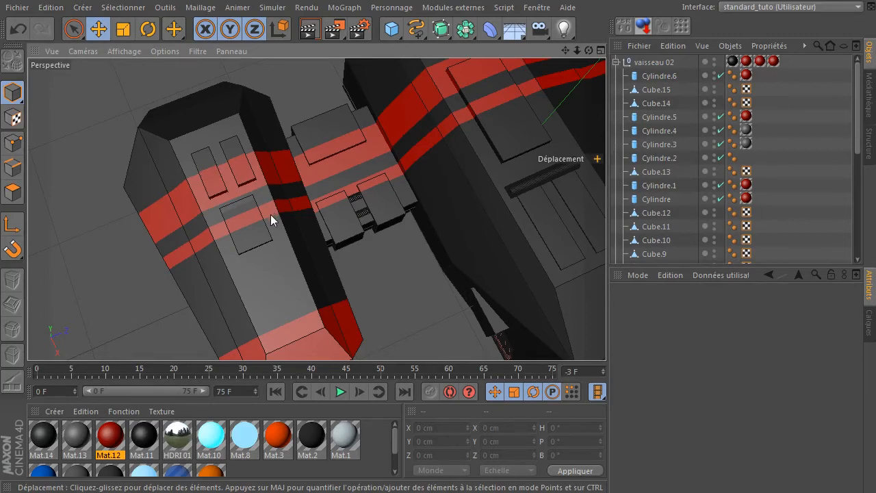
pyautogui.keyDown('alt'); pyautogui.moveTo(475, 117); pyautogui.dragTo(406, 239); pyautogui.keyUp('alt')
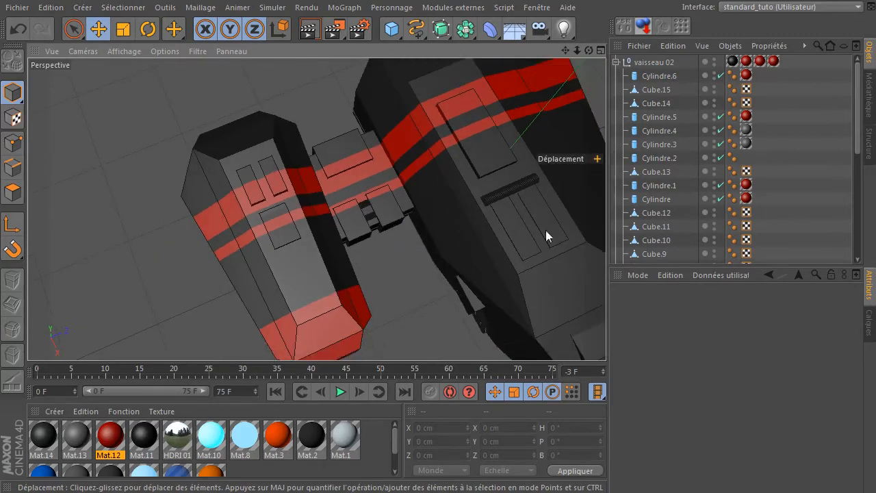
pyautogui.click(507, 192)
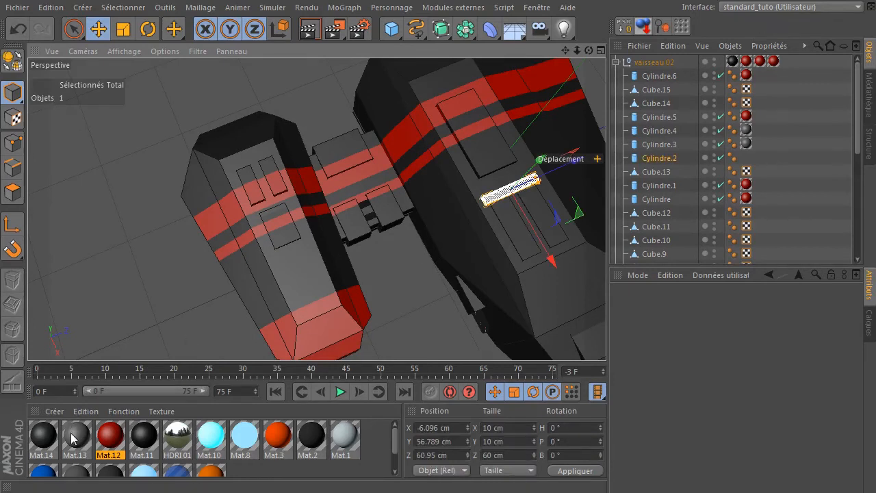
pyautogui.moveTo(584, 222); pyautogui.dragTo(508, 199)
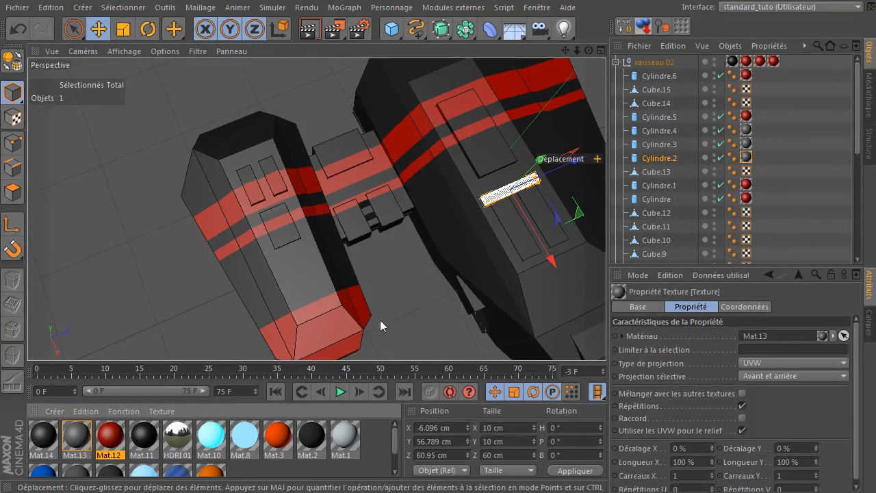
pyautogui.click(406, 306)
# Apply the Mat.13 material to the gun mounts Cube.12, Cube.14 and Cube.15, and deselect them.
pyautogui.click(474, 300)
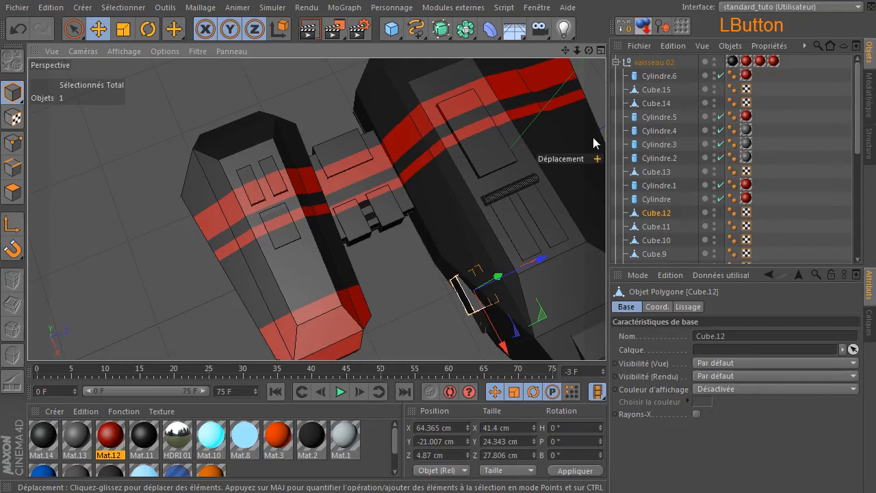
pyautogui.moveTo(565, 51); pyautogui.dragTo(367, 49)
pyautogui.moveTo(587, 52); pyautogui.dragTo(573, 55)
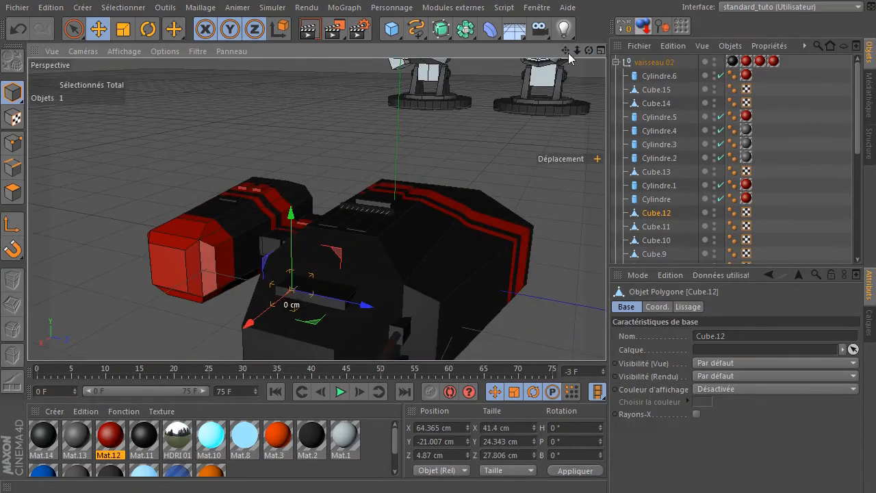
pyautogui.moveTo(376, 282); pyautogui.dragTo(317, 209)
pyautogui.keyDown('shift'); pyautogui.click(323, 233); pyautogui.keyUp('shift')
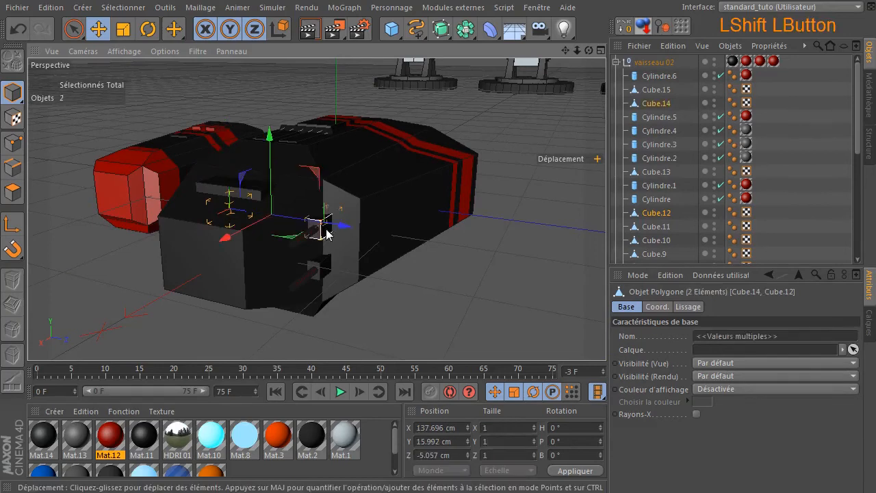
pyautogui.keyDown('shift'); pyautogui.click(322, 267); pyautogui.keyUp('shift')
pyautogui.moveTo(76, 438); pyautogui.dragTo(325, 274)
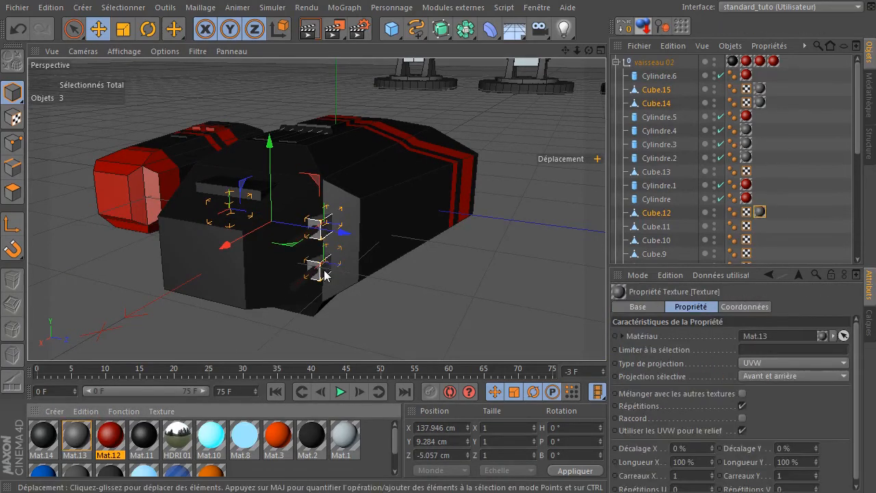
pyautogui.click(470, 277)
# Apply the dark Mat.14 material to the front window block Cube.13, and deselect it.
pyautogui.click(224, 182)
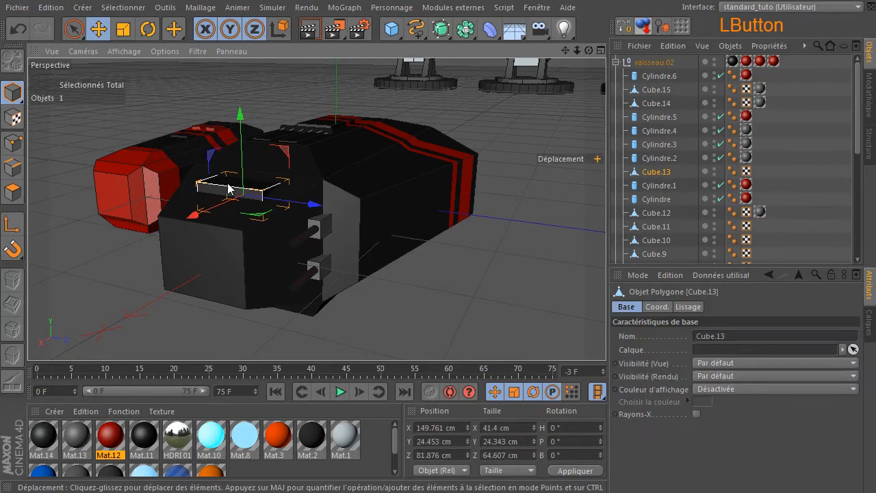
pyautogui.moveTo(39, 445); pyautogui.dragTo(226, 195)
pyautogui.click(457, 268)
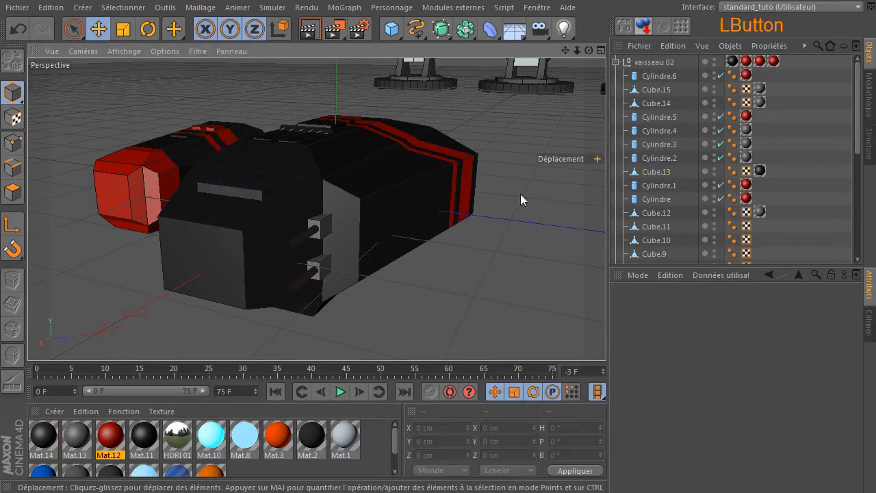
# Render a preview of the textured ship in the top view.
pyautogui.moveTo(588, 51)
pyautogui.mouseDown()
pyautogui.moveTo(336, 198)
pyautogui.moveTo(591, 63)
pyautogui.mouseUp()
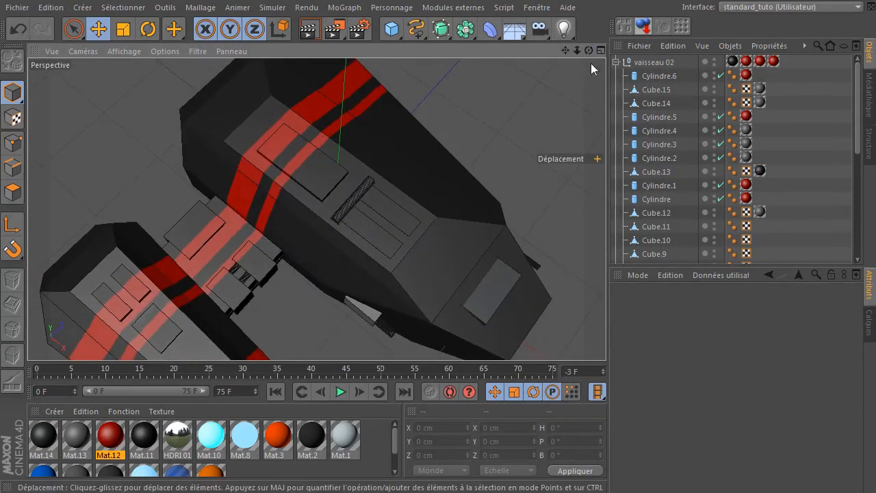
pyautogui.scroll(-5, 241, 320)
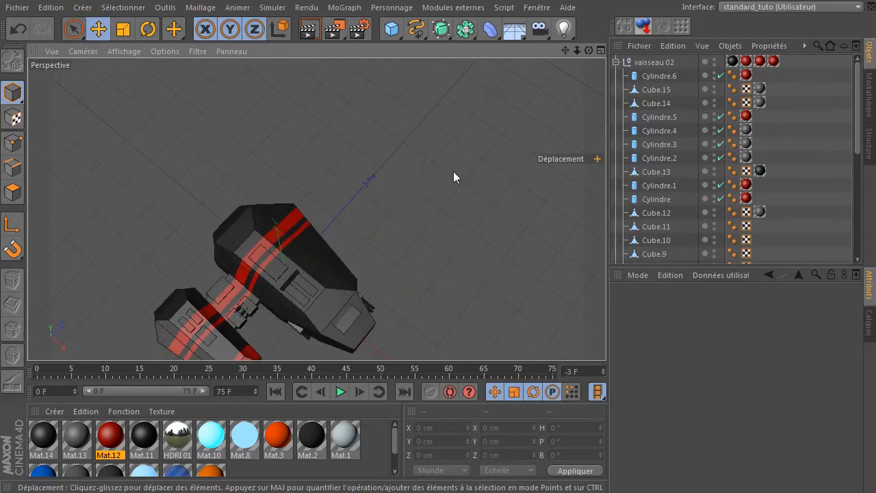
pyautogui.moveTo(566, 51); pyautogui.dragTo(317, 209)
pyautogui.moveTo(588, 51); pyautogui.dragTo(297, 141)
pyautogui.middleClick(480, 171)
pyautogui.middleClick(476, 169)
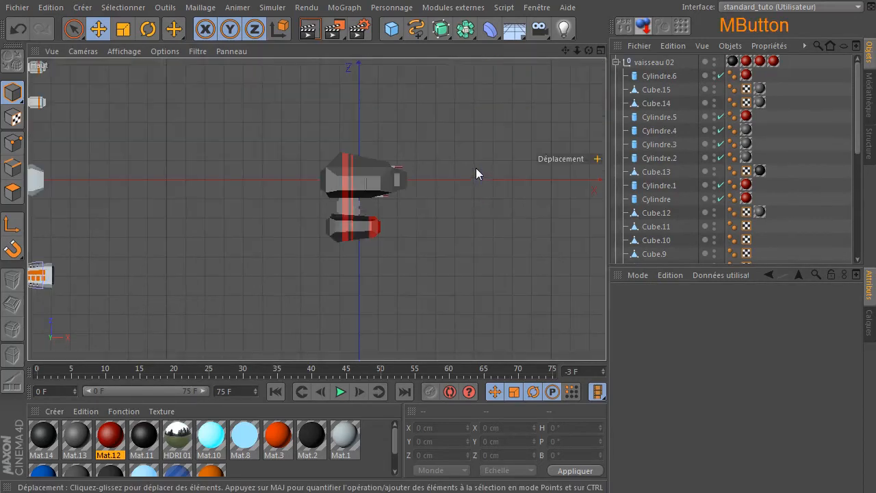
pyautogui.click(309, 28)
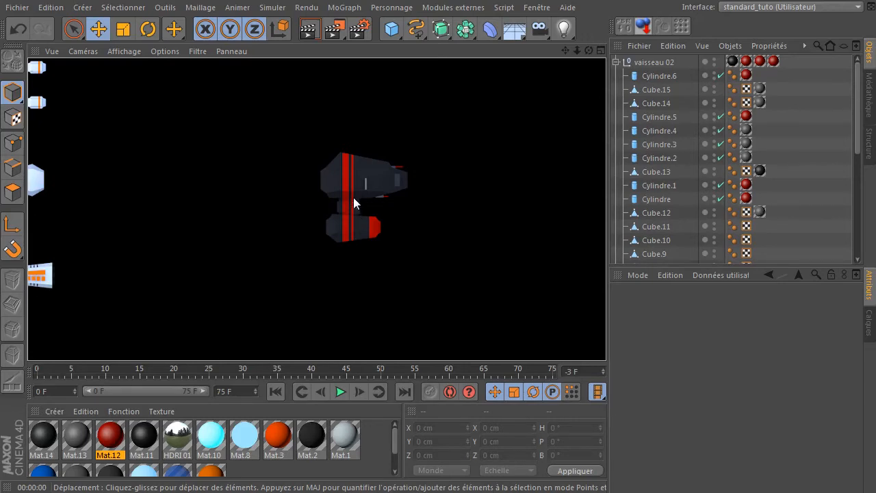
# Apply the black Mat.11 material to the connector blocks Cube.5, Cube.4, Cube.3 and Cube.2 between the two hulls.
pyautogui.scroll(8, 354, 180)
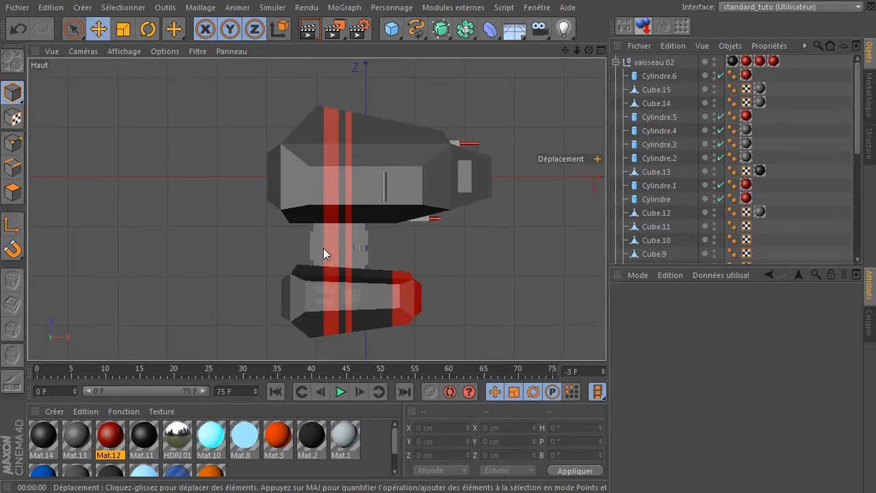
pyautogui.click(323, 253)
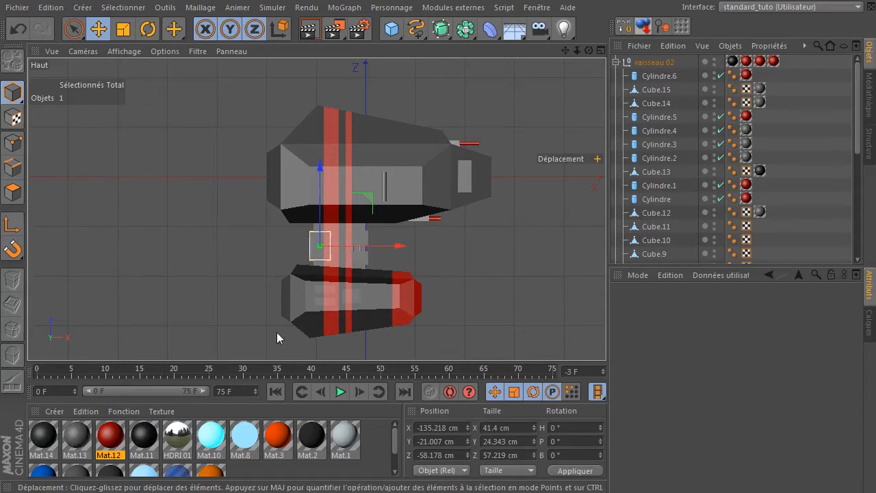
pyautogui.keyDown('shift'); pyautogui.click(367, 237); pyautogui.keyUp('shift')
pyautogui.keyDown('shift'); pyautogui.click(364, 256); pyautogui.keyUp('shift')
pyautogui.keyDown('shift'); pyautogui.click(340, 258); pyautogui.keyUp('shift')
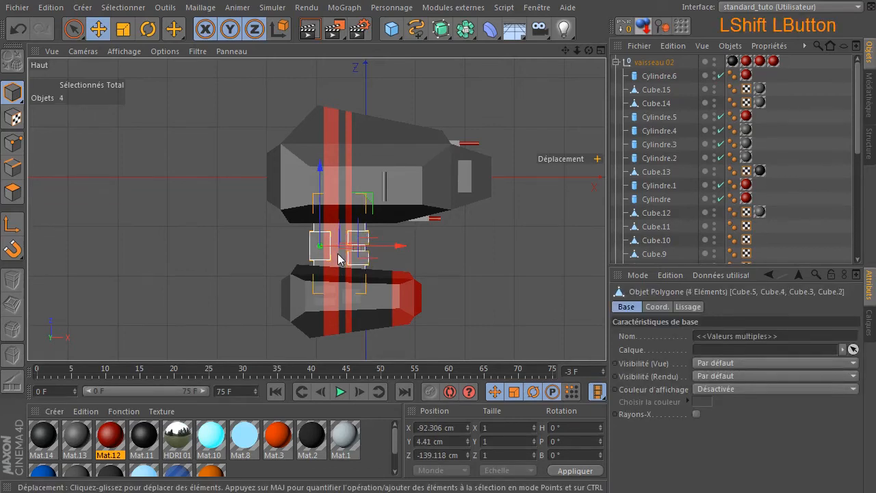
pyautogui.moveTo(145, 442); pyautogui.dragTo(347, 255)
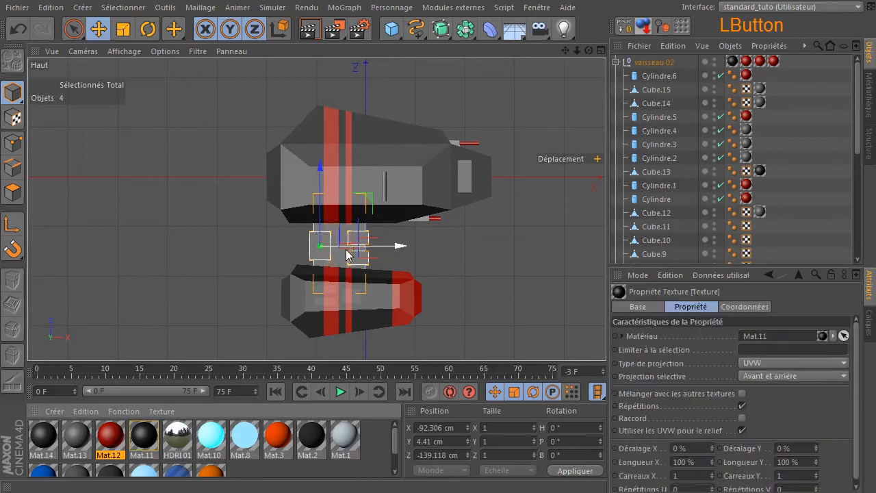
# Render top-view previews of the ship close up, beside the turrets, and together with the first ship.
pyautogui.click(309, 29)
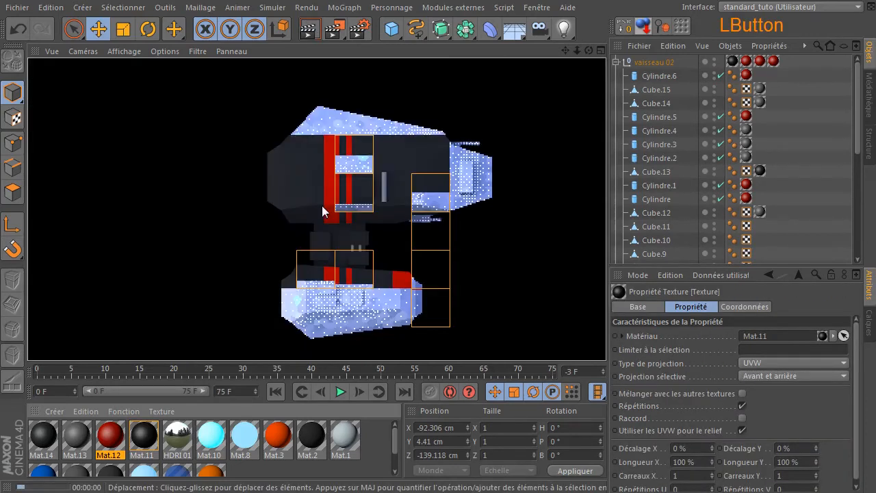
pyautogui.scroll(-5, 446, 249)
pyautogui.scroll(-6, 421, 267)
pyautogui.moveTo(564, 52); pyautogui.dragTo(537, 4)
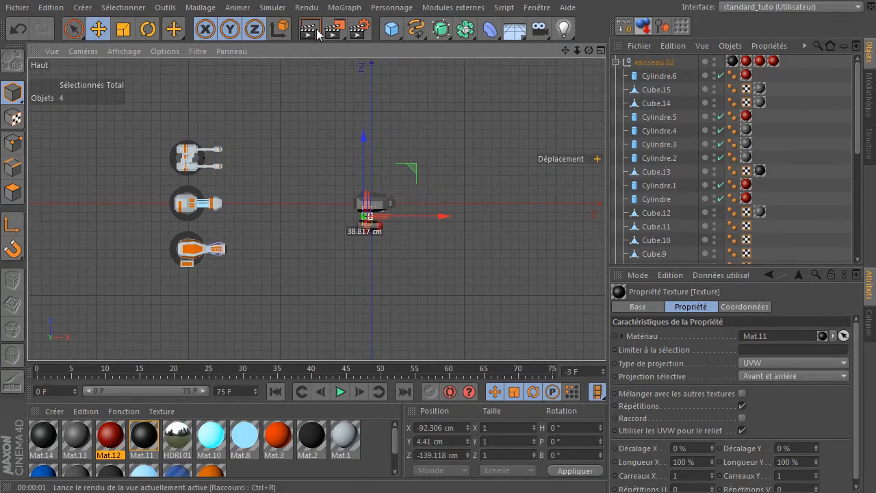
pyautogui.click(311, 30)
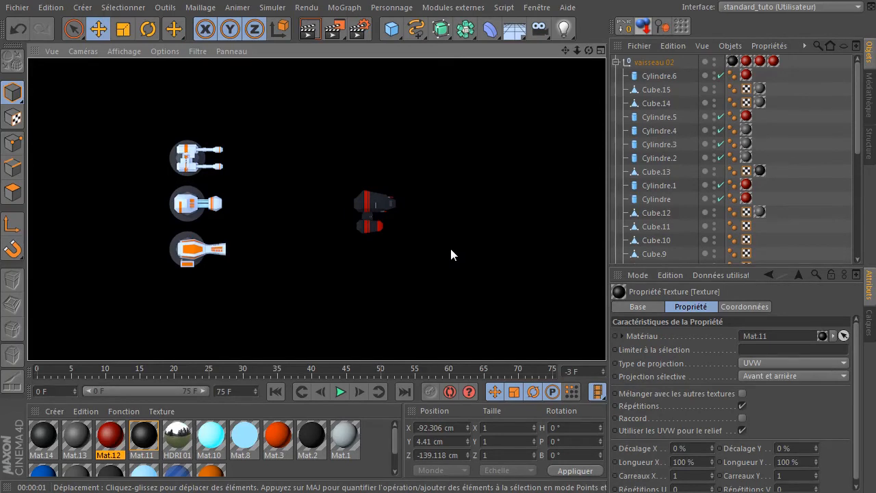
pyautogui.click(411, 236)
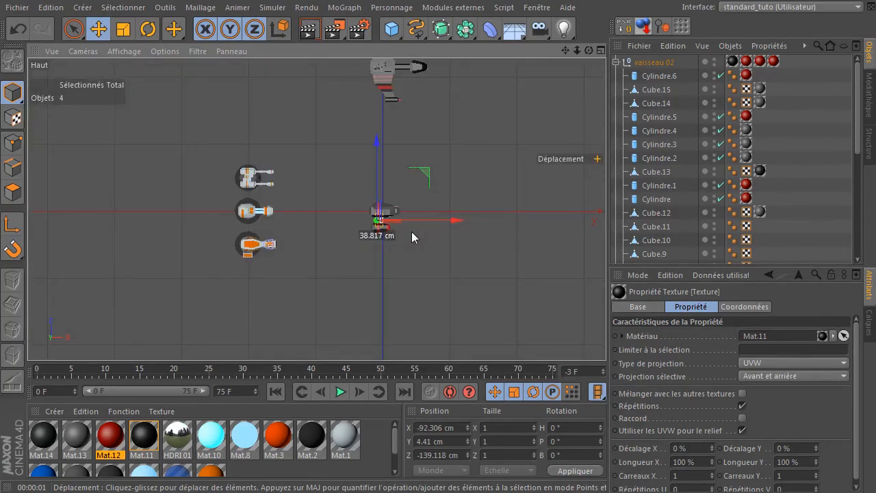
pyautogui.moveTo(565, 51); pyautogui.dragTo(526, 109)
pyautogui.click(312, 30)
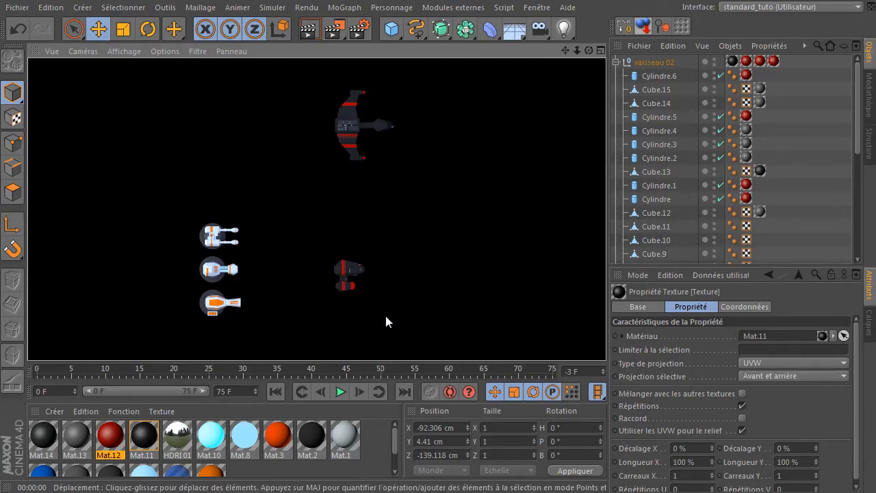
# Deselect the connector blocks and examine the textured ship in the top and perspective views.
pyautogui.scroll(5, 335, 277)
pyautogui.scroll(3, 333, 276)
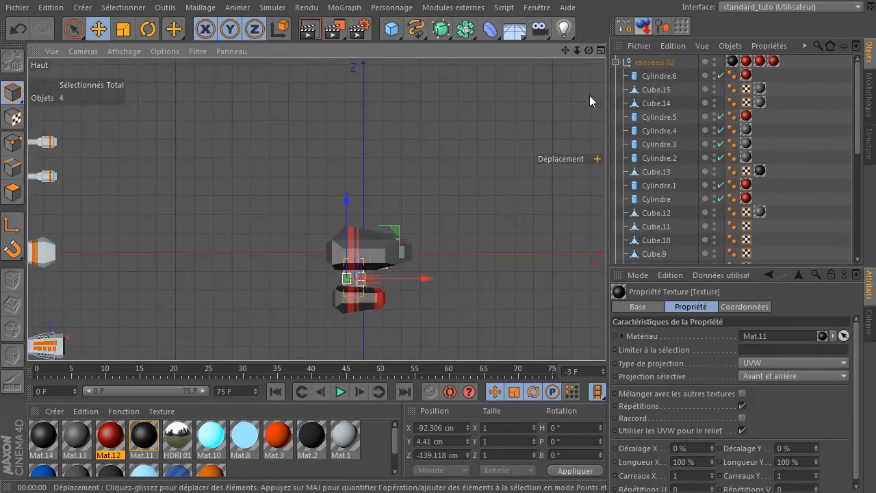
pyautogui.moveTo(566, 50); pyautogui.dragTo(555, 1)
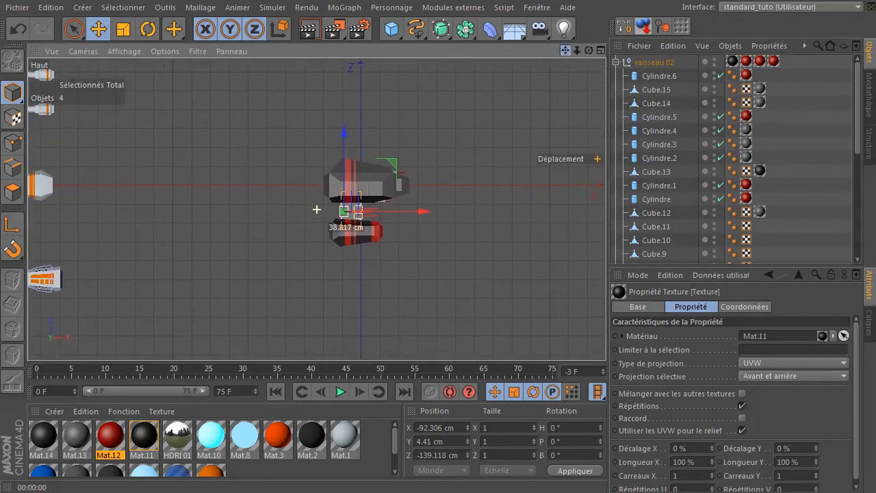
pyautogui.click(516, 232)
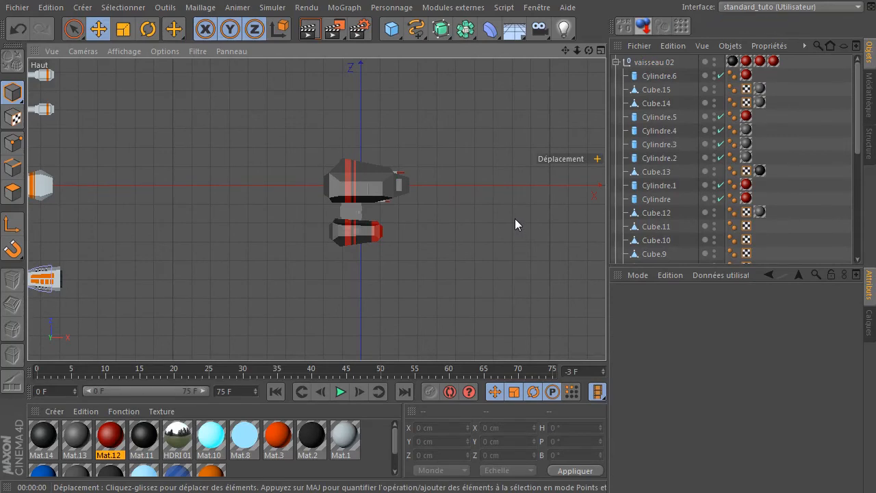
pyautogui.scroll(5, 313, 205)
pyautogui.scroll(1, 316, 207)
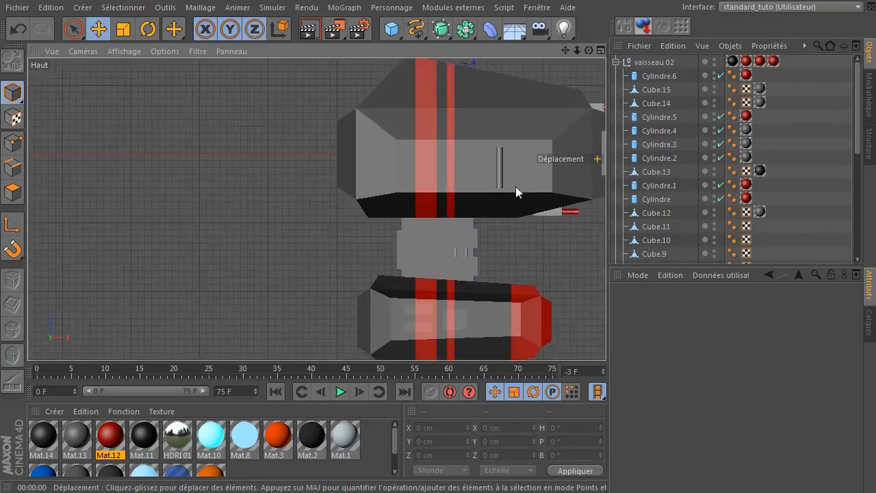
pyautogui.scroll(-4, 270, 180)
pyautogui.middleClick(274, 183)
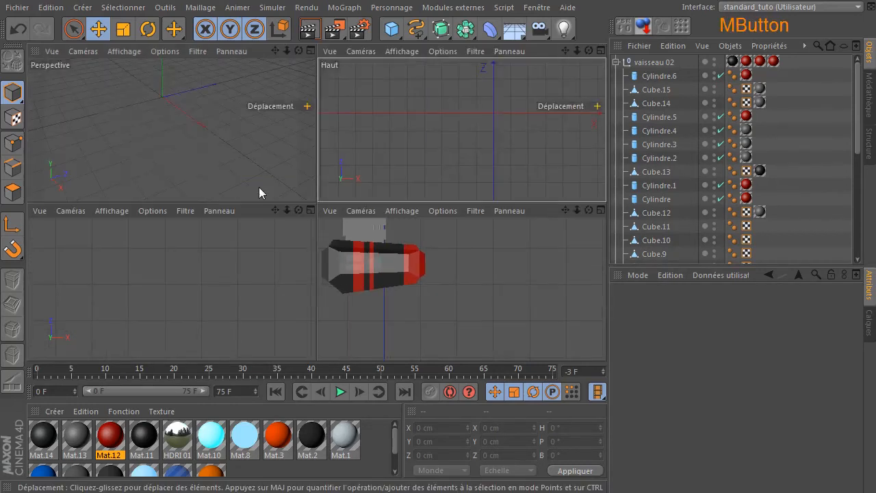
pyautogui.middleClick(174, 164)
pyautogui.moveTo(565, 50); pyautogui.dragTo(631, 37)
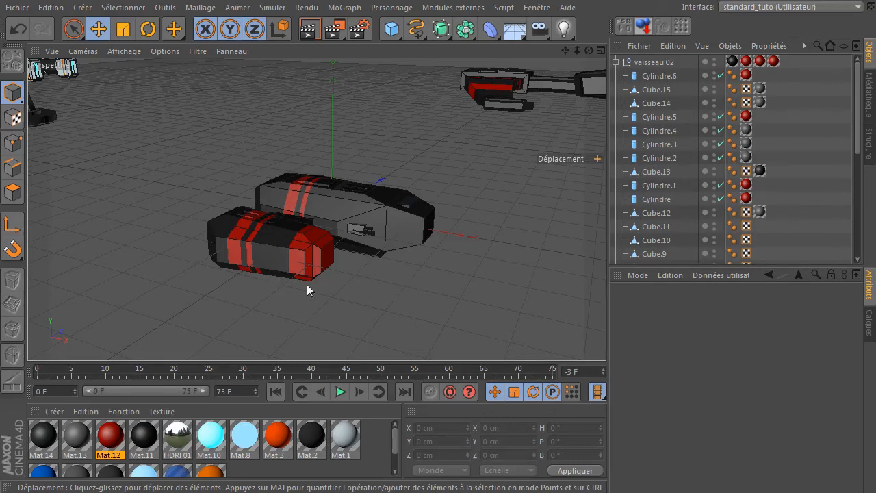
# Render a preview of the ship and the turrets in the right view.
pyautogui.middleClick(345, 288)
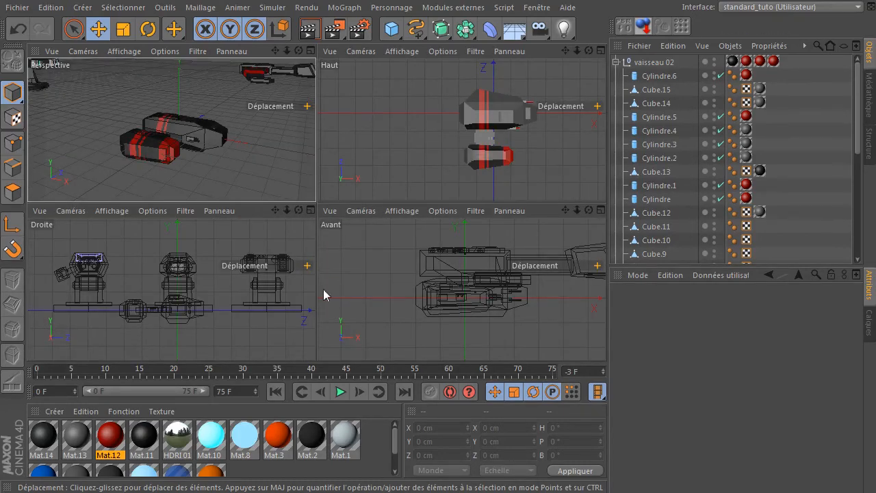
pyautogui.middleClick(194, 286)
pyautogui.click(310, 29)
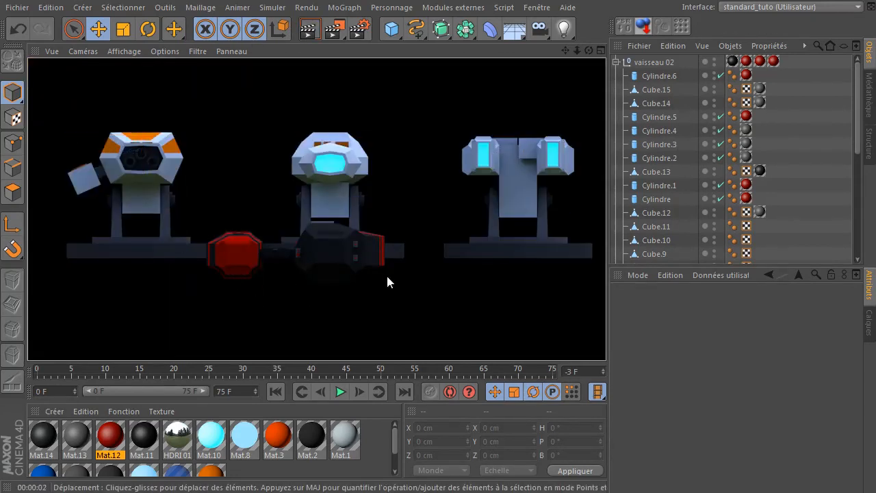
# Render a perspective preview of the ship from the side with the red gun barrels.
pyautogui.middleClick(351, 304)
pyautogui.middleClick(251, 189)
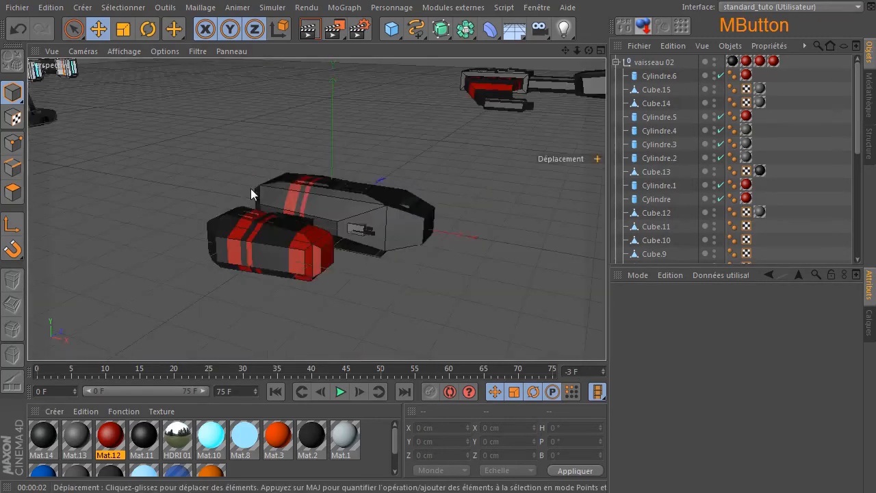
pyautogui.moveTo(588, 50)
pyautogui.mouseDown()
pyautogui.moveTo(548, 68)
pyautogui.moveTo(585, 56)
pyautogui.mouseUp()
pyautogui.click(309, 29)
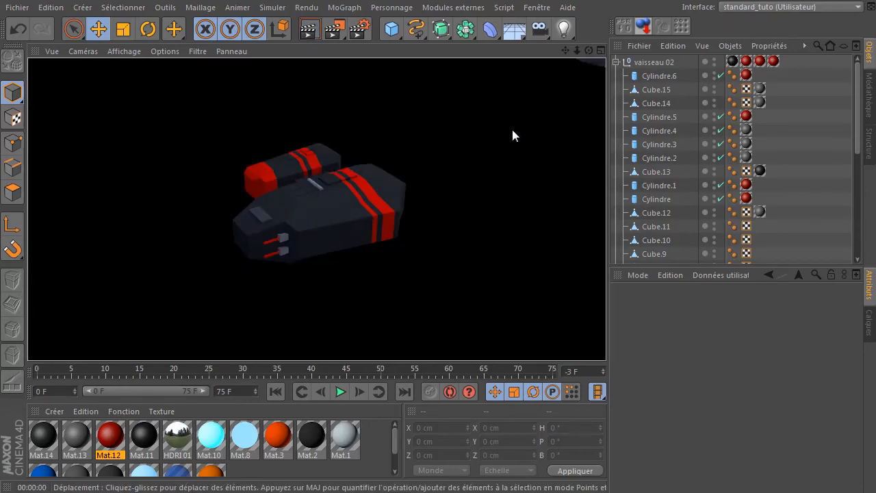
# Examine the textured ship alongside the turrets and the first ship in the perspective view.
pyautogui.moveTo(589, 50); pyautogui.dragTo(614, 77)
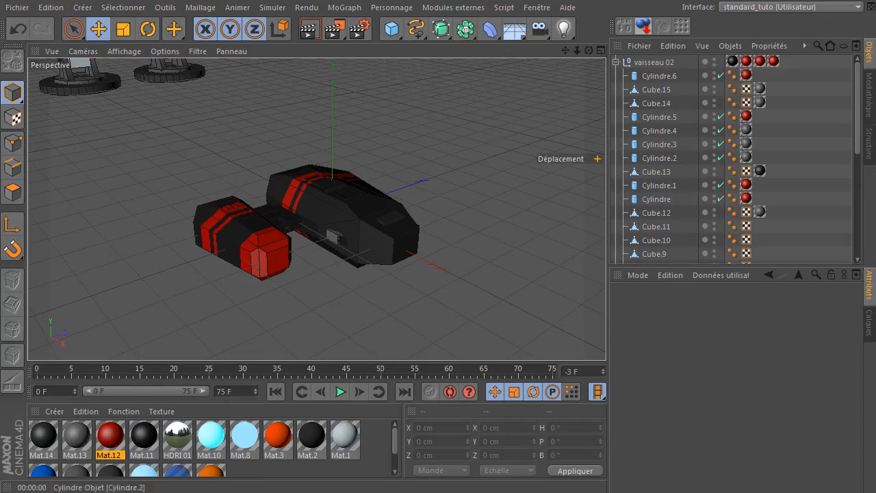
pyautogui.click(856, 163)
pyautogui.click(856, 163)
pyautogui.press('2')
pyautogui.moveTo(467, 265); pyautogui.dragTo(467, 265)
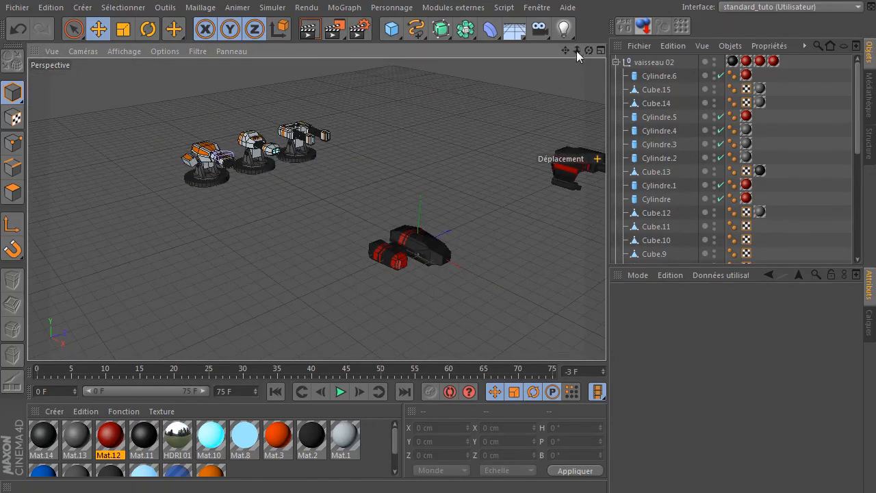